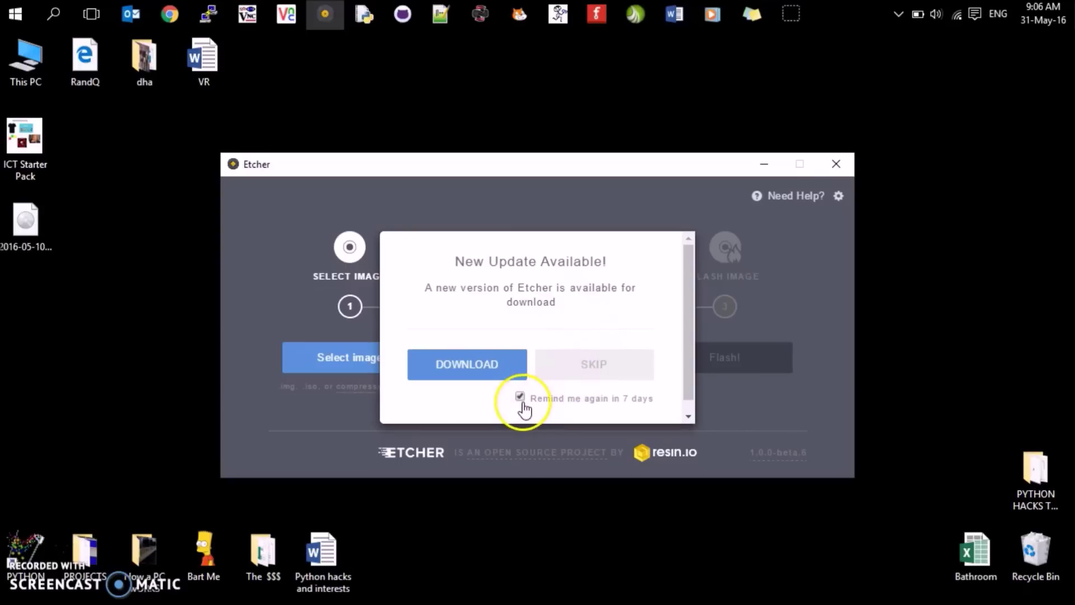
- Skip the update notice and pick 2016-05-10-raspbian-jessie.img from the Desktop as the image
{"action": "left_click", "coordinate": [570, 364]}
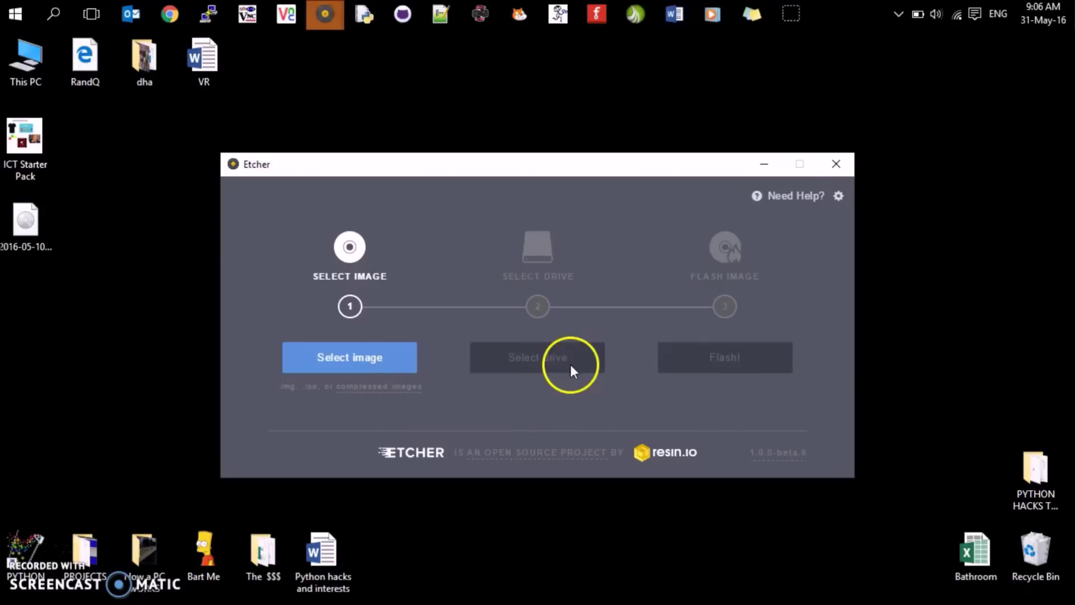
{"action": "left_click", "coordinate": [345, 361]}
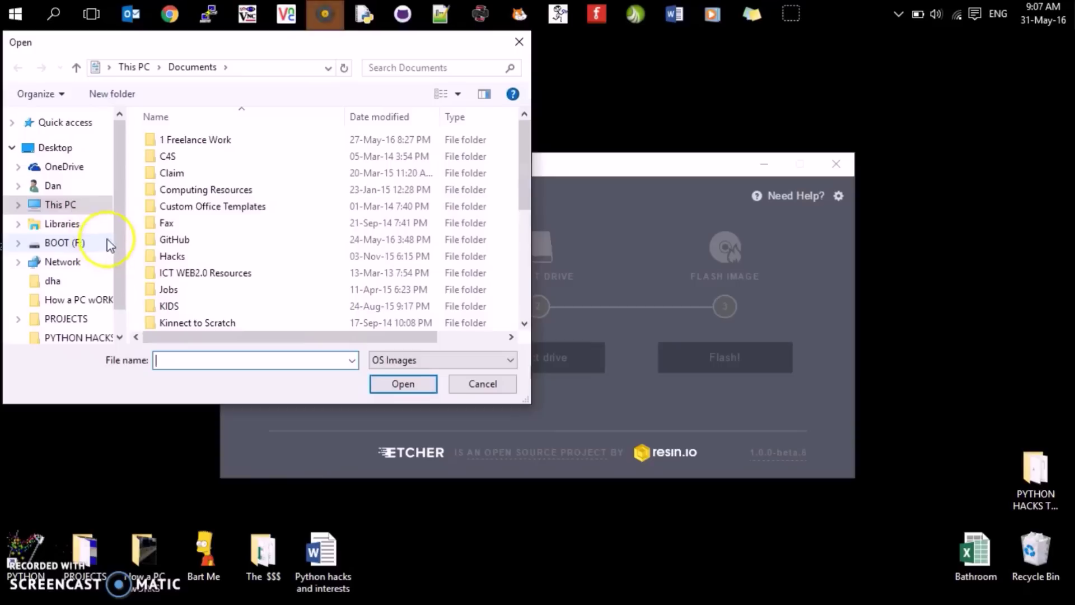
{"action": "left_click", "coordinate": [72, 148]}
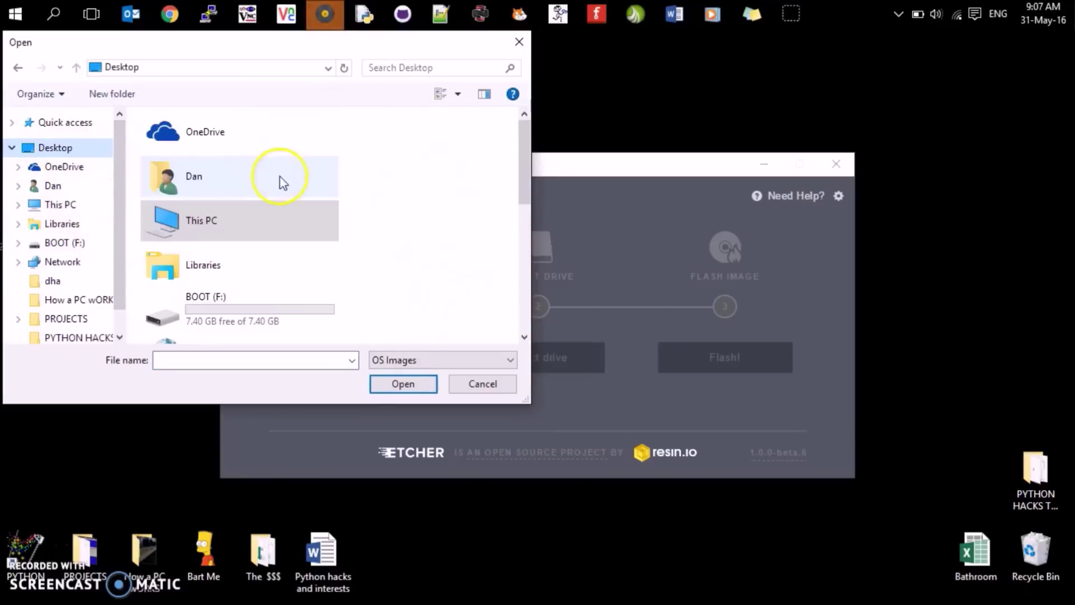
{"action": "scroll", "coordinate": [264, 230], "scroll_direction": "down", "scroll_amount": 5}
{"action": "left_click", "coordinate": [257, 274]}
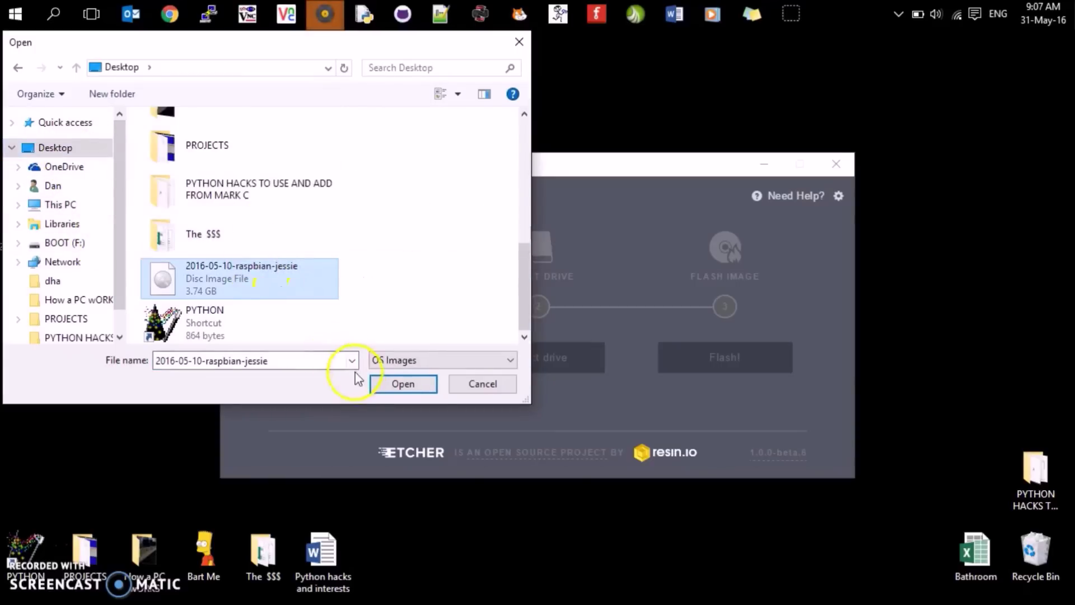
{"action": "left_click", "coordinate": [400, 384]}
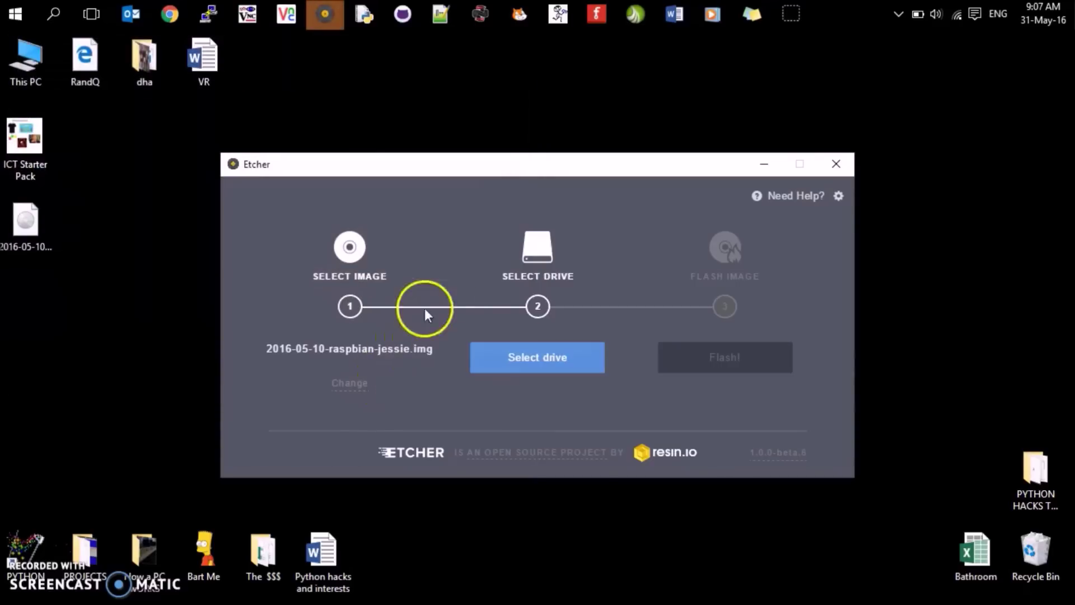
- Target the 8.0 GB USB drive F: and start flashing the image
{"action": "left_click", "coordinate": [511, 370]}
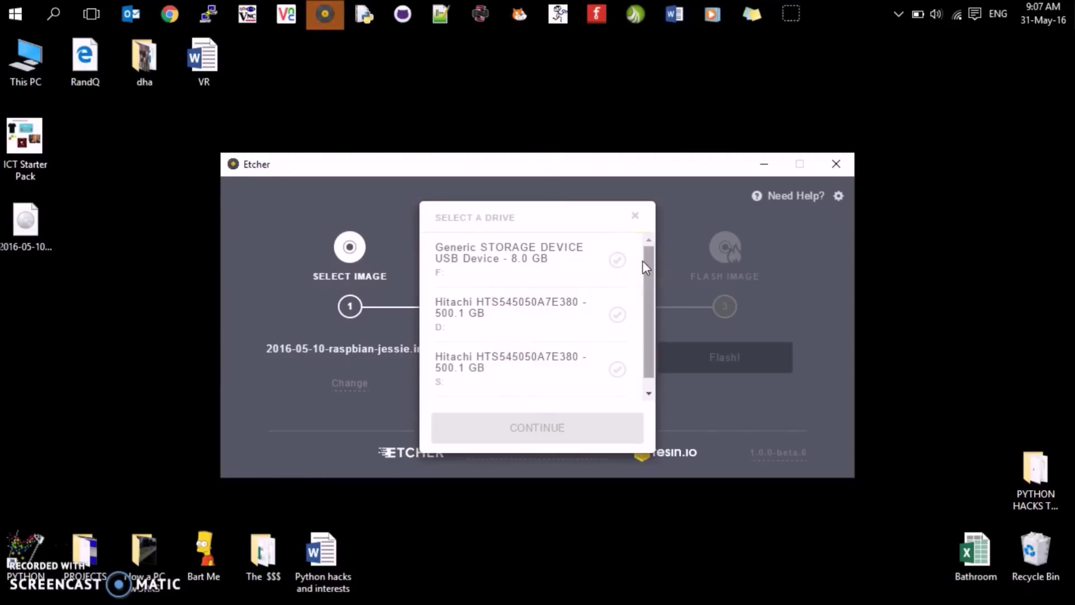
{"action": "left_click", "coordinate": [598, 272]}
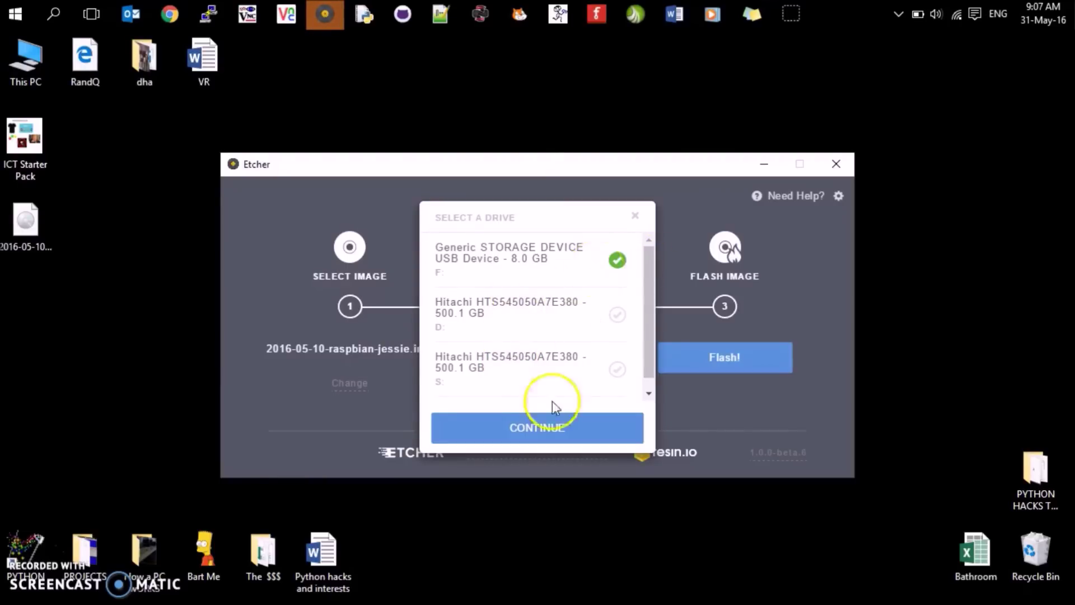
{"action": "left_click", "coordinate": [548, 439]}
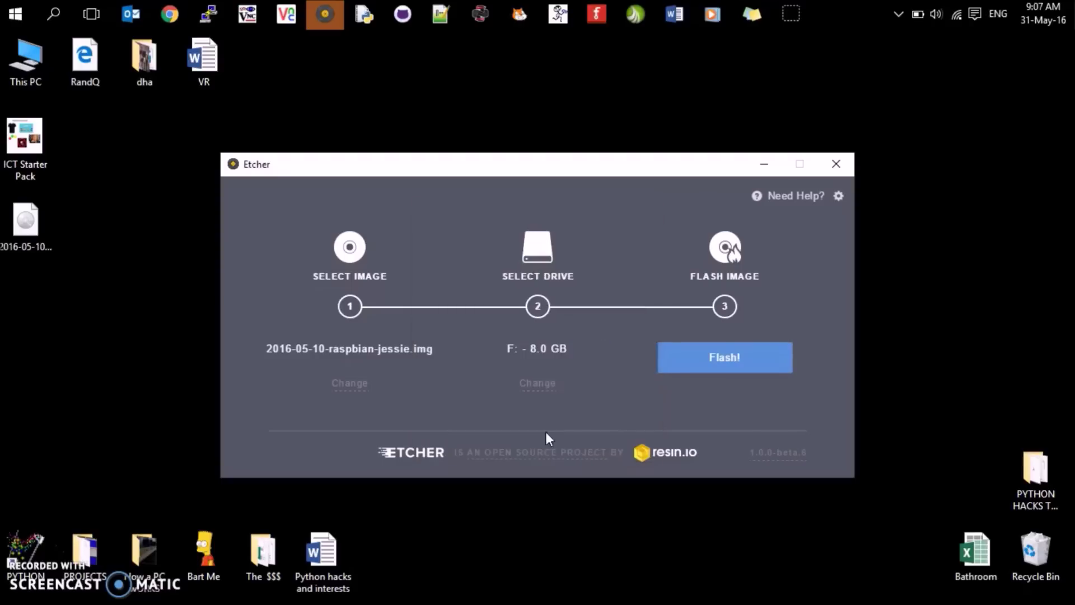
{"action": "left_click", "coordinate": [691, 358]}
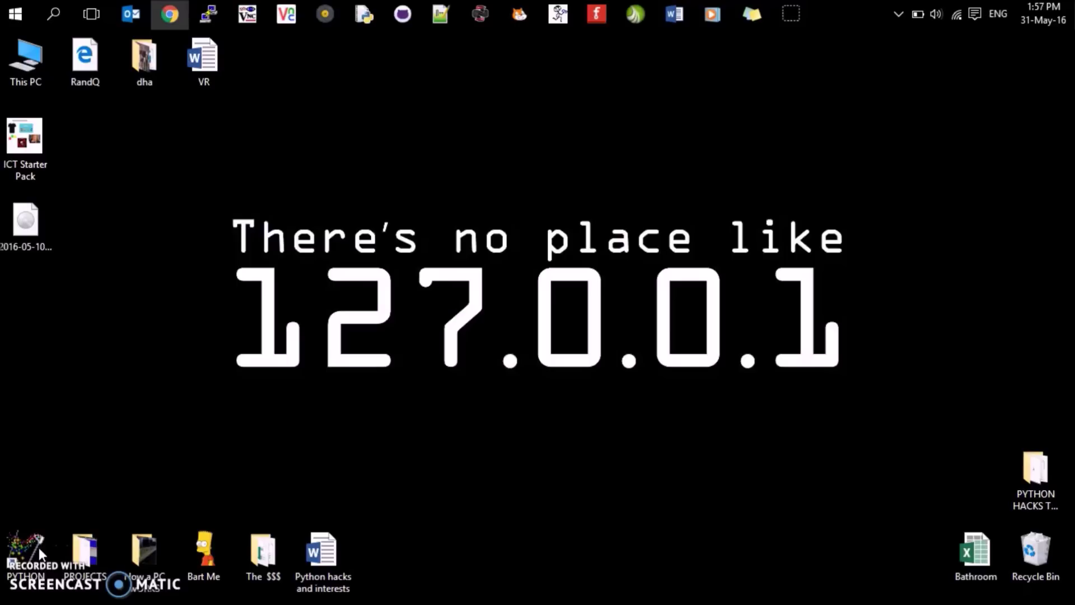
- Open boot (F:), sort its files by type with text documents first, and open config.txt in Notepad++
{"action": "double_click", "coordinate": [27, 59]}
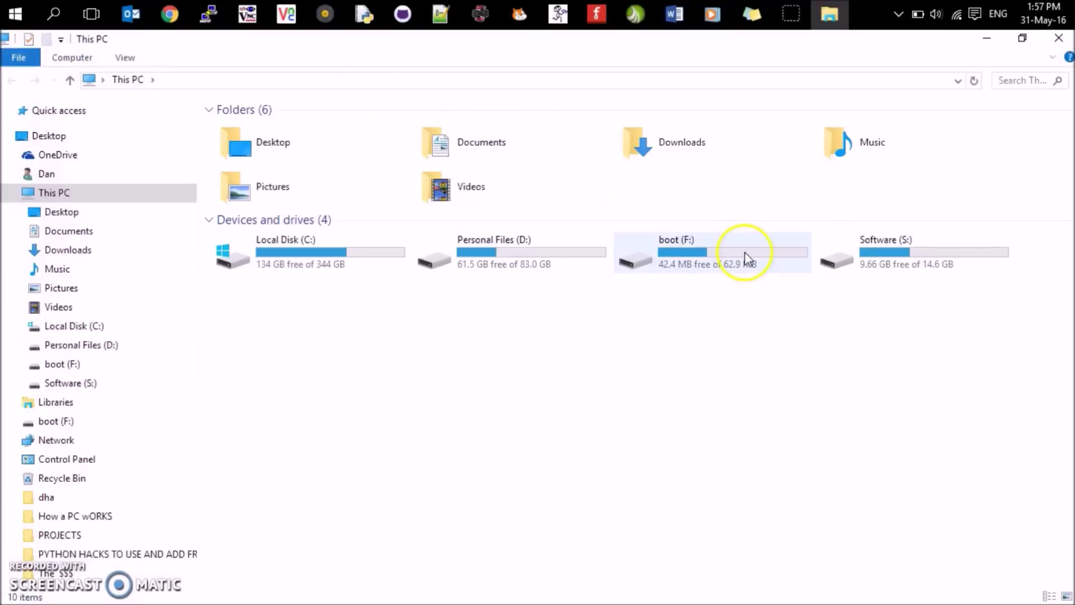
{"action": "double_click", "coordinate": [703, 253]}
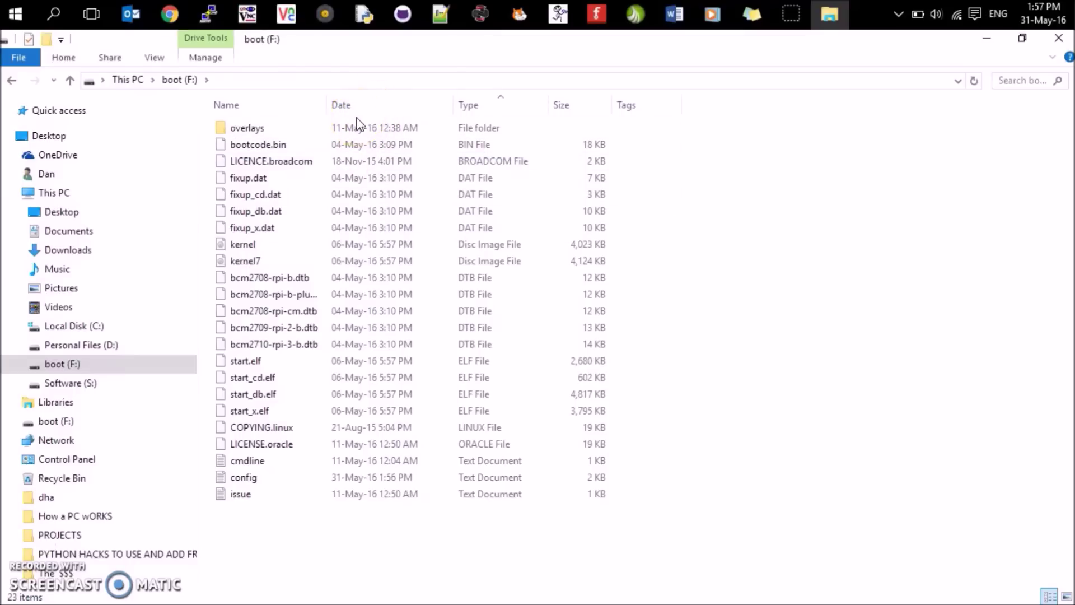
{"action": "left_click", "coordinate": [473, 108]}
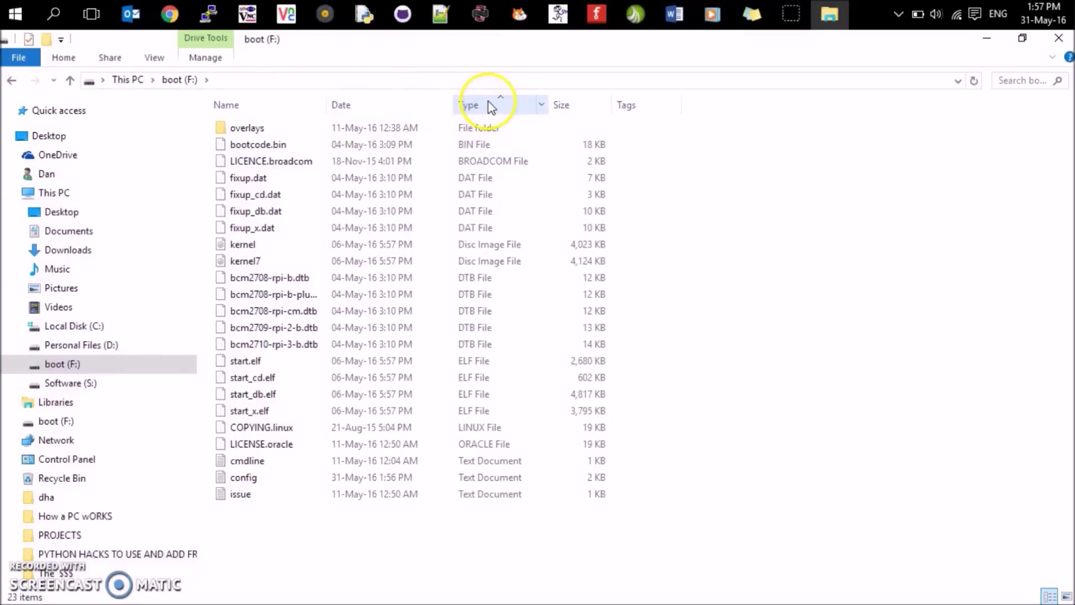
{"action": "left_click", "coordinate": [486, 107]}
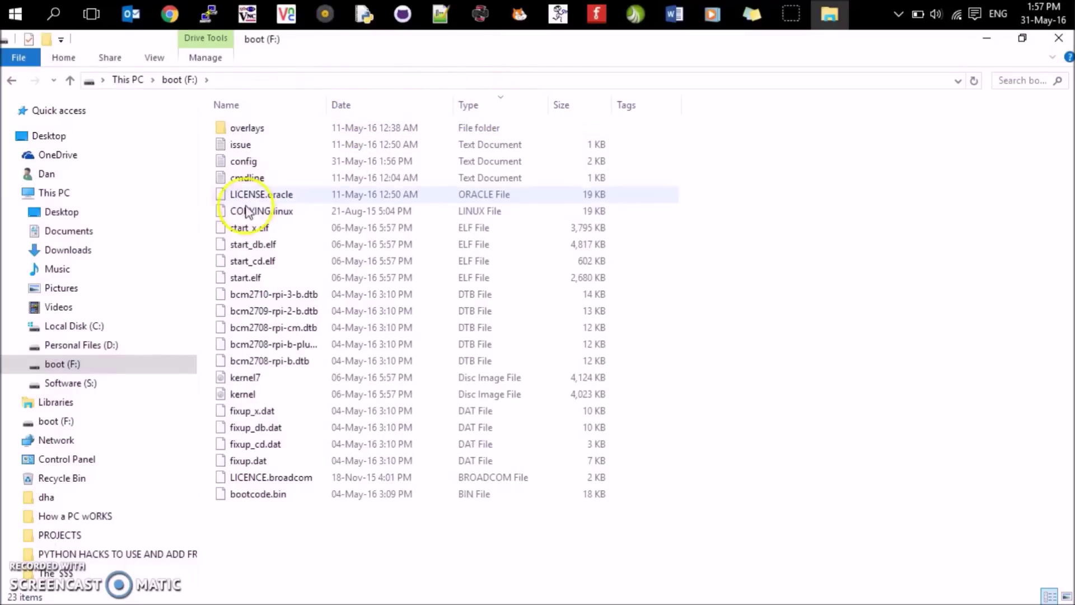
{"action": "right_click", "coordinate": [244, 168]}
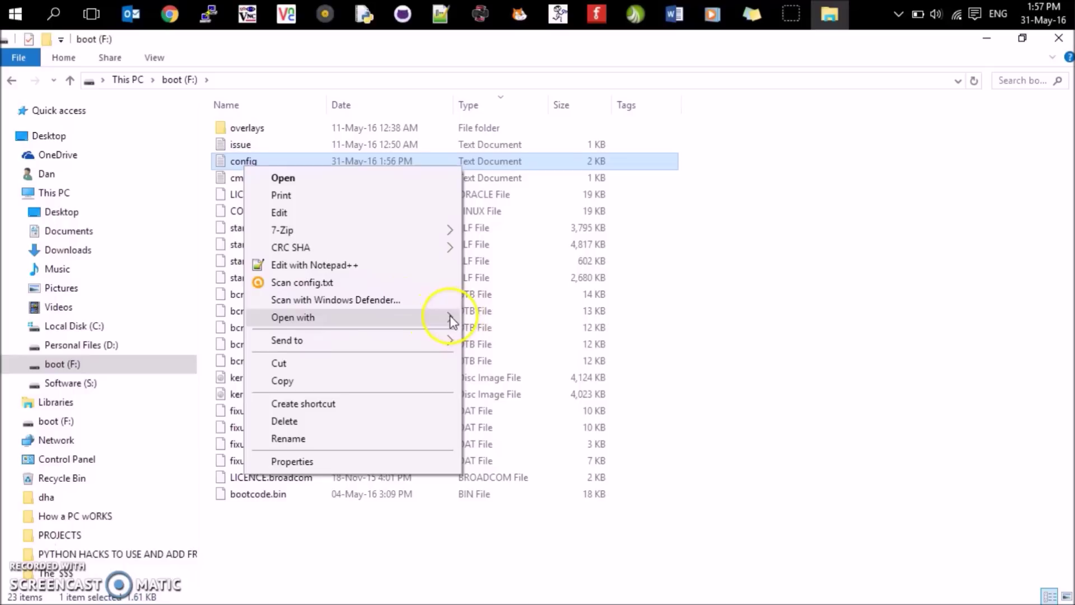
{"action": "mouse_move", "coordinate": [451, 320]}
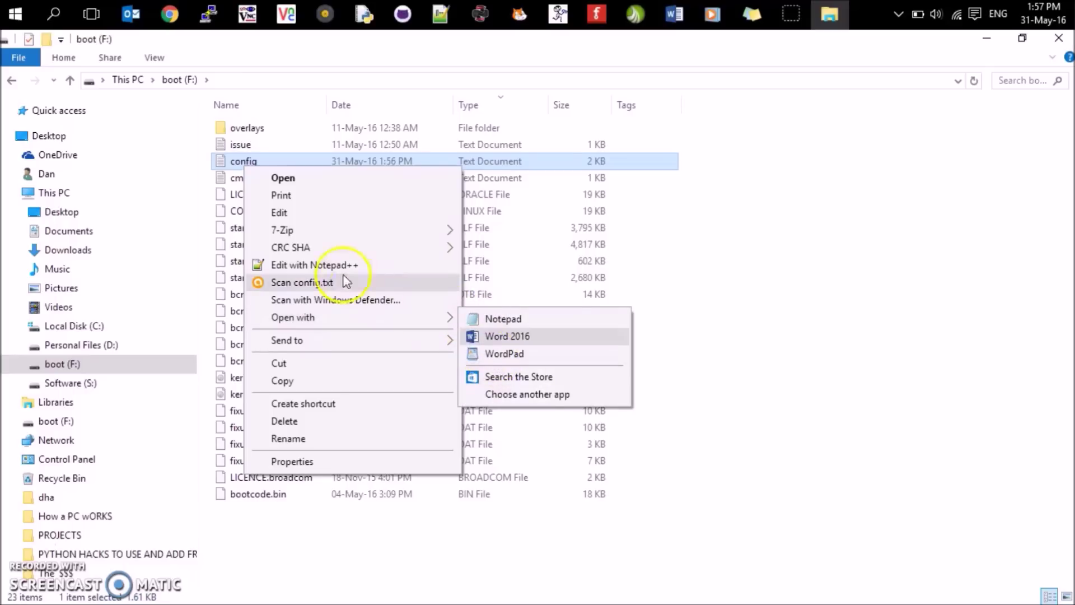
{"action": "left_click", "coordinate": [298, 266]}
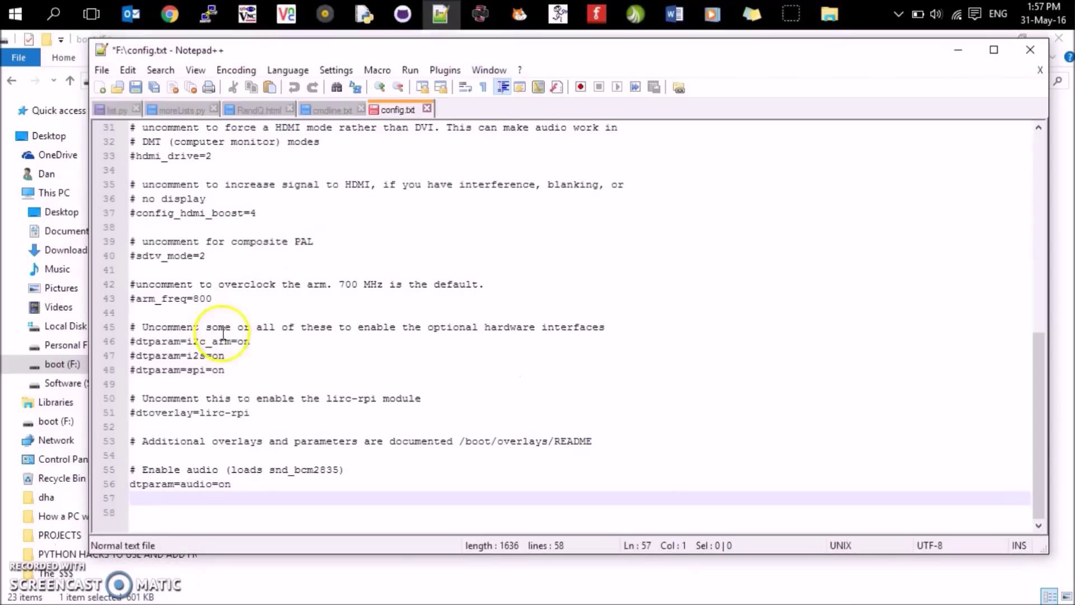
- Paste dtoverlay=dwc2 onto empty line 57 of config.txt and save the file
{"action": "left_click", "coordinate": [161, 327]}
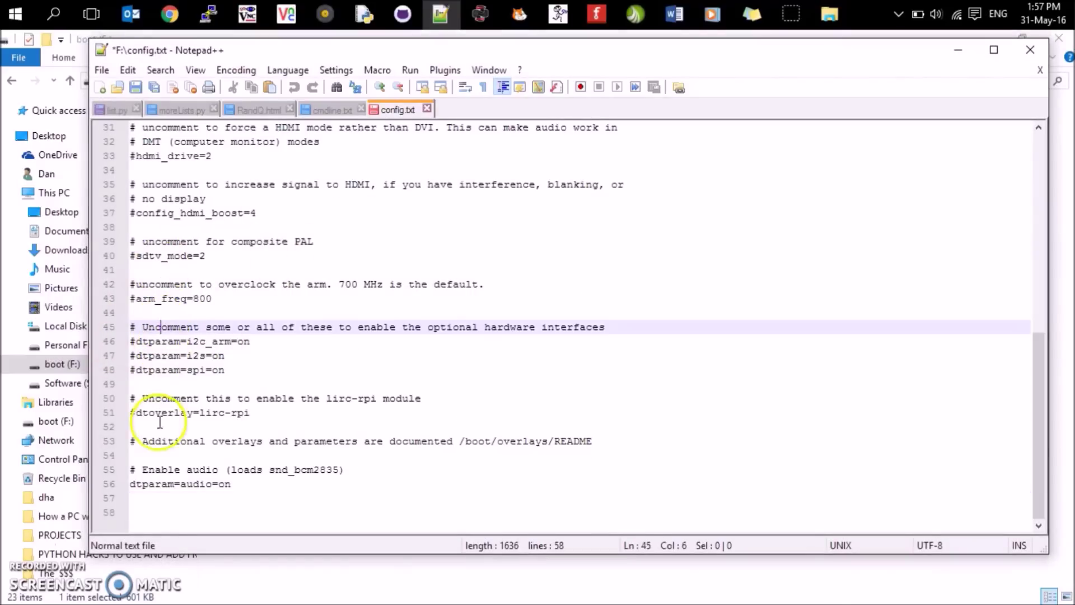
{"action": "left_click", "coordinate": [175, 497]}
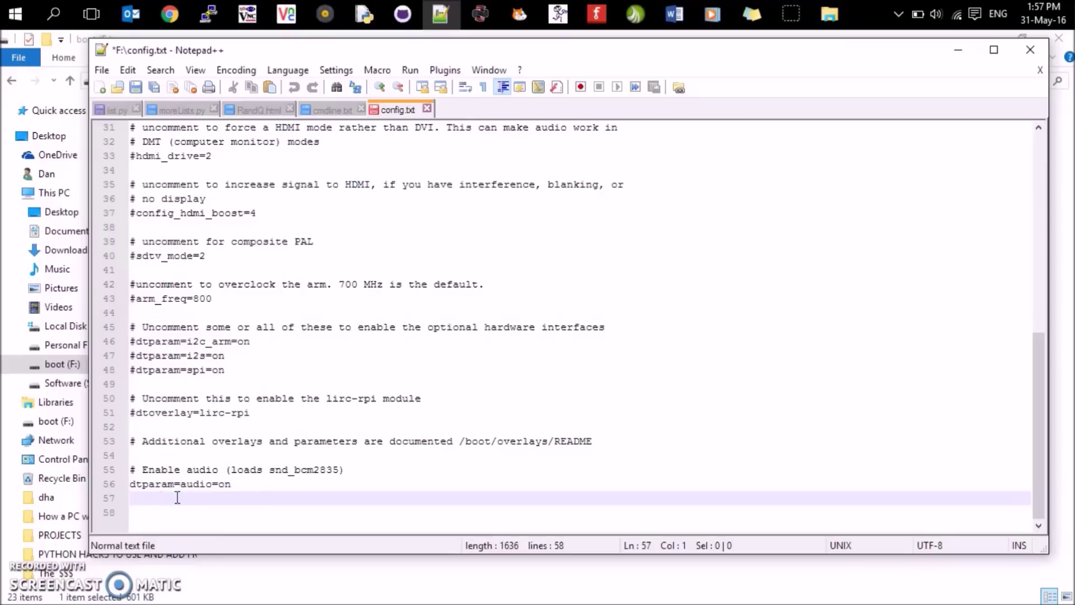
{"action": "type", "text": "dtoverlay=dwc2"}
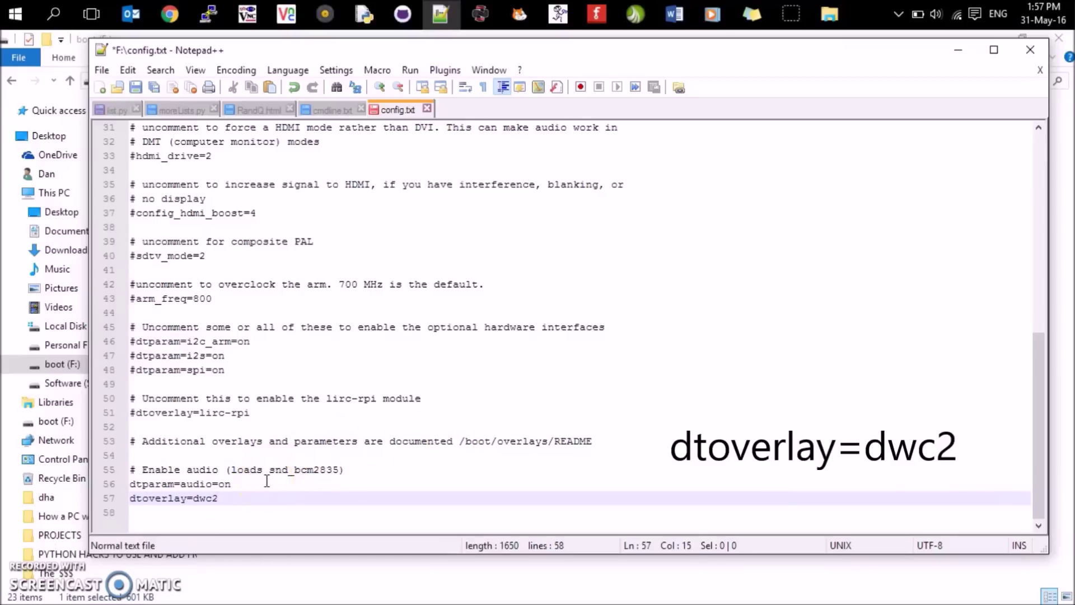
{"action": "left_click_drag", "start_coordinate": [220, 498], "coordinate": [103, 511]}
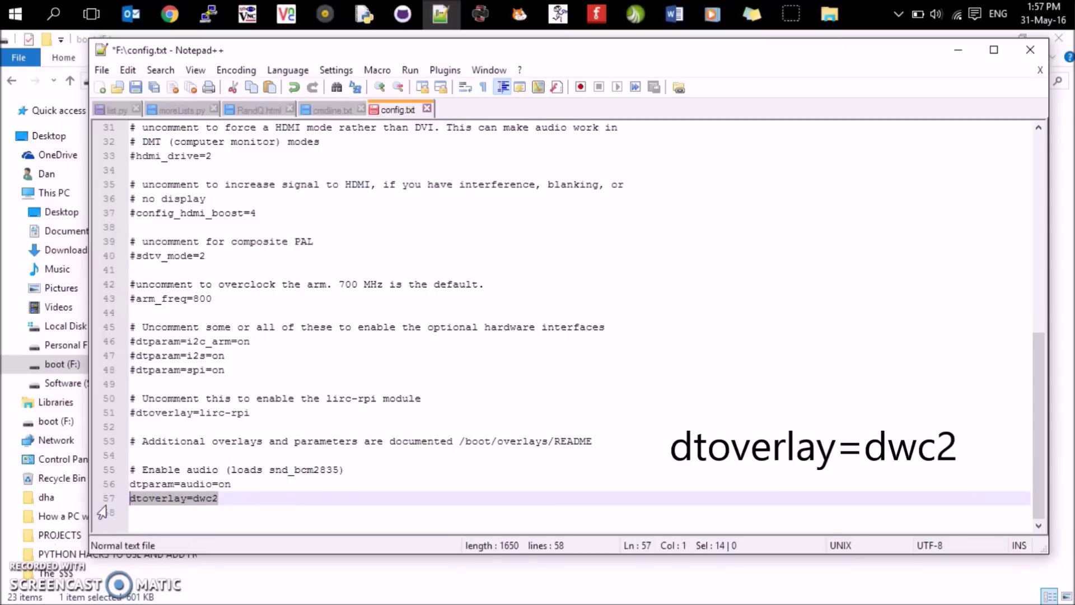
{"action": "left_click", "coordinate": [136, 87]}
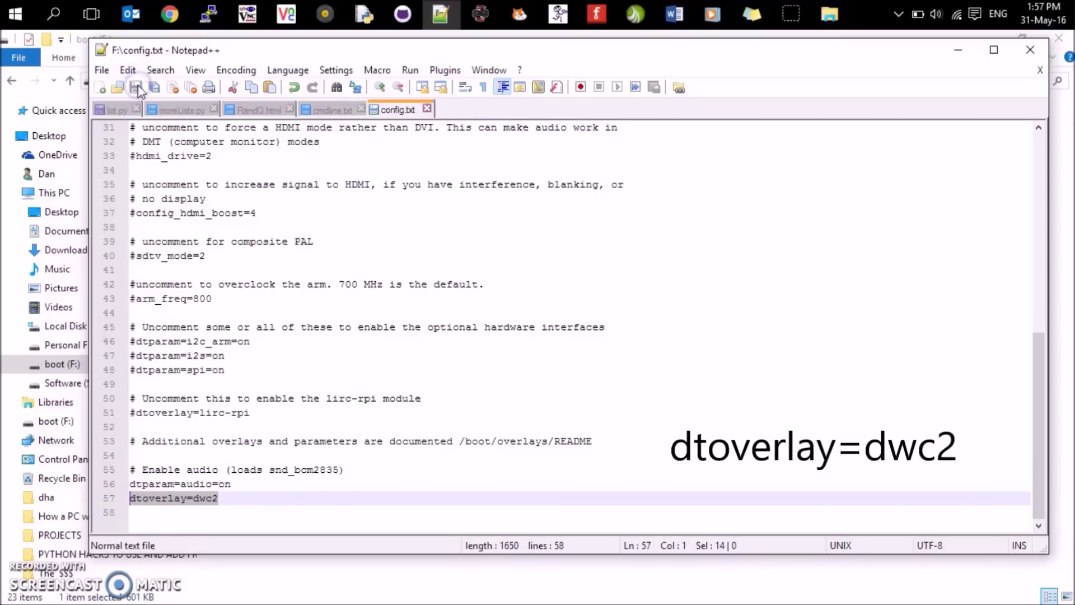
- Close config.txt and Notepad++, then bring up the options for cmdline.txt
{"action": "left_click", "coordinate": [426, 109]}
{"action": "left_click", "coordinate": [1005, 57]}
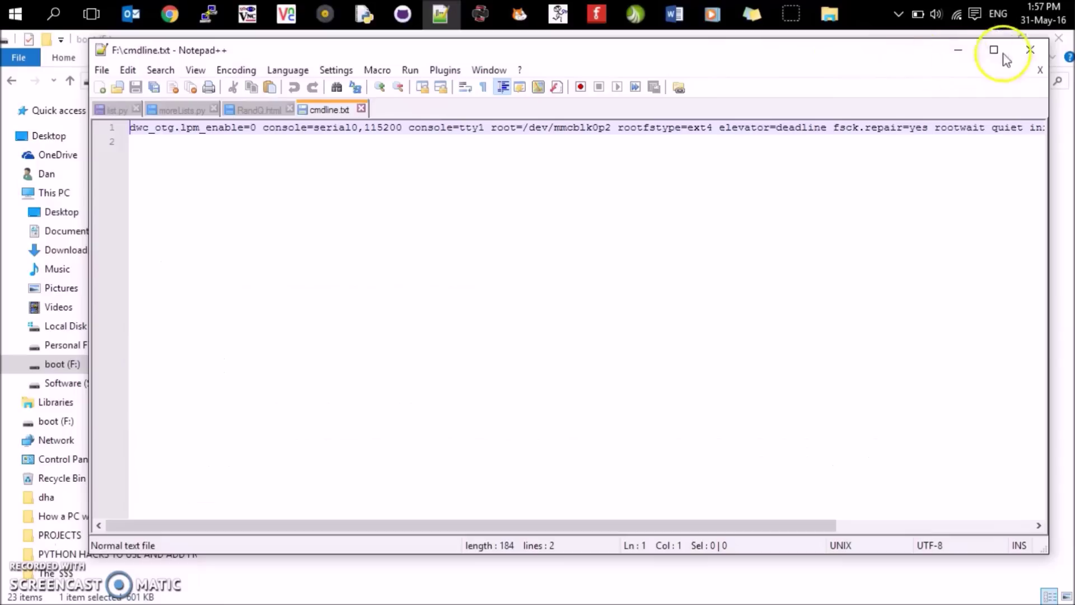
{"action": "left_click", "coordinate": [1030, 49]}
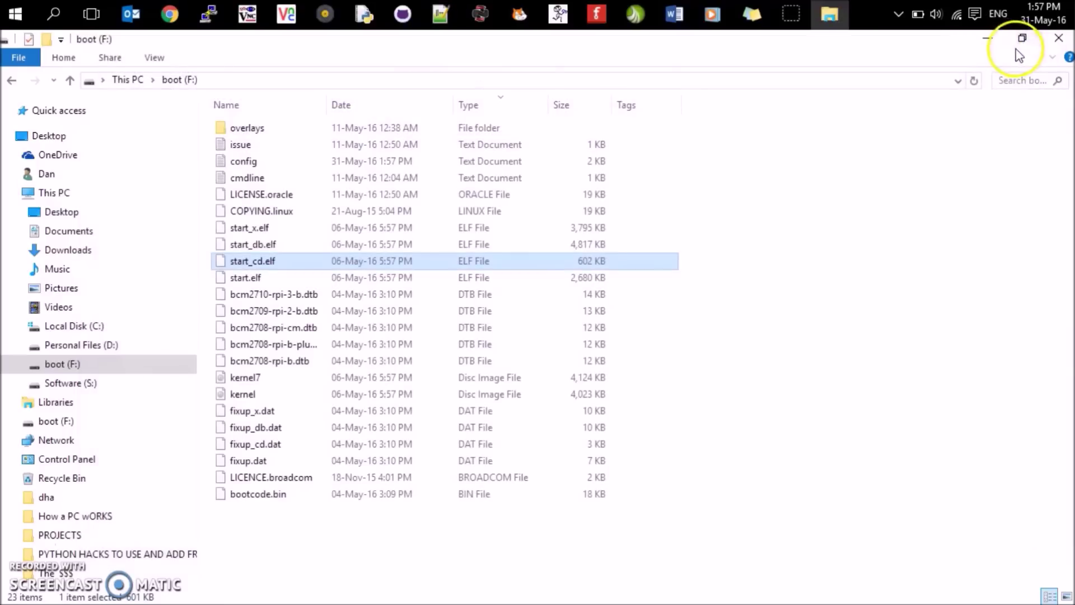
{"action": "right_click", "coordinate": [246, 178]}
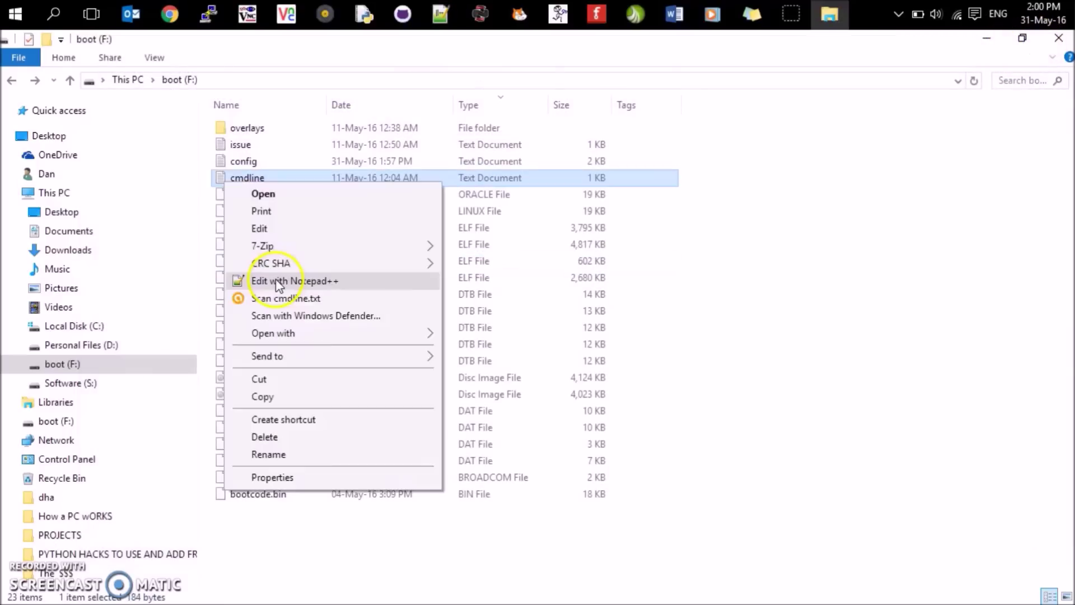
- Open cmdline.txt in Notepad++ and paste modules-load=dwc2,g_ether right after rootwait
{"action": "left_click", "coordinate": [285, 278]}
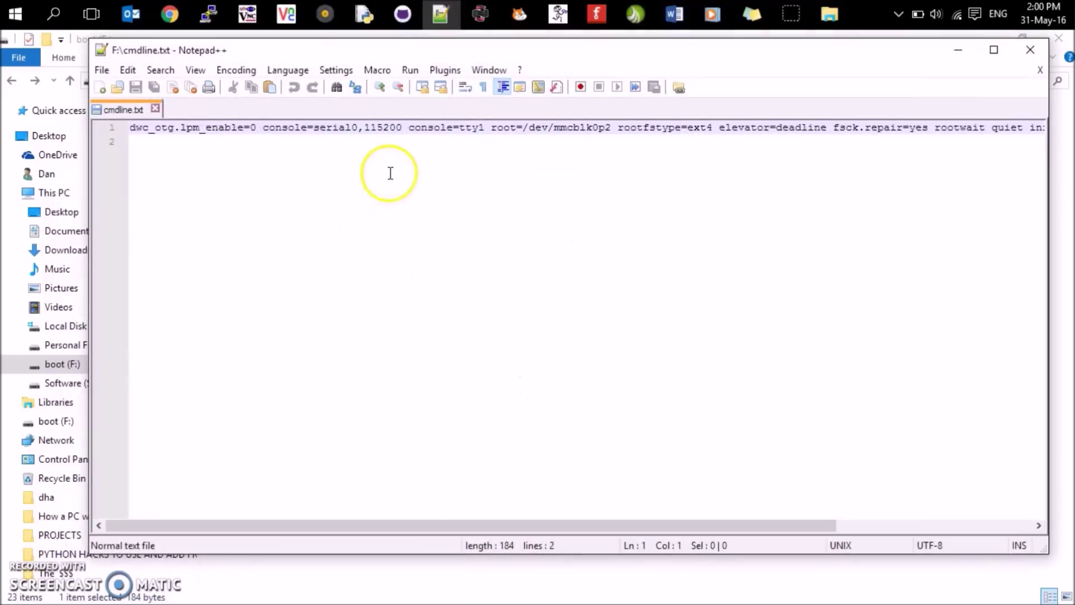
{"action": "left_click", "coordinate": [408, 128]}
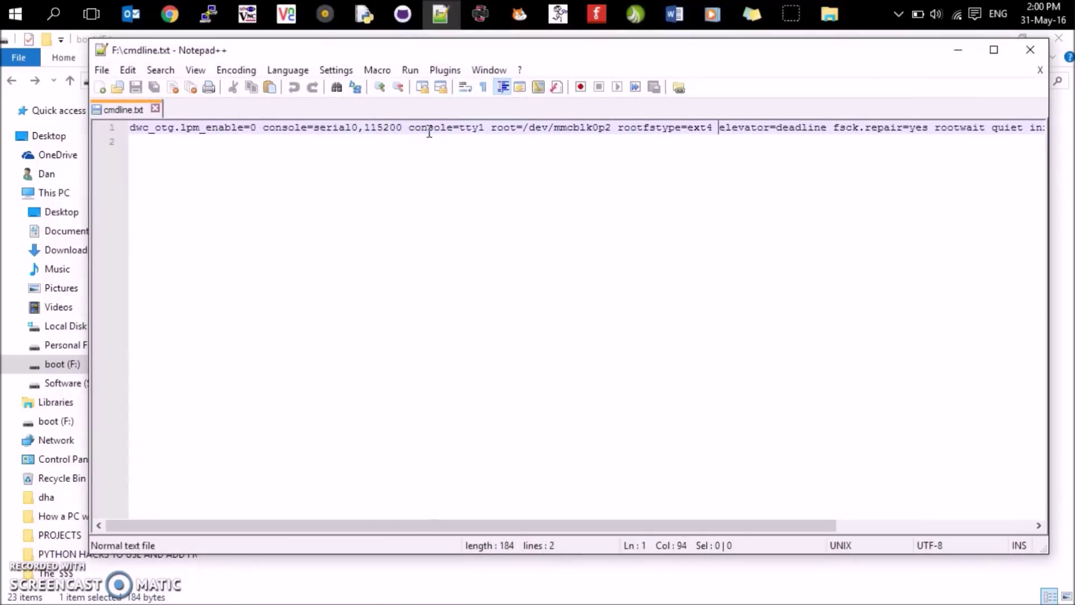
{"action": "key", "text": "Right"}
{"action": "key", "text": "Right"}
{"action": "key", "text": "Right"}
{"action": "key", "text": "Right"}
{"action": "key", "text": "Right"}
{"action": "key", "text": "Right"}
{"action": "key", "text": "Right"}
{"action": "key", "text": "Right"}
{"action": "key", "text": "Right"}
{"action": "key", "text": "Right"}
{"action": "key", "text": "Right"}
{"action": "key", "text": "Right"}
{"action": "key", "text": "Right"}
{"action": "key", "text": "Right"}
{"action": "key", "text": "Right"}
{"action": "key", "text": "Right"}
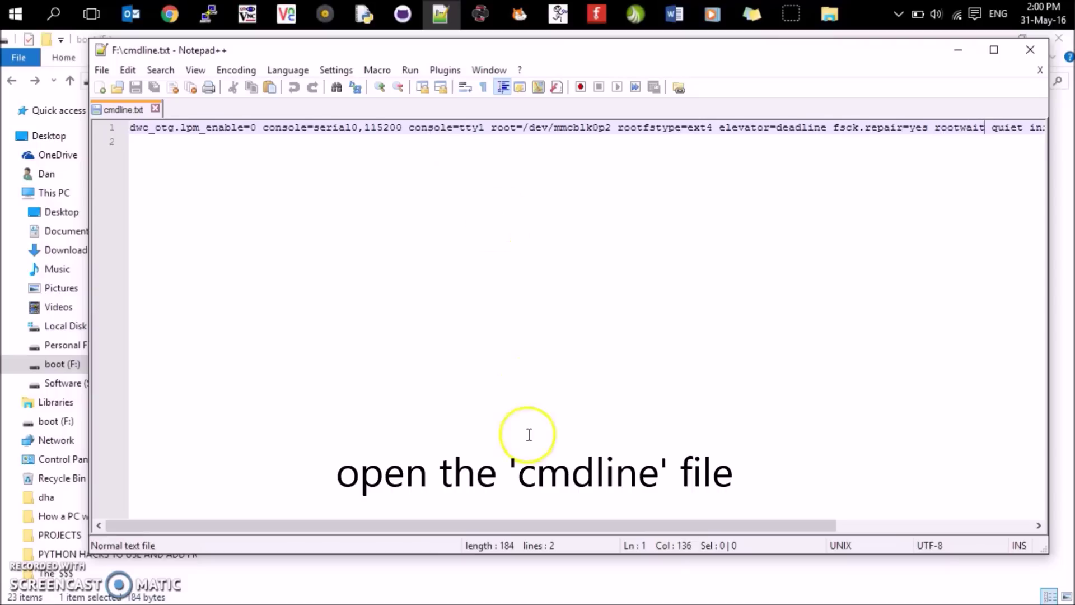
{"action": "left_click", "coordinate": [984, 130]}
{"action": "left_click_drag", "start_coordinate": [984, 130], "coordinate": [936, 132]}
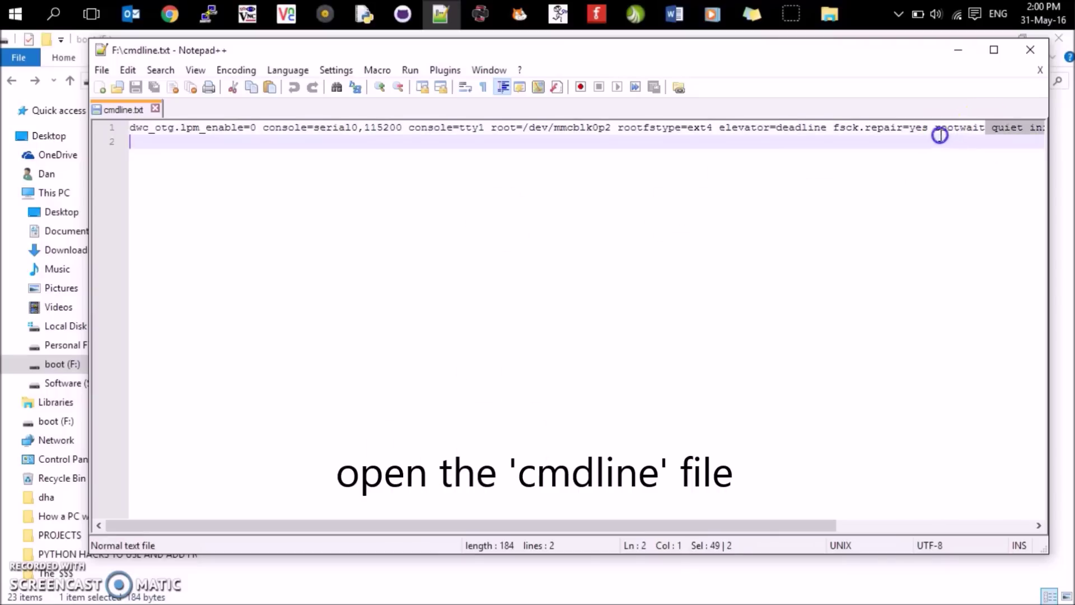
{"action": "left_click", "coordinate": [984, 130]}
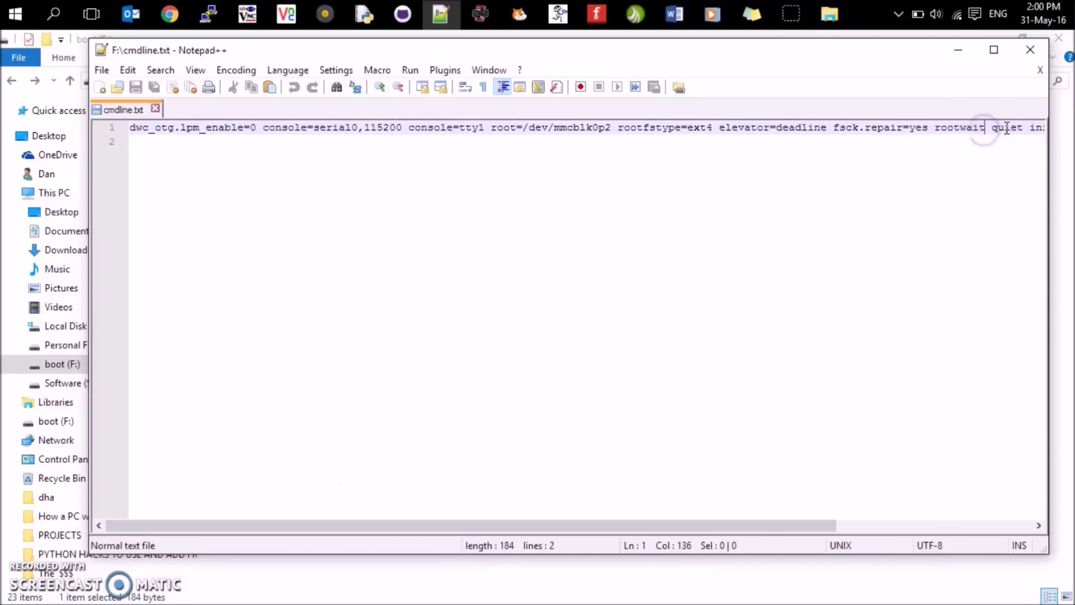
{"action": "left_click", "coordinate": [994, 50]}
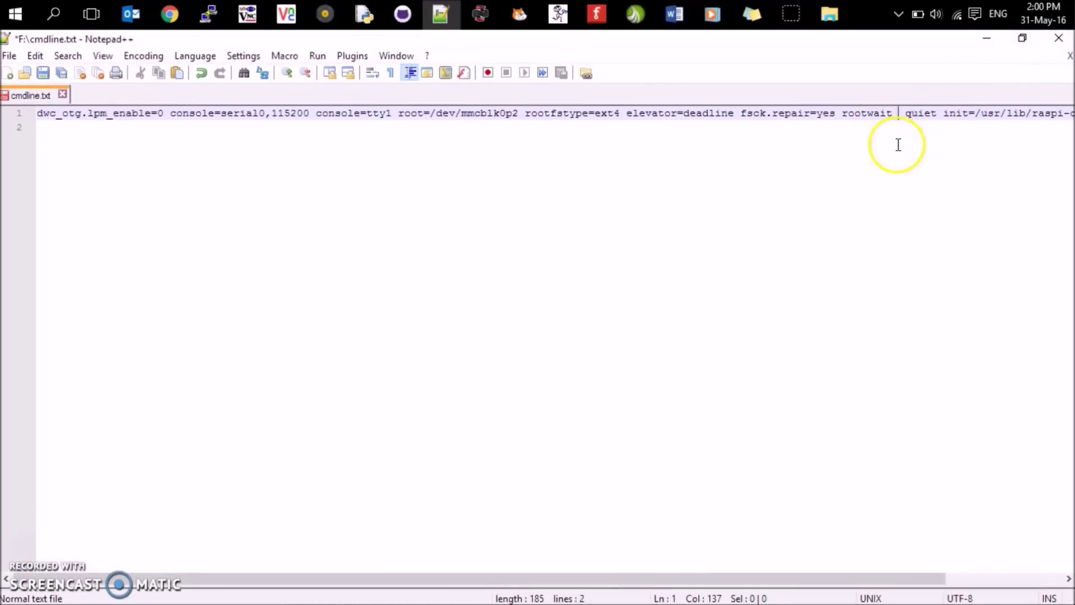
{"action": "type", "text": "modules-load=dwc2,g_ether"}
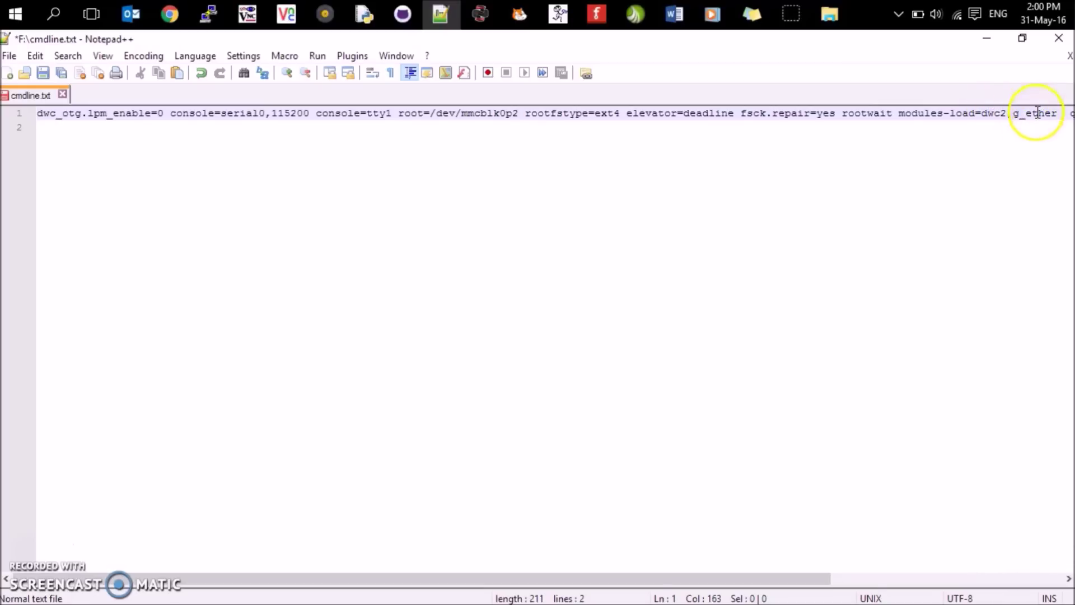
- Check the inserted entry, save cmdline.txt with Ctrl+S, and close the editor and boot folder
{"action": "left_click", "coordinate": [1006, 113]}
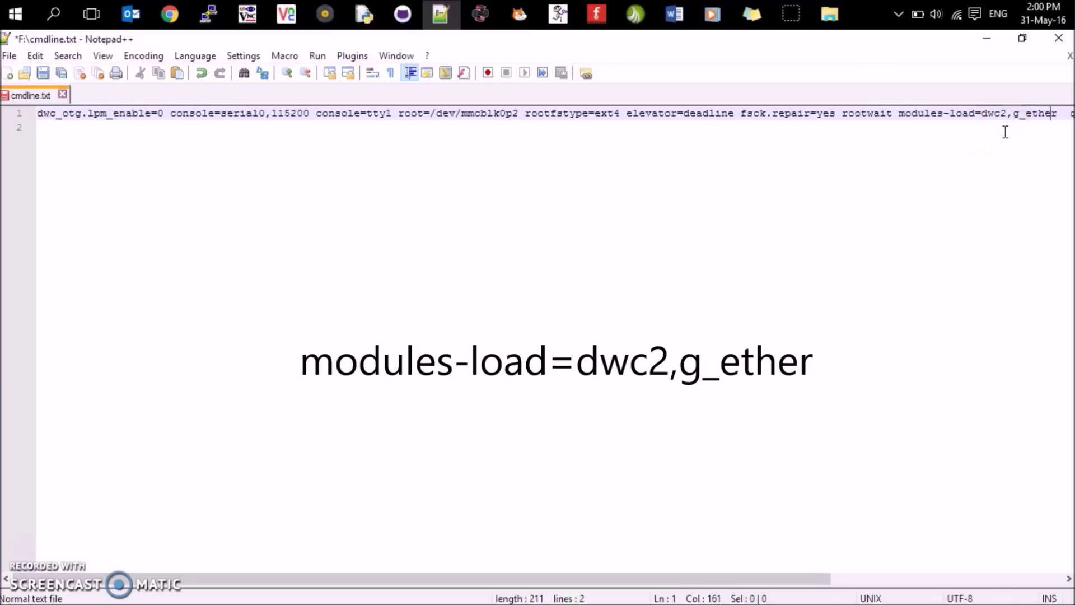
{"action": "key", "text": "Right"}
{"action": "key", "text": "Right"}
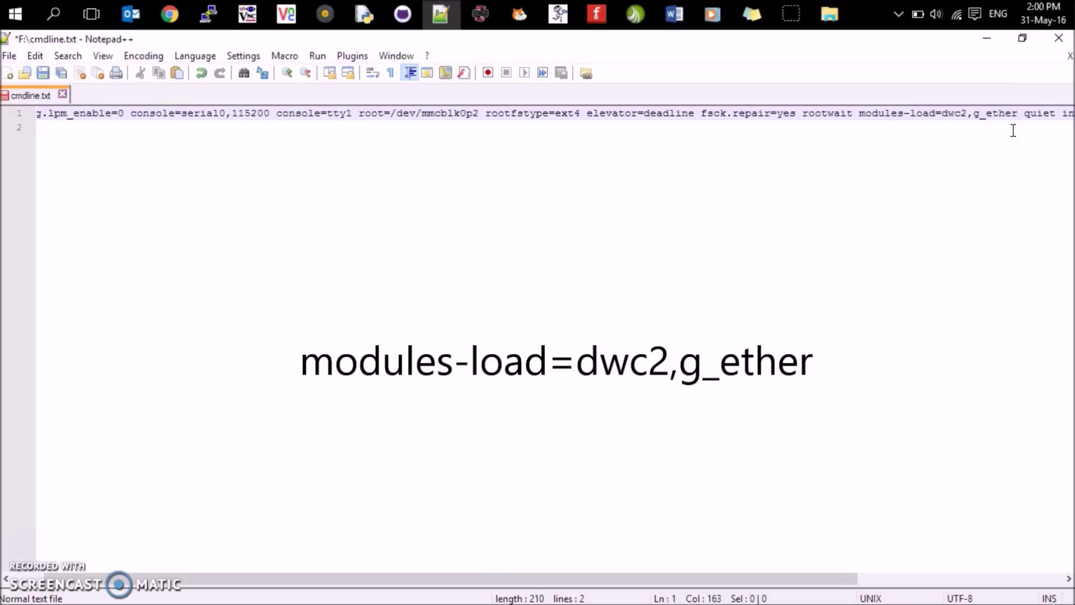
{"action": "key", "text": "ctrl+s"}
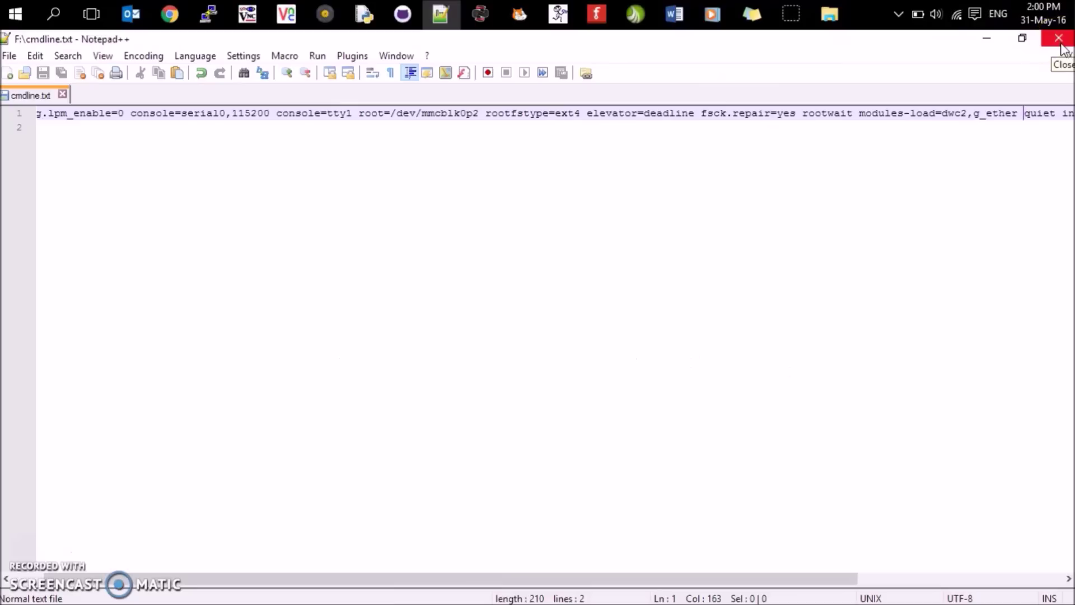
{"action": "left_click", "coordinate": [1059, 38]}
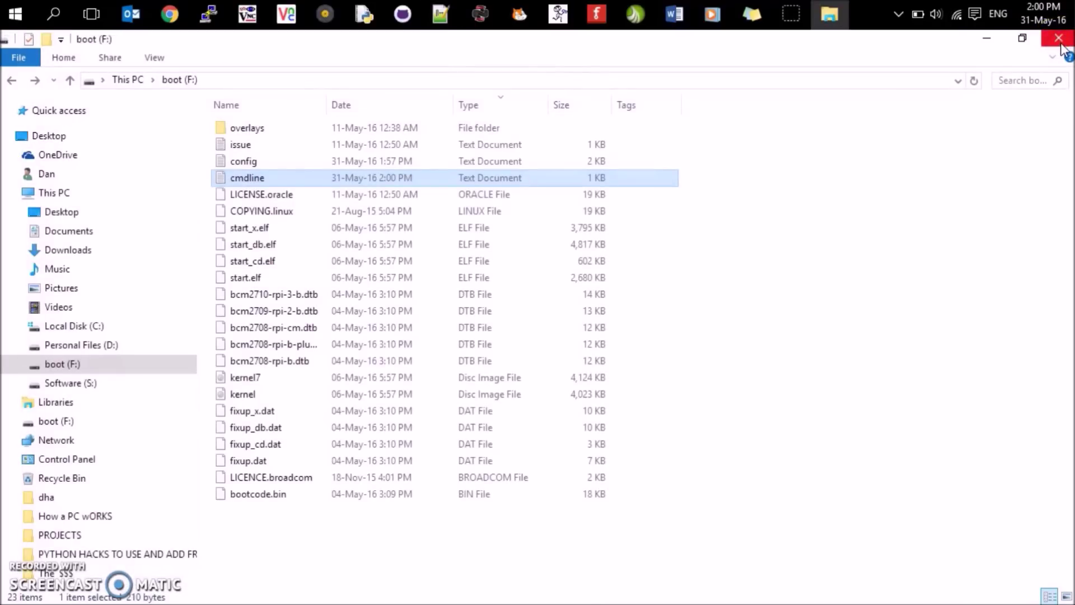
{"action": "left_click", "coordinate": [1058, 38]}
- Scroll the blog post to step 3 and follow its link to the Pastebin cmdline.txt example
{"action": "left_click", "coordinate": [169, 12]}
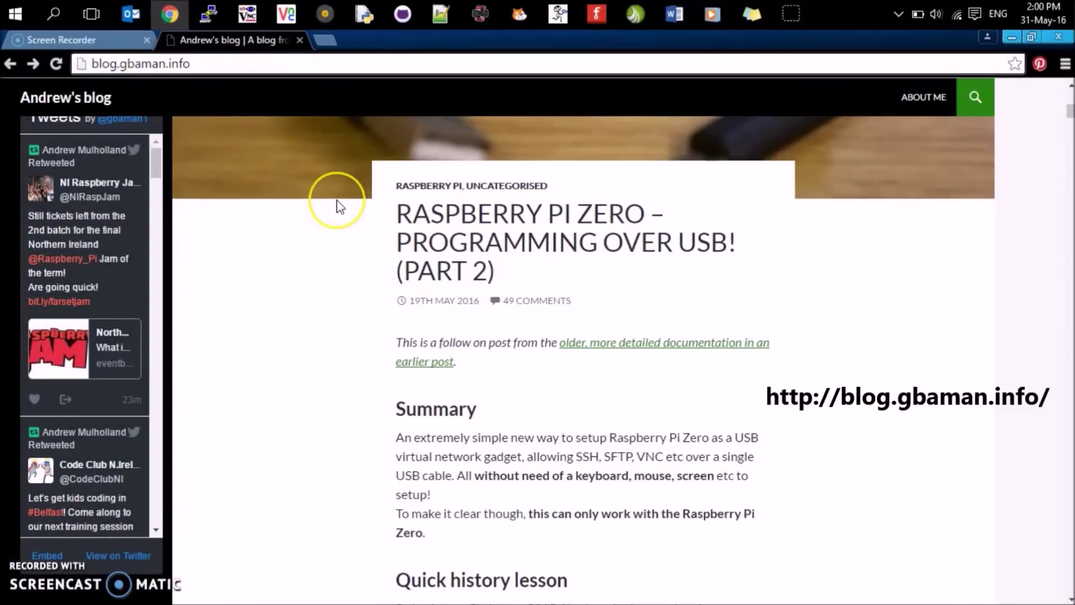
{"action": "scroll", "coordinate": [338, 206], "scroll_direction": "down", "scroll_amount": 7}
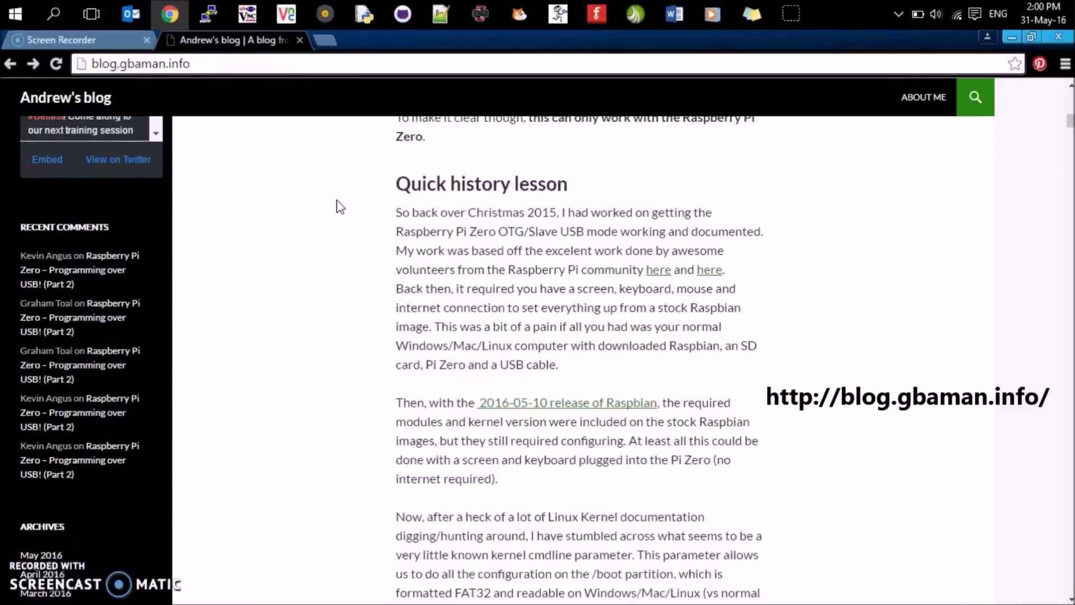
{"action": "scroll", "coordinate": [337, 206], "scroll_direction": "down", "scroll_amount": 16}
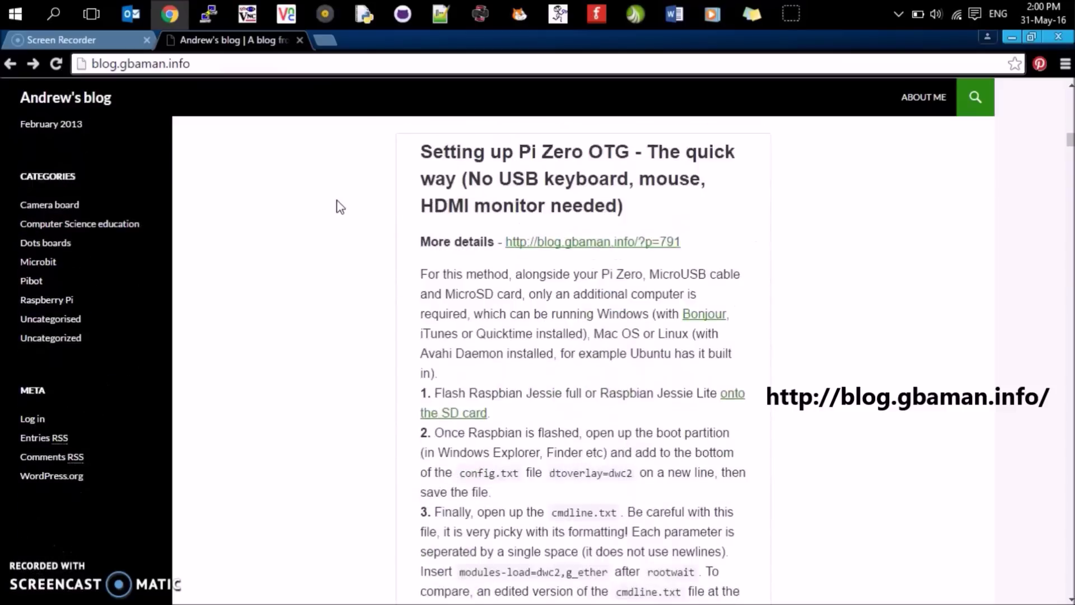
{"action": "scroll", "coordinate": [338, 206], "scroll_direction": "down", "scroll_amount": 6}
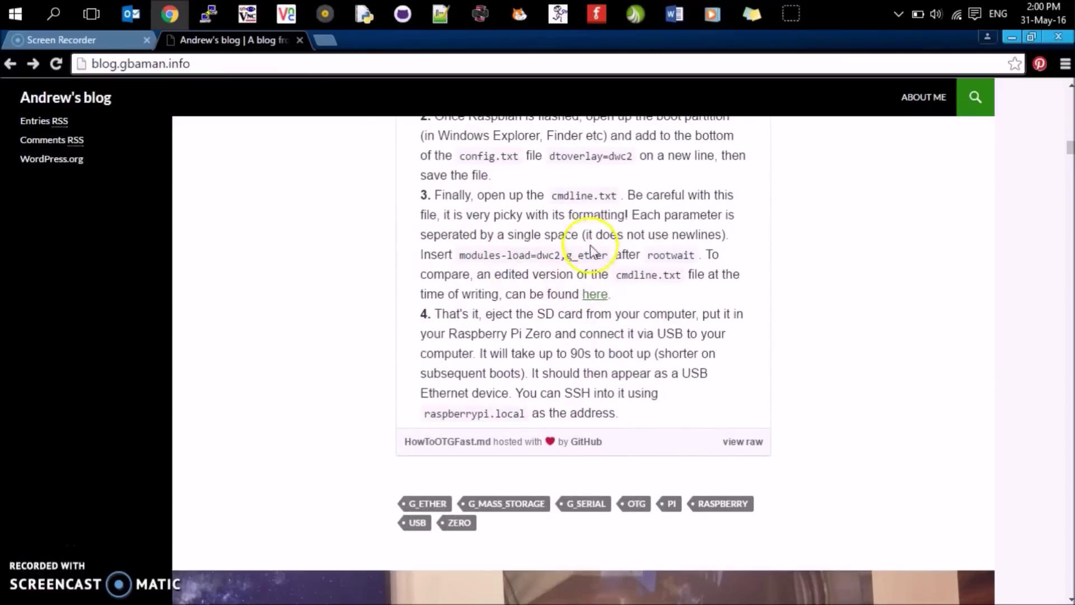
{"action": "left_click", "coordinate": [601, 297]}
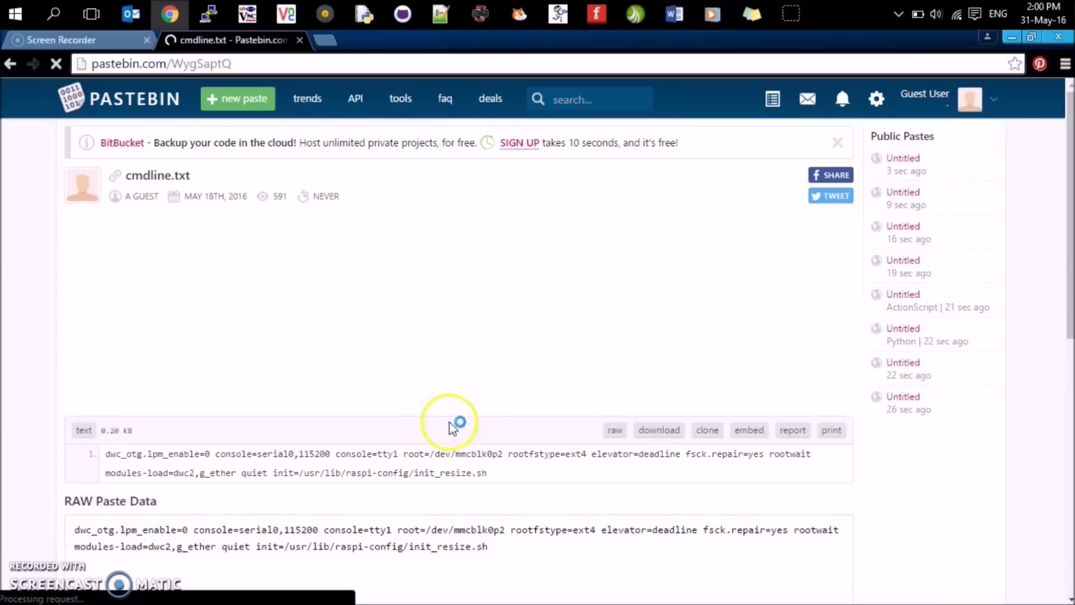
- Select the full RAW Paste Data cmdline text to compare against the edited file
{"action": "scroll", "coordinate": [471, 527], "scroll_direction": "down", "scroll_amount": 3}
{"action": "left_click", "coordinate": [481, 388]}
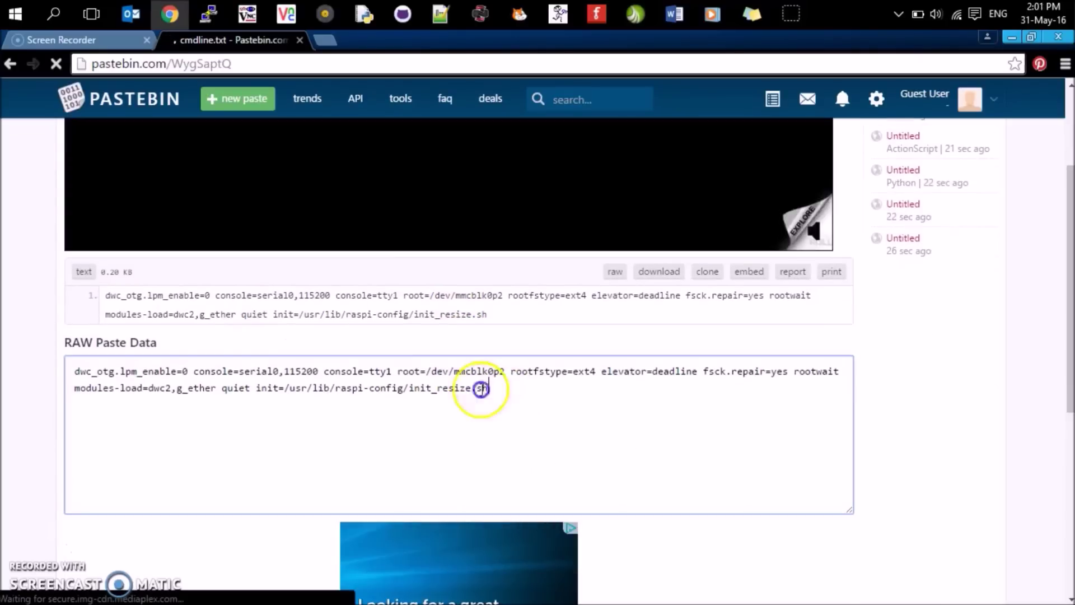
{"action": "left_click_drag", "start_coordinate": [480, 388], "coordinate": [67, 368]}
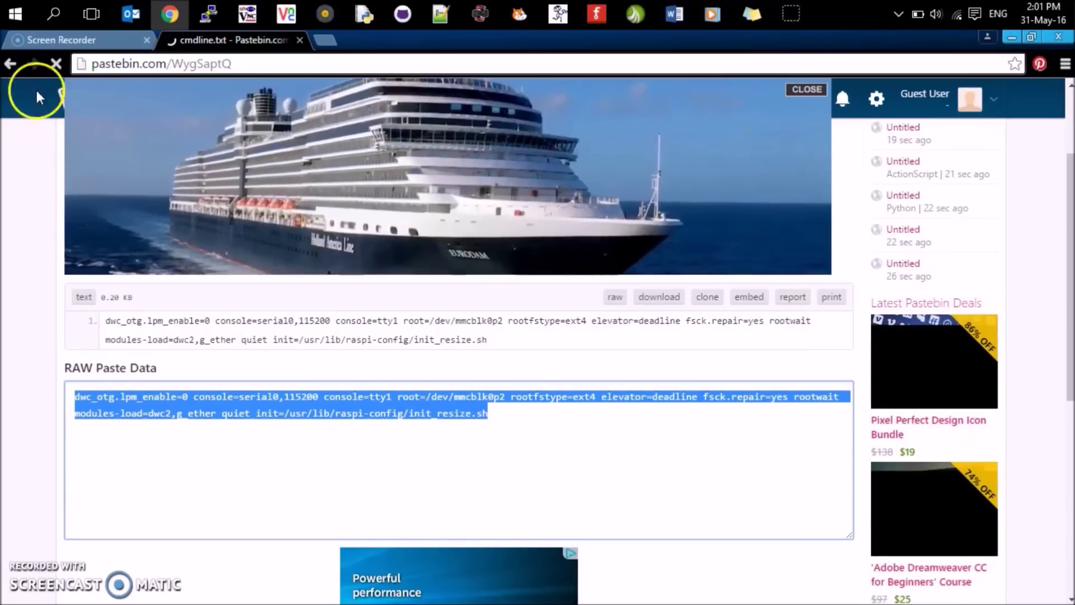
{"action": "left_click", "coordinate": [9, 64]}
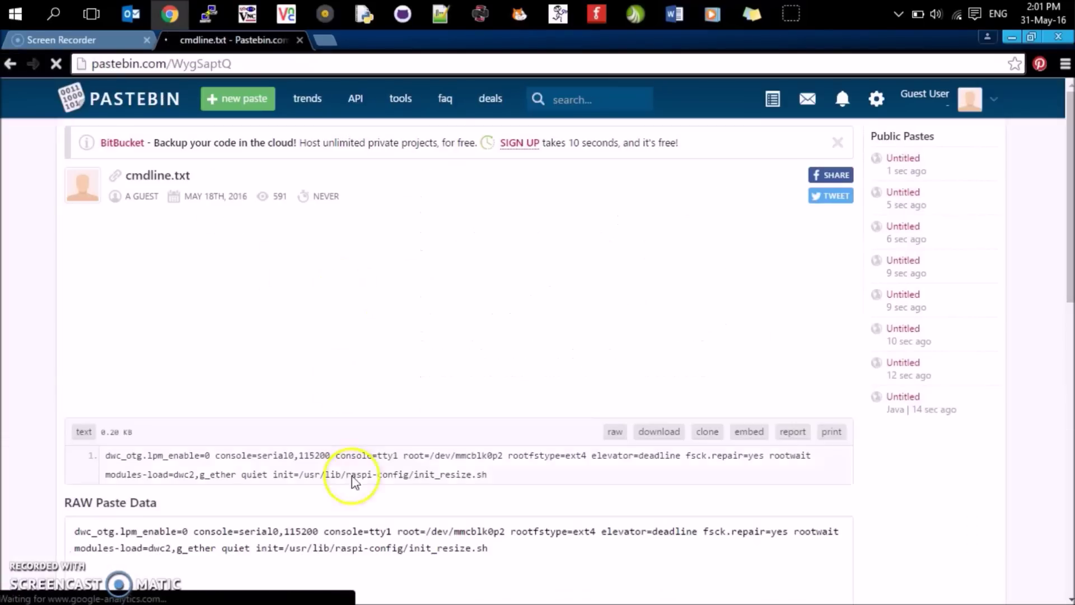
{"action": "left_click_drag", "start_coordinate": [486, 546], "coordinate": [70, 529]}
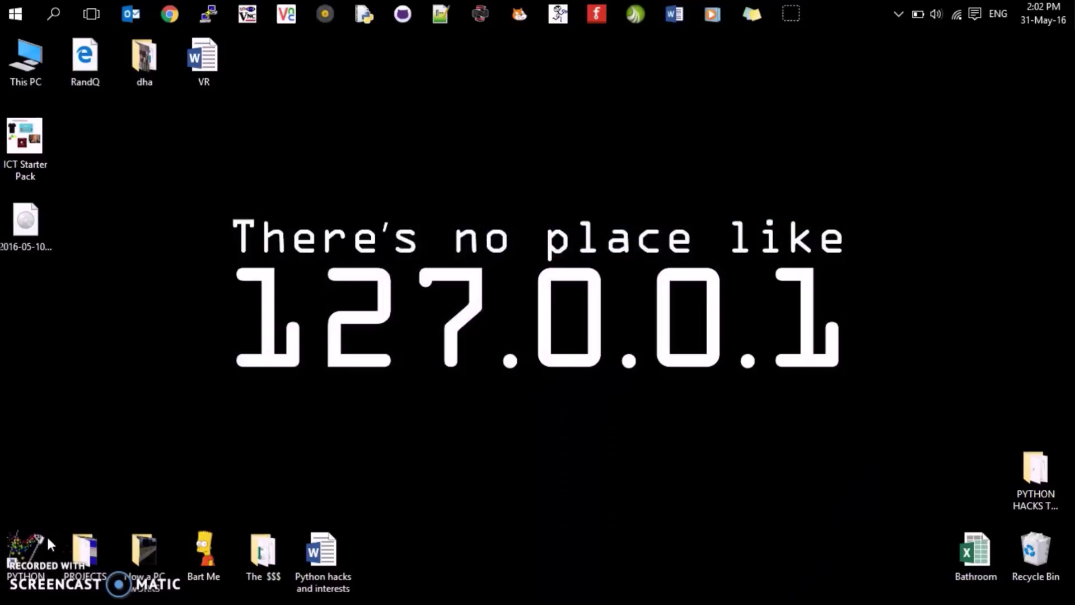
- Open This PC from the desktop icon to view the C:, D: and S: drives
{"action": "double_click", "coordinate": [43, 63]}
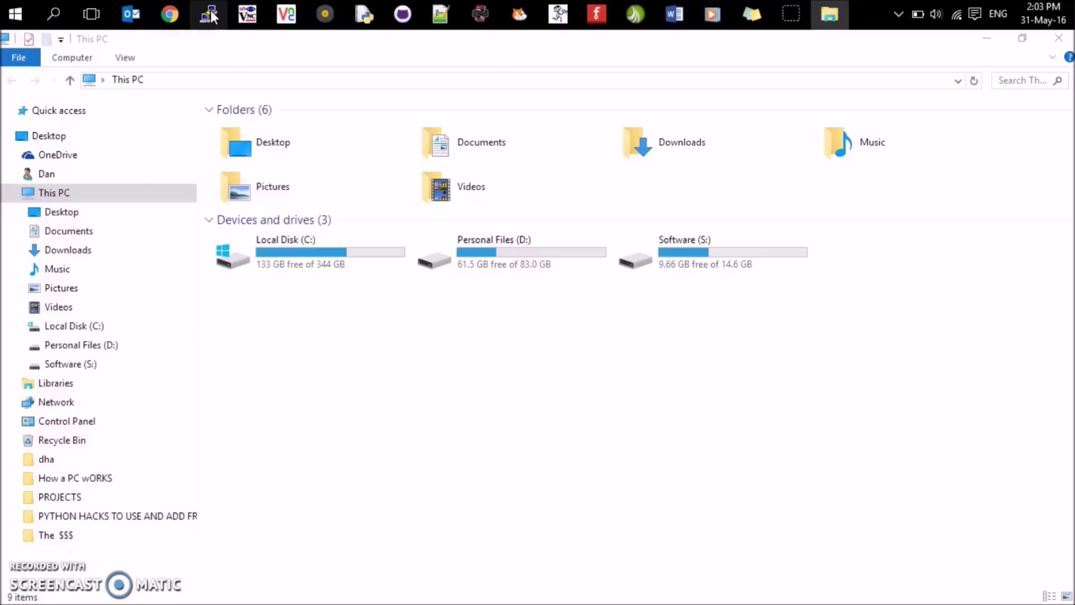
- Launch PuTTY and open an SSH connection to host raspberrypi.local
{"action": "right_click", "coordinate": [211, 17]}
{"action": "left_click", "coordinate": [185, 49]}
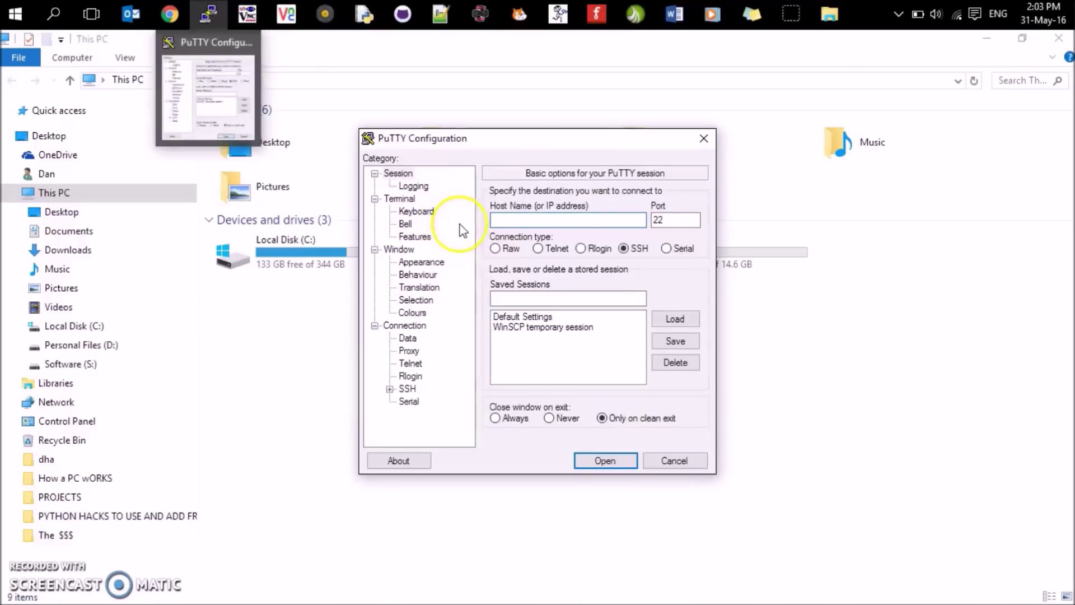
{"action": "left_click", "coordinate": [498, 219]}
{"action": "type", "text": "ra"}
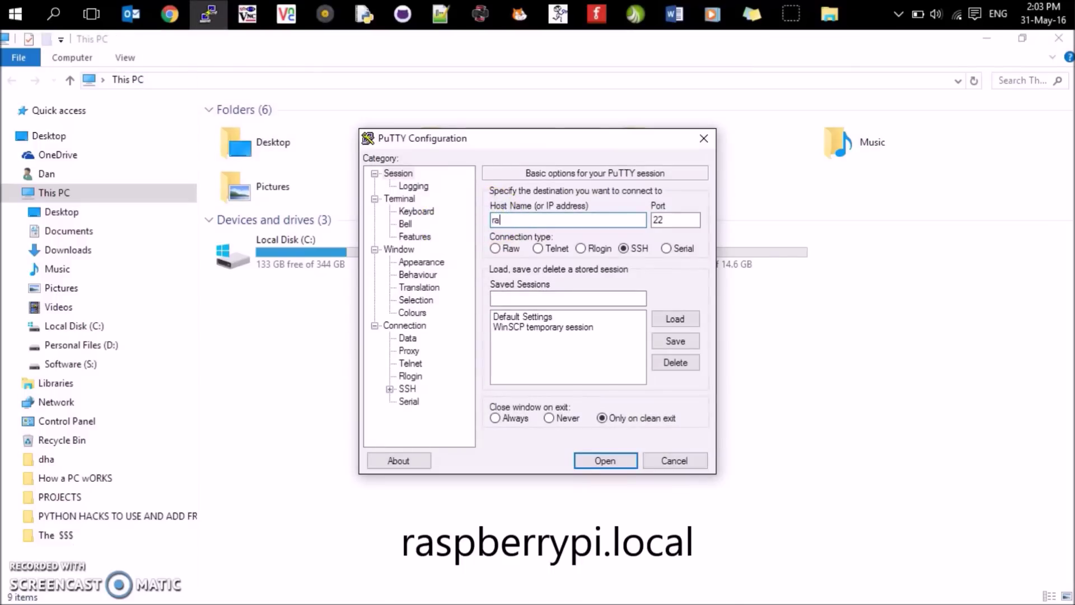
{"action": "type", "text": "spberrypi.local"}
{"action": "left_click", "coordinate": [606, 463]}
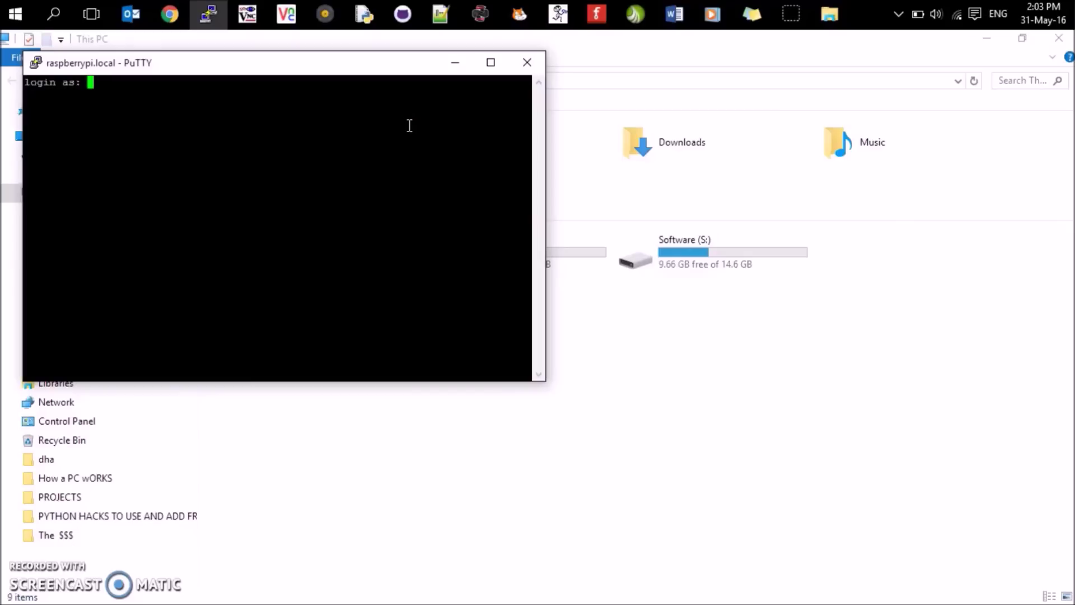
- Log in as user pi with the account password and run ls to list the home directory
{"action": "type", "text": "pi"}
{"action": "key", "text": "Return"}
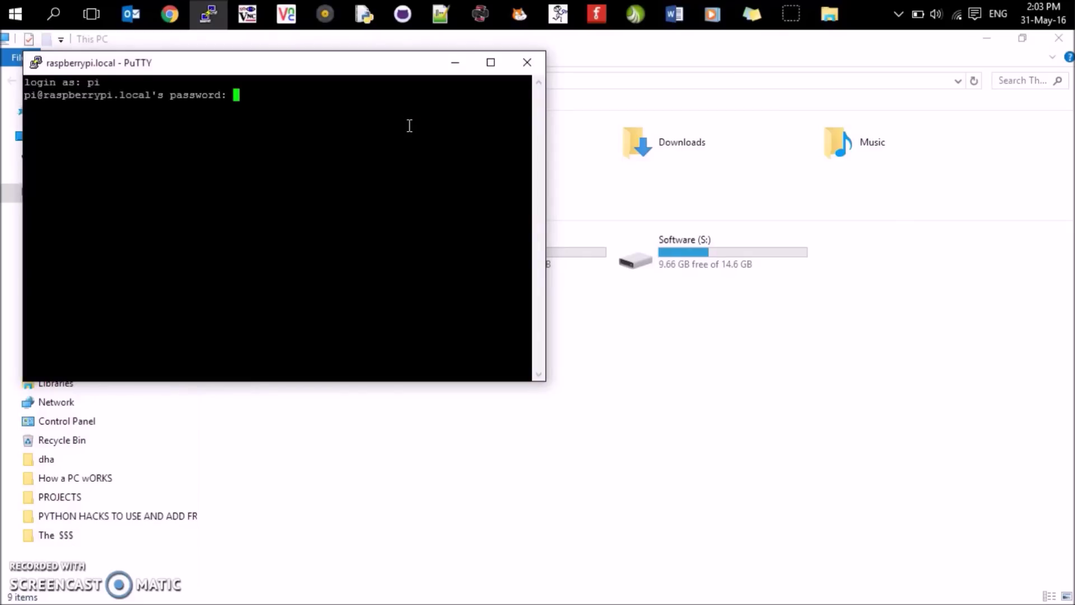
{"action": "key", "text": "Return"}
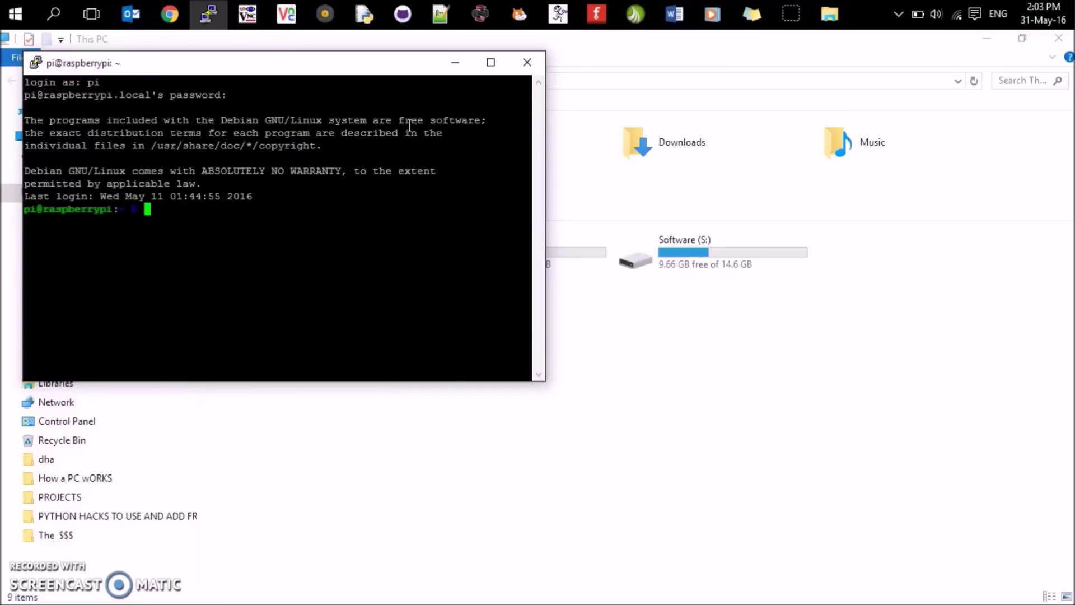
{"action": "type", "text": "ls"}
{"action": "key", "text": "Return"}
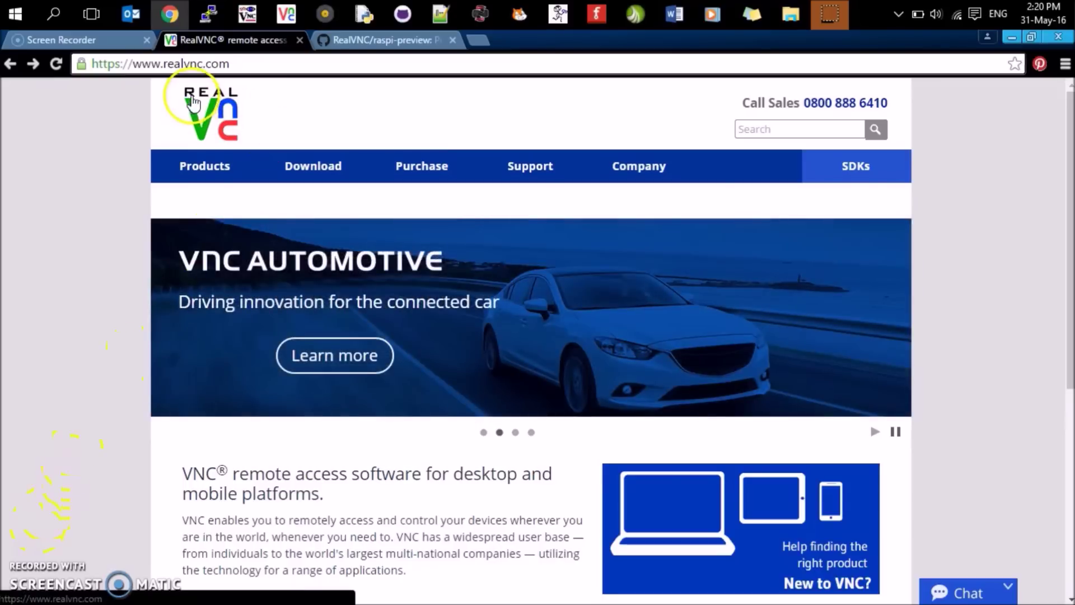
- Go to the Download section and open the VNC downloads page for all platforms
{"action": "left_click", "coordinate": [286, 163]}
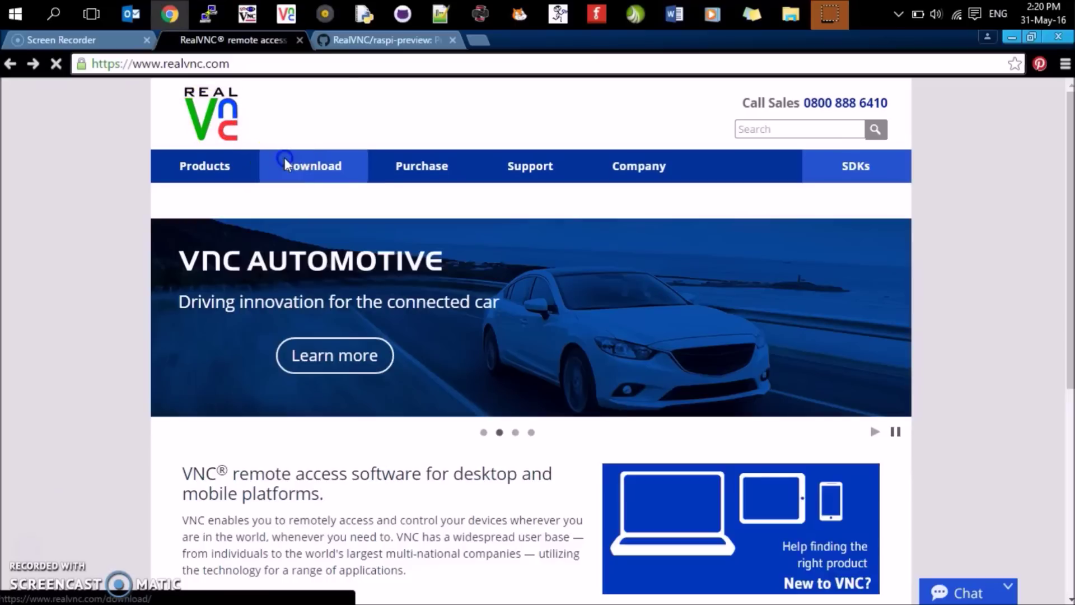
{"action": "left_click", "coordinate": [297, 160]}
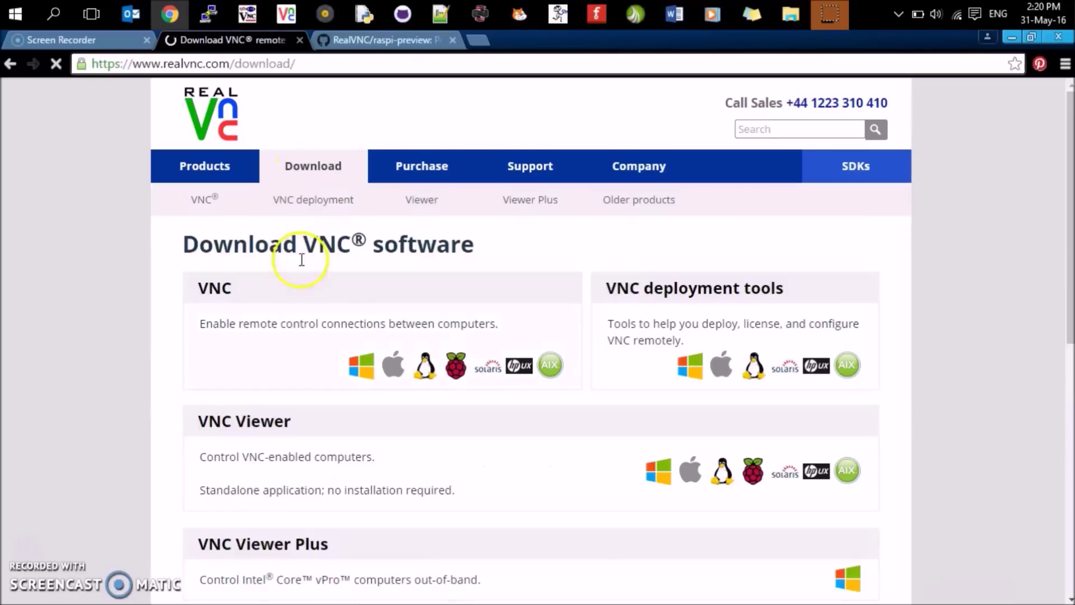
{"action": "left_click", "coordinate": [352, 372]}
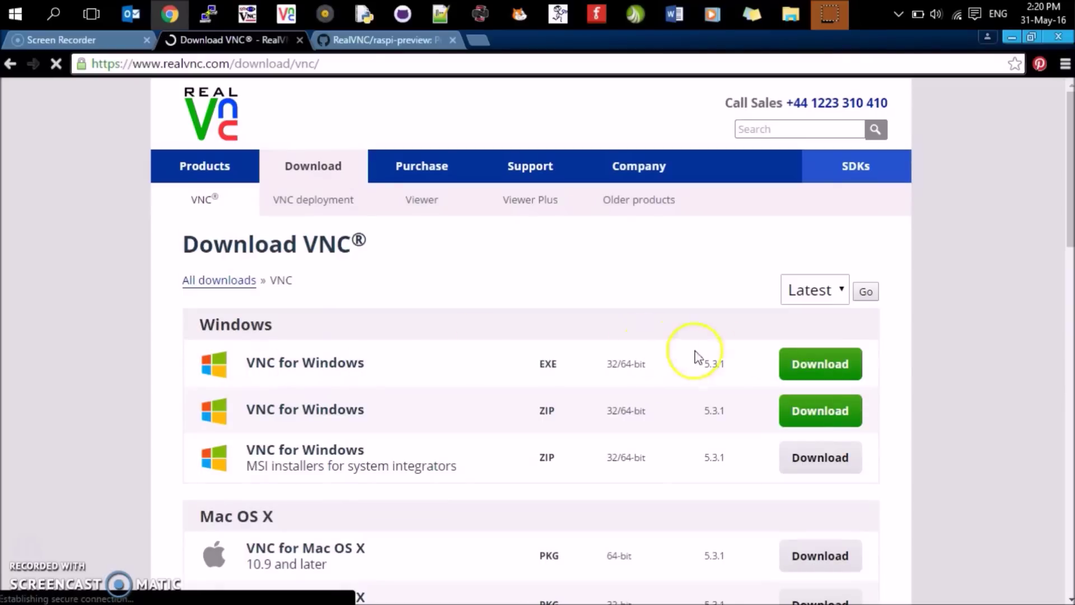
- Download the Windows EXE VNC installer, then switch to the raspi-preview GitHub tab
{"action": "left_click", "coordinate": [830, 363]}
{"action": "scroll", "coordinate": [523, 372], "scroll_direction": "down", "scroll_amount": 3}
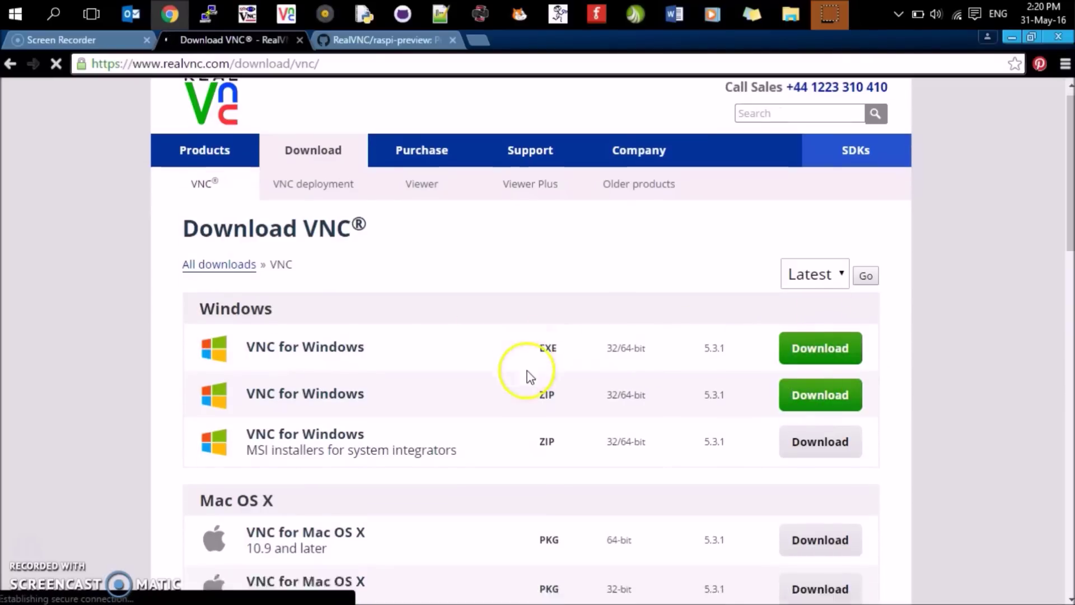
{"action": "scroll", "coordinate": [339, 379], "scroll_direction": "down", "scroll_amount": 5}
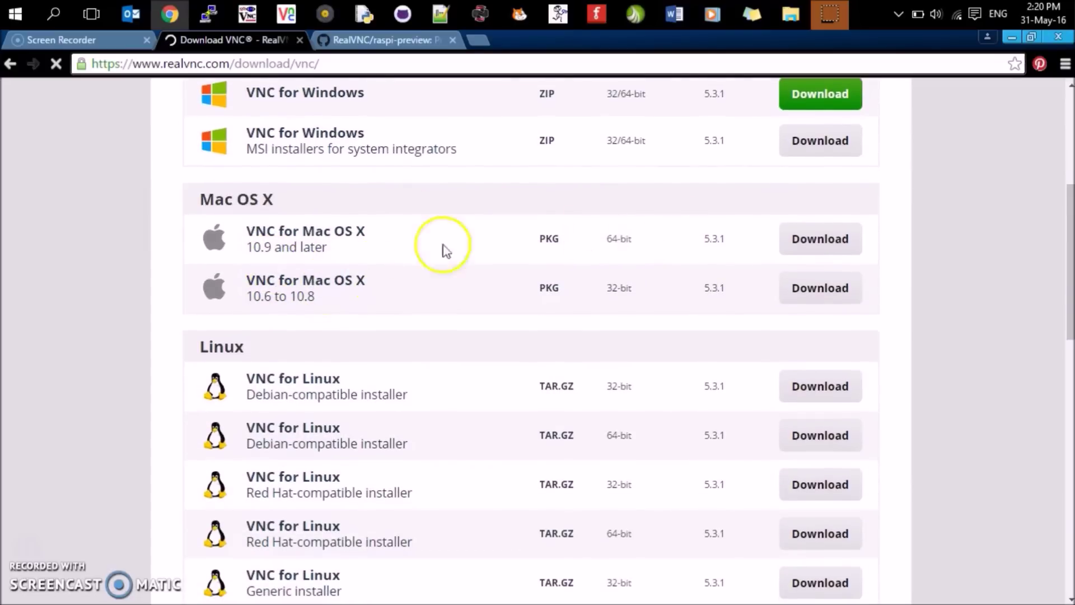
{"action": "scroll", "coordinate": [288, 295], "scroll_direction": "down", "scroll_amount": 8}
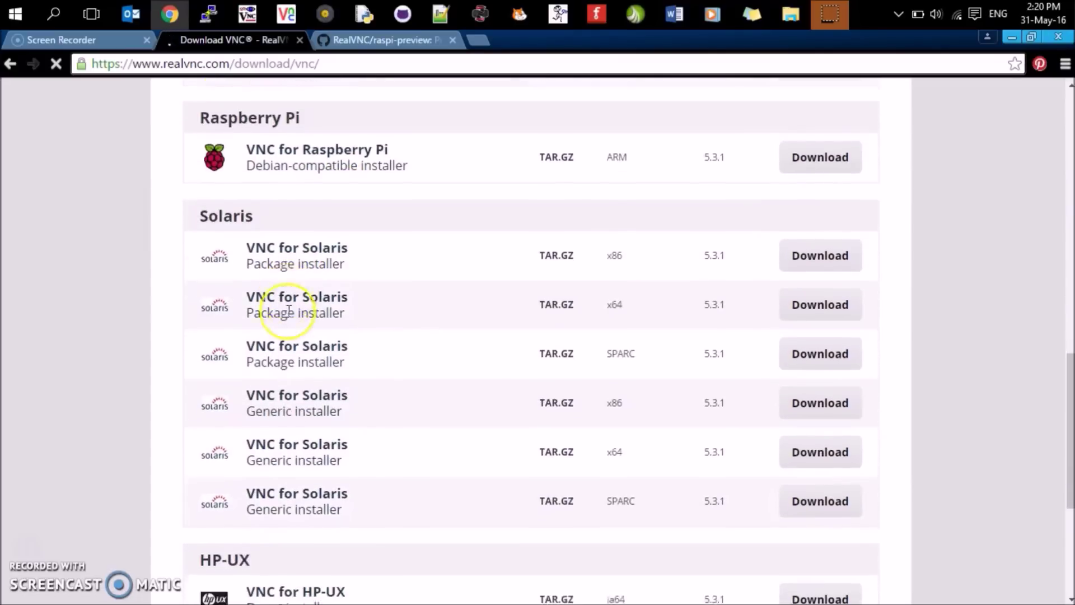
{"action": "scroll", "coordinate": [288, 310], "scroll_direction": "up", "scroll_amount": 2}
{"action": "scroll", "coordinate": [288, 311], "scroll_direction": "down", "scroll_amount": 4}
{"action": "scroll", "coordinate": [289, 305], "scroll_direction": "up", "scroll_amount": 17}
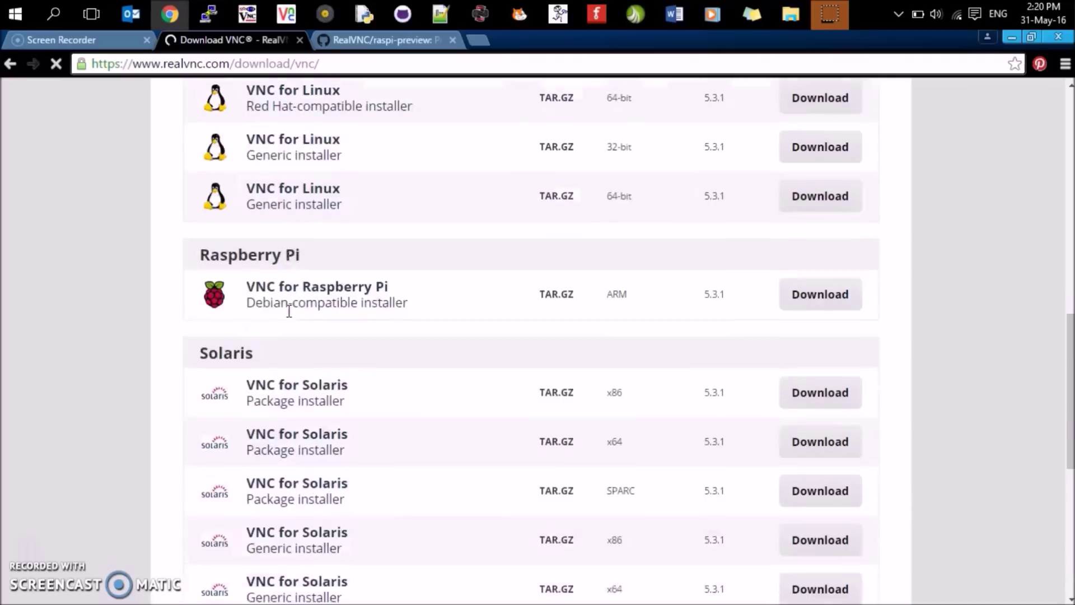
{"action": "scroll", "coordinate": [289, 298], "scroll_direction": "up", "scroll_amount": 2}
{"action": "left_click", "coordinate": [799, 298]}
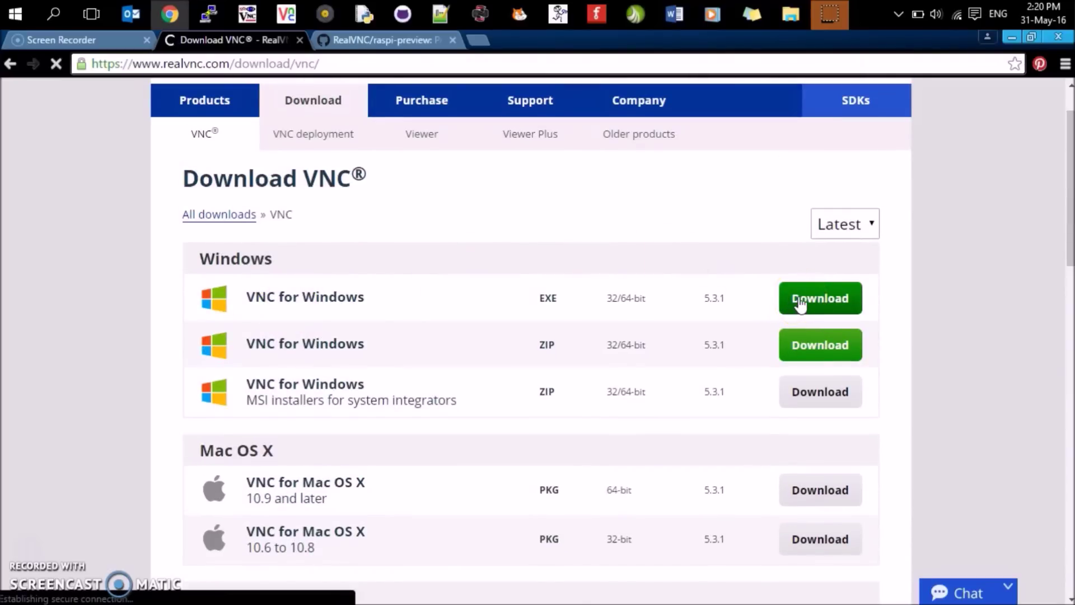
{"action": "left_click", "coordinate": [399, 38]}
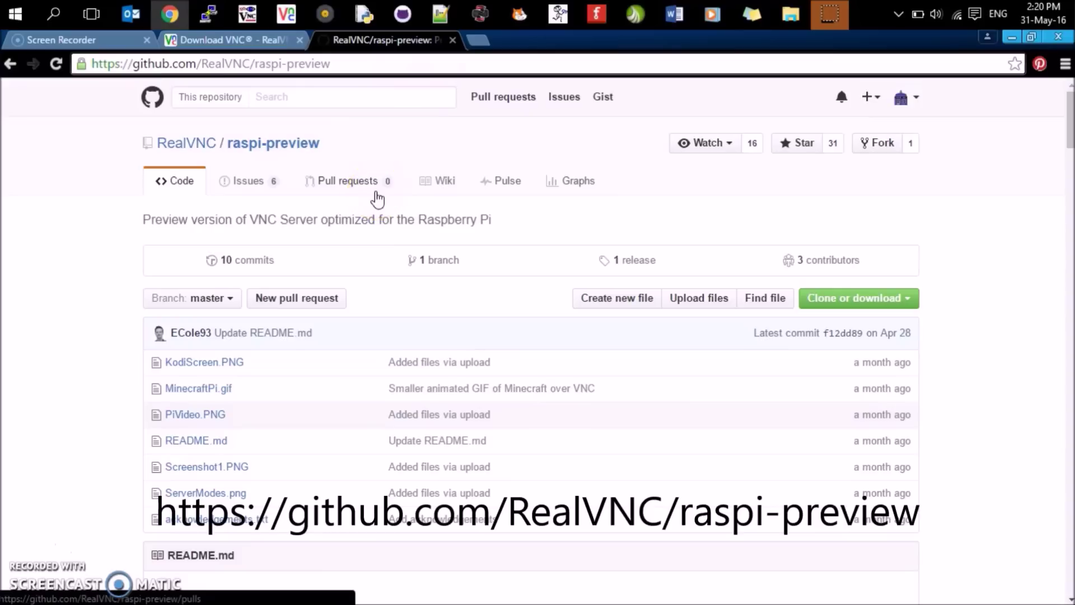
- Select the raspi-preview repo URL, download VNC-Server-5.3.1-raspi-alpha1.deb from Releases, and return to RealVNC
{"action": "left_click", "coordinate": [377, 191]}
{"action": "left_click_drag", "start_coordinate": [355, 65], "coordinate": [46, 75]}
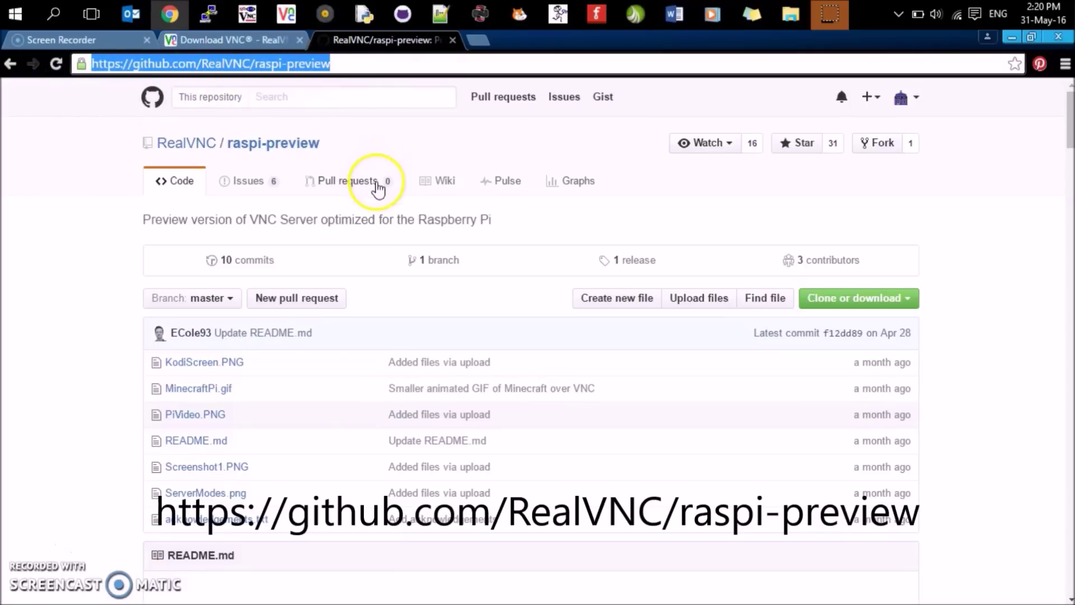
{"action": "scroll", "coordinate": [356, 191], "scroll_direction": "down", "scroll_amount": 10}
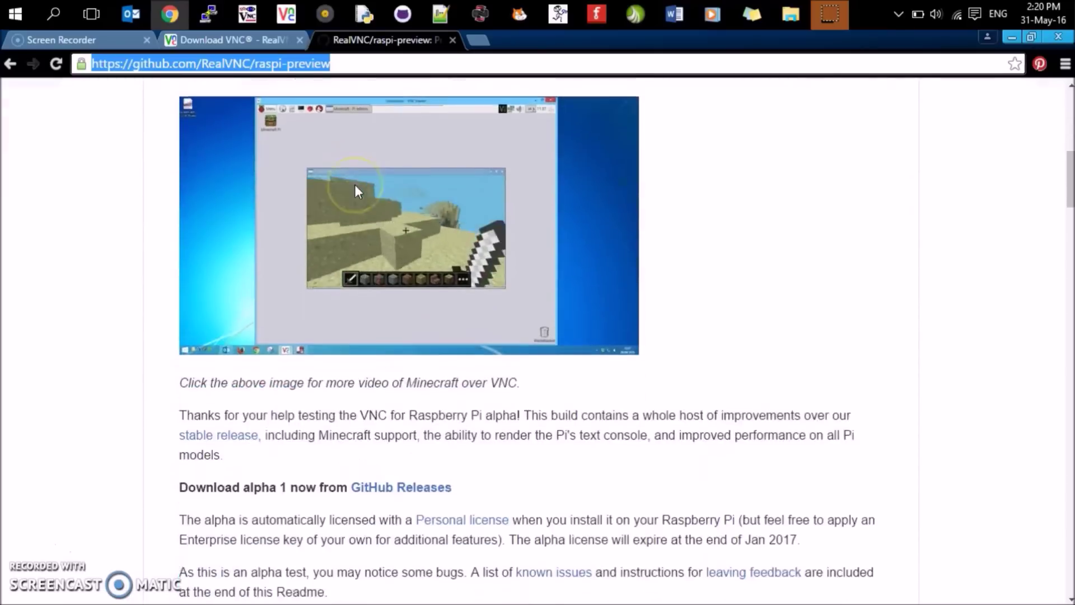
{"action": "scroll", "coordinate": [355, 184], "scroll_direction": "down", "scroll_amount": 4}
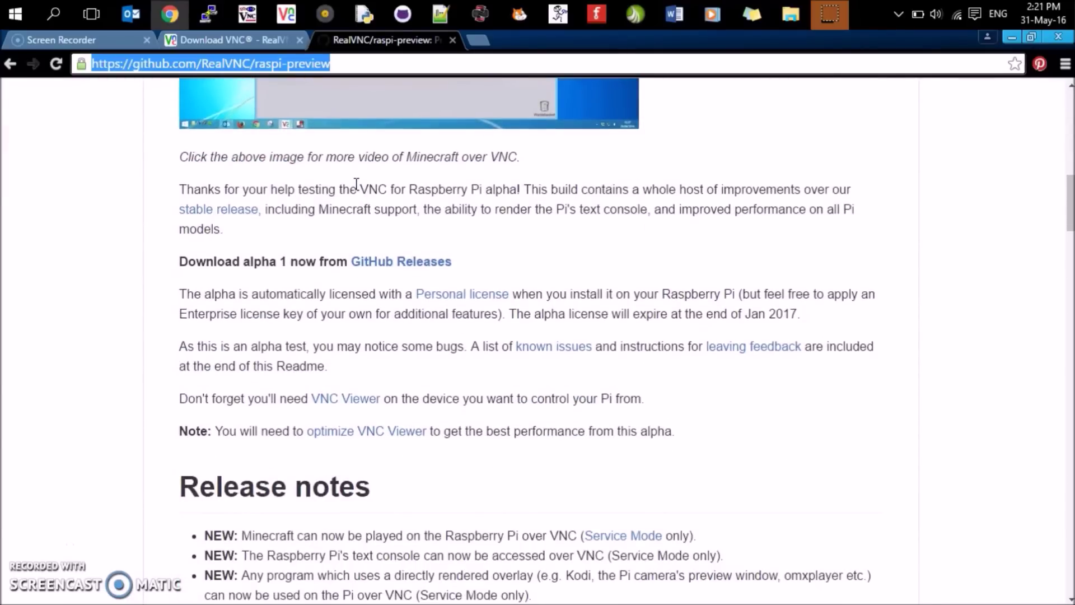
{"action": "scroll", "coordinate": [356, 183], "scroll_direction": "down", "scroll_amount": 7}
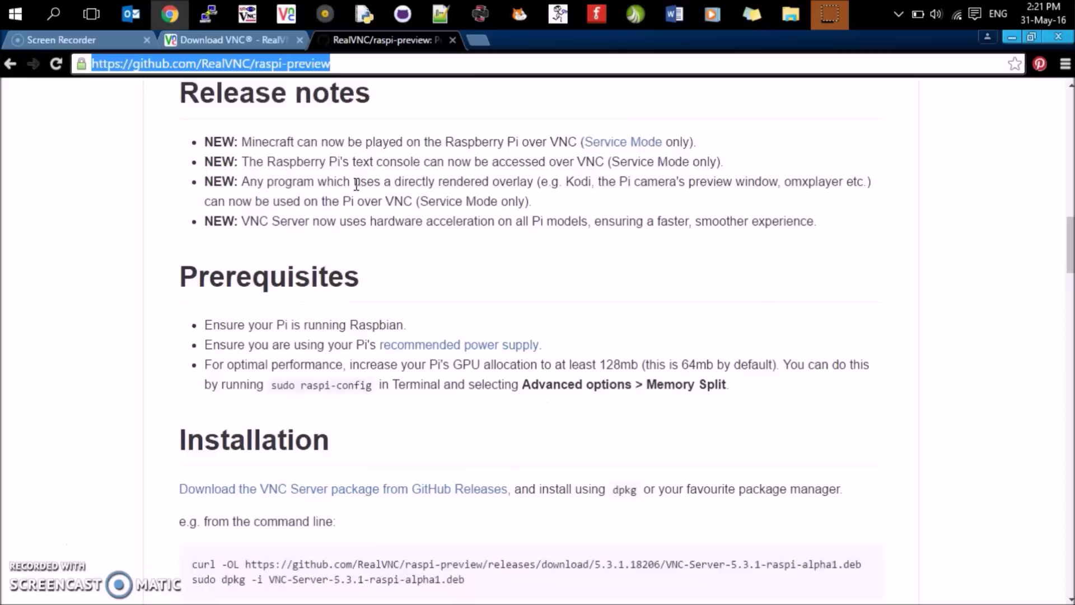
{"action": "scroll", "coordinate": [356, 183], "scroll_direction": "down", "scroll_amount": 1}
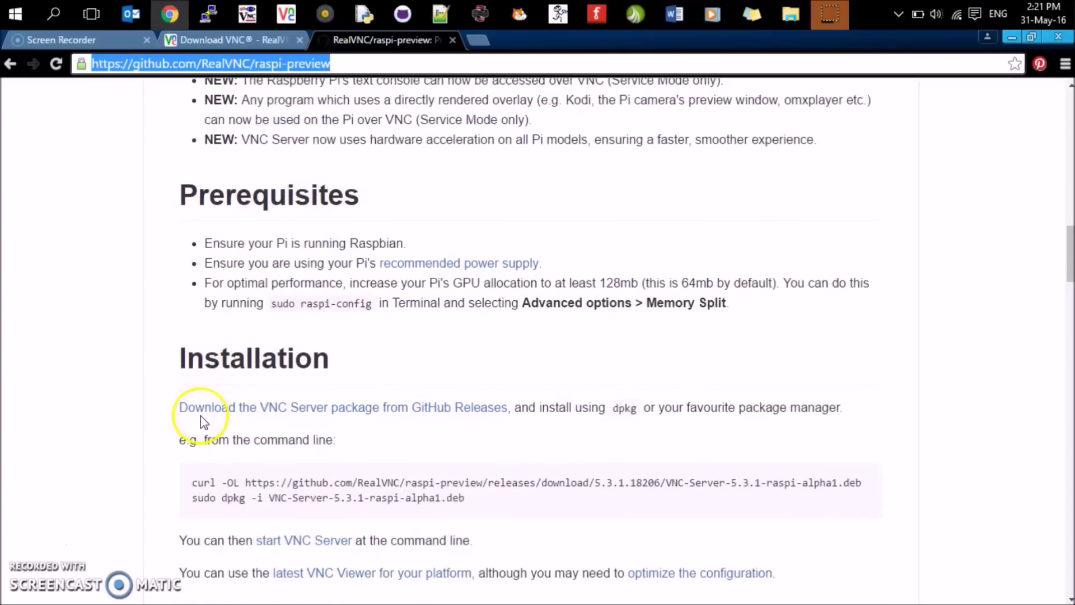
{"action": "left_click", "coordinate": [403, 415]}
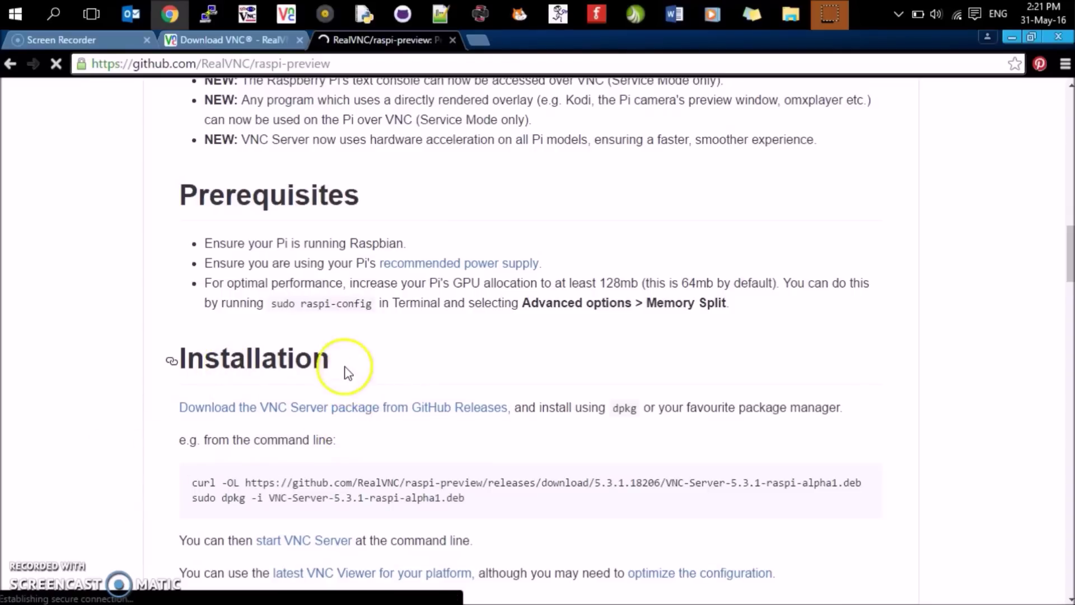
{"action": "left_click", "coordinate": [236, 43]}
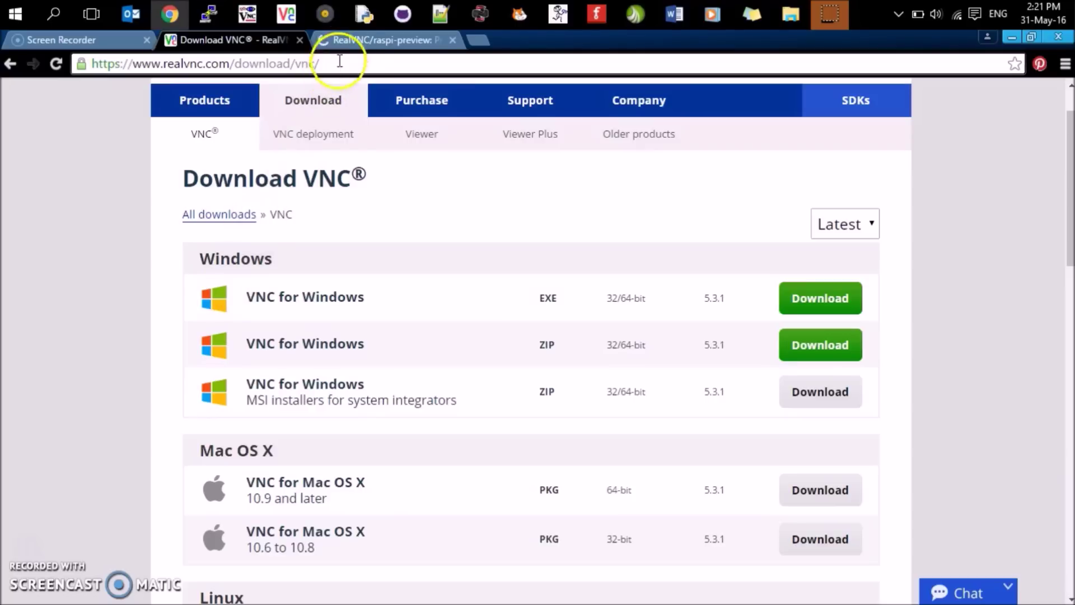
- Open the License VNC page on realvnc.com
{"action": "left_click", "coordinate": [351, 48]}
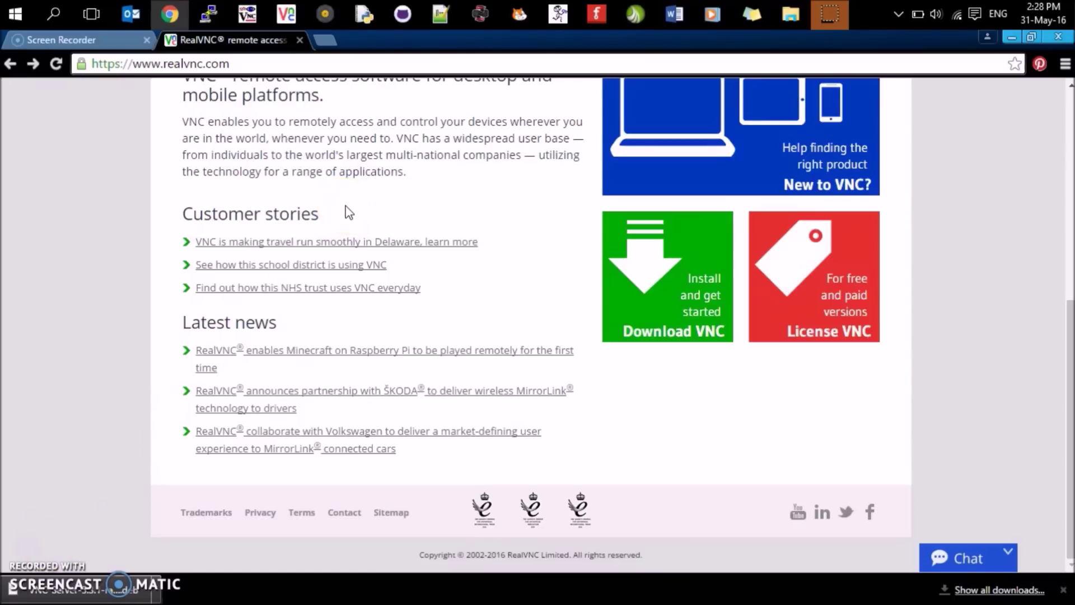
{"action": "scroll", "coordinate": [347, 213], "scroll_direction": "up", "scroll_amount": 7}
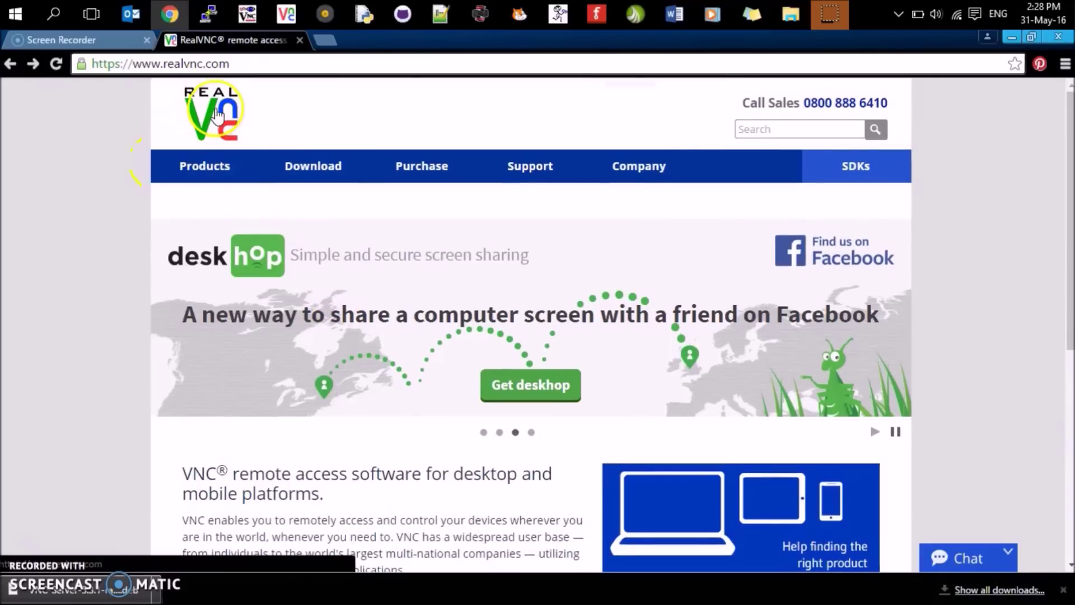
{"action": "scroll", "coordinate": [336, 178], "scroll_direction": "down", "scroll_amount": 7}
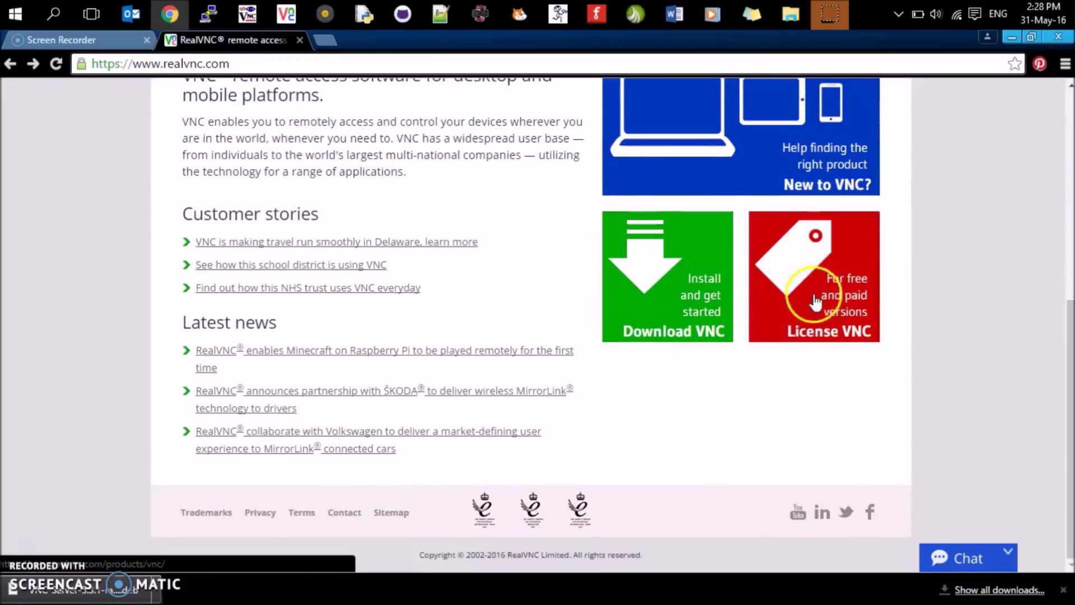
{"action": "left_click", "coordinate": [822, 278]}
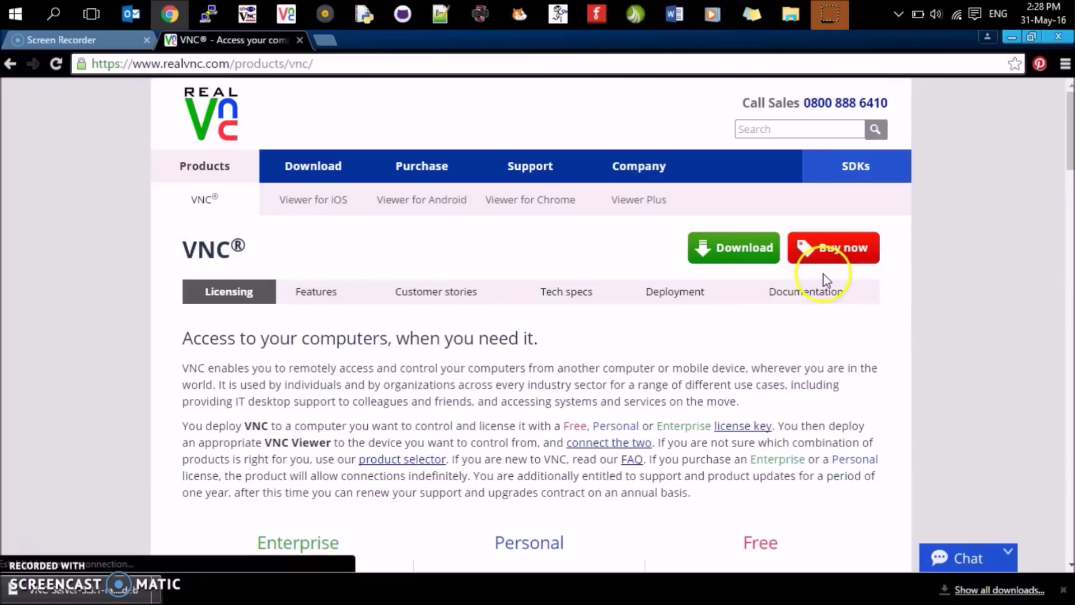
- Choose Get key under the Free plan and start filling in the Activate VNC form's e-mail field
{"action": "scroll", "coordinate": [823, 331], "scroll_direction": "down", "scroll_amount": 3}
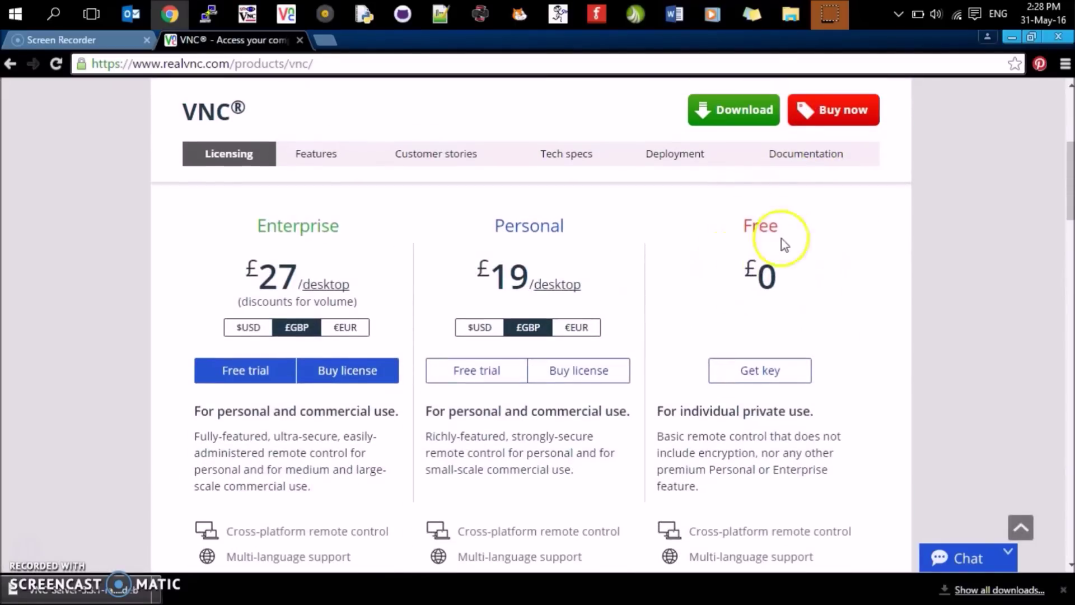
{"action": "scroll", "coordinate": [767, 381], "scroll_direction": "down", "scroll_amount": 2}
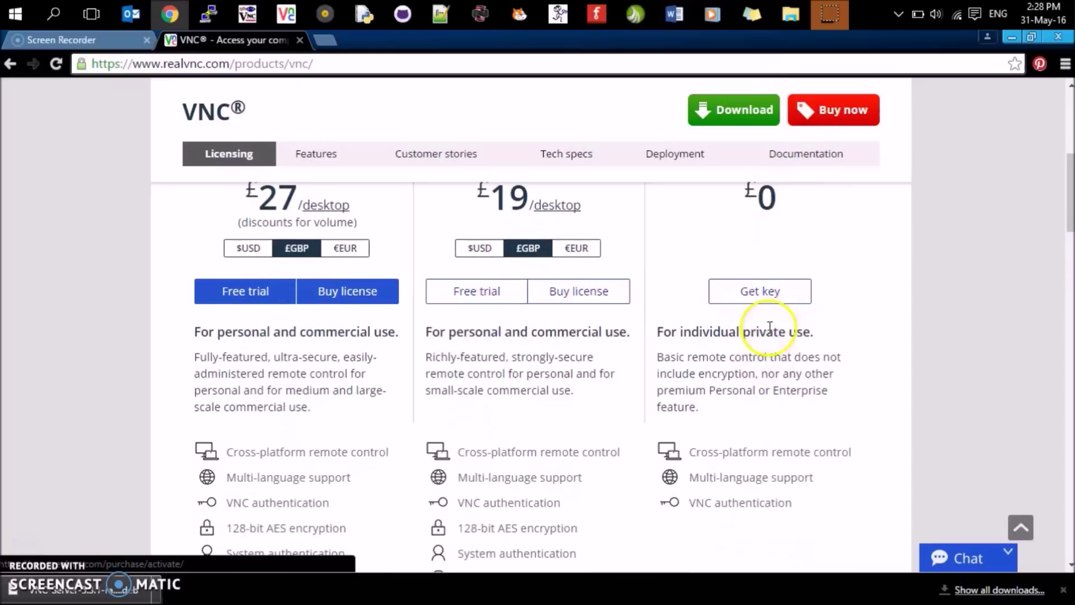
{"action": "left_click", "coordinate": [775, 289]}
{"action": "scroll", "coordinate": [378, 324], "scroll_direction": "down", "scroll_amount": 3}
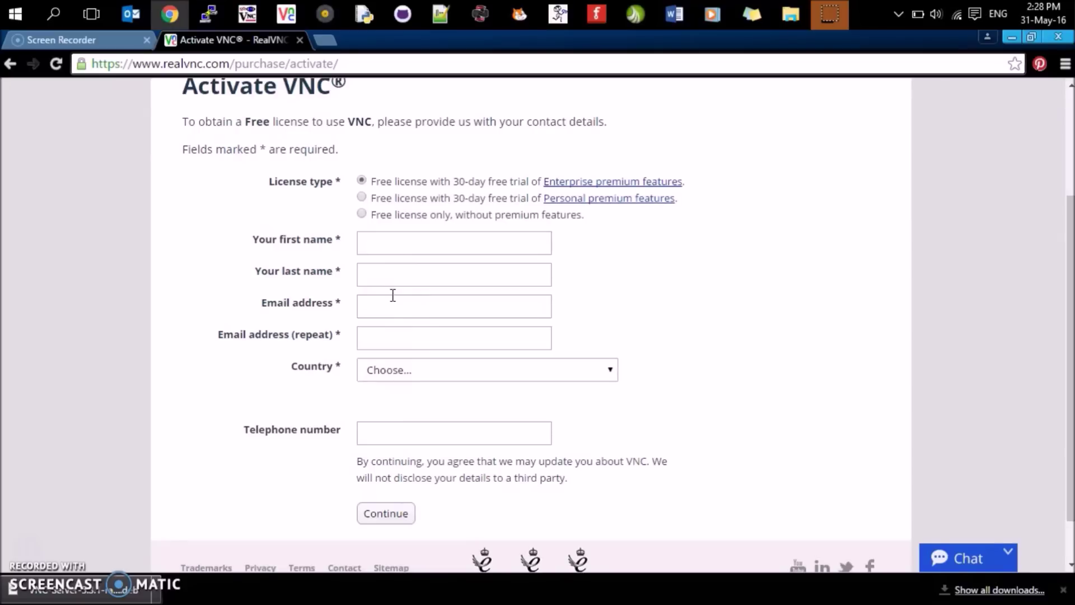
{"action": "left_click", "coordinate": [276, 299]}
{"action": "left_click", "coordinate": [49, 535]}
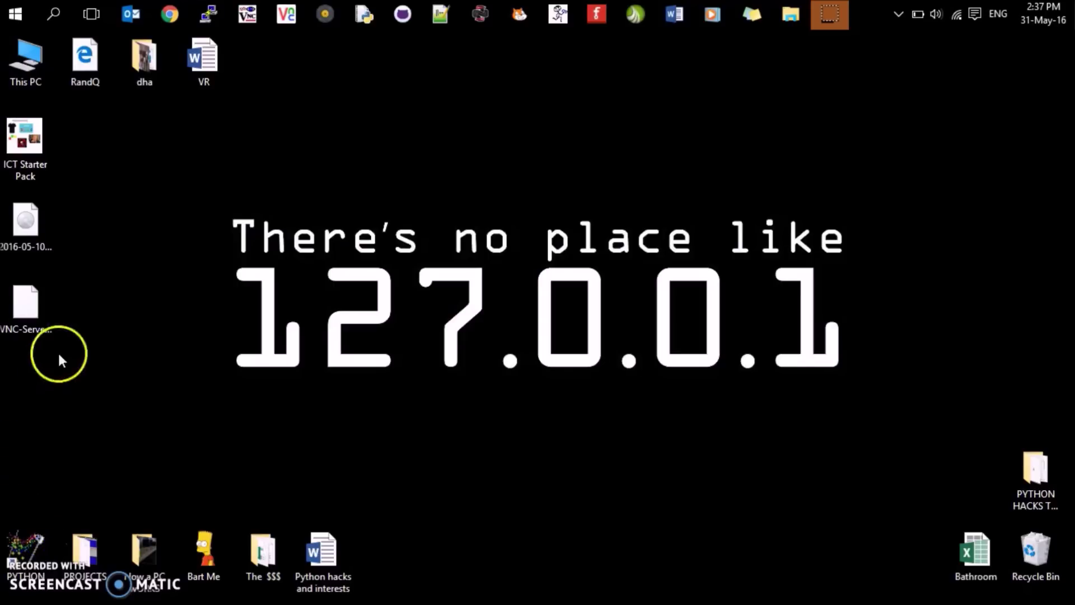
- Select the VNC-Server-5.3.1-raspi-alpha1.deb file on the desktop and bring up its context menu
{"action": "left_click", "coordinate": [18, 314]}
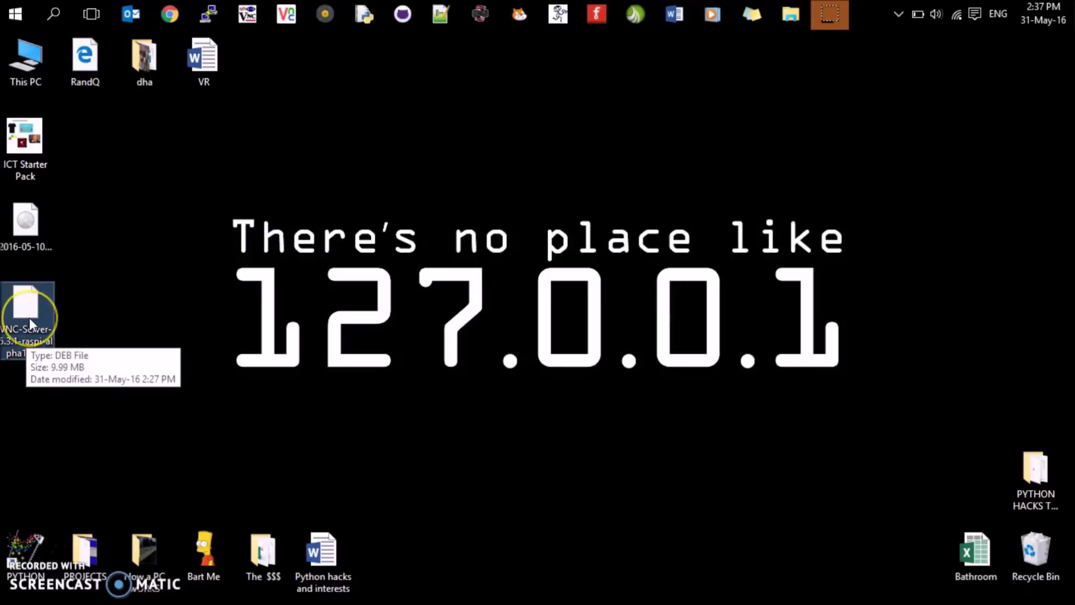
{"action": "right_click", "coordinate": [29, 318]}
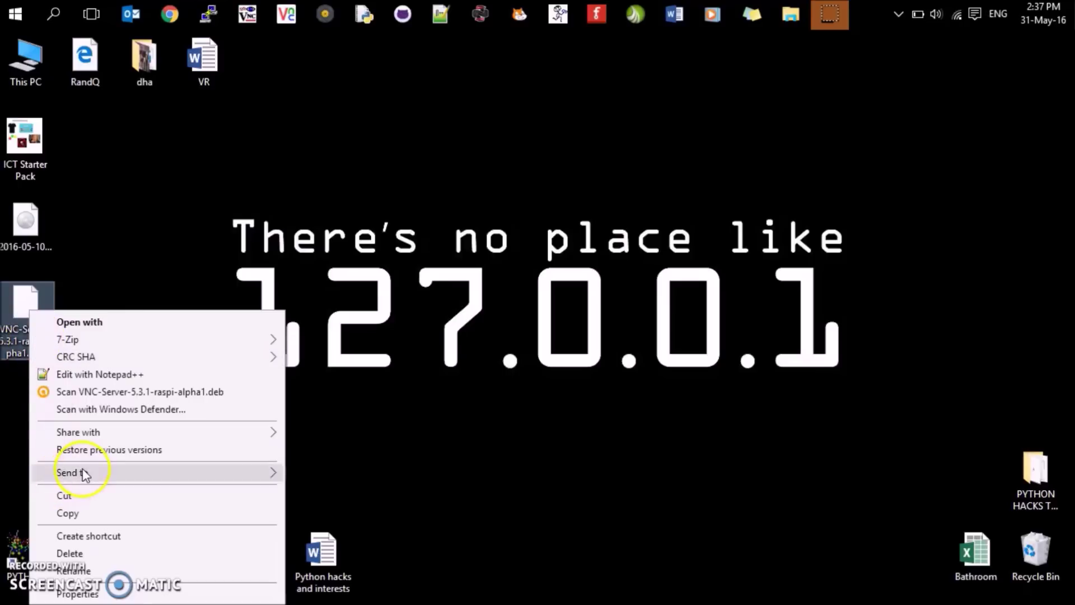
- Send the .deb file to WinSCP and log in to the Pi with the account password
{"action": "mouse_move", "coordinate": [83, 472]}
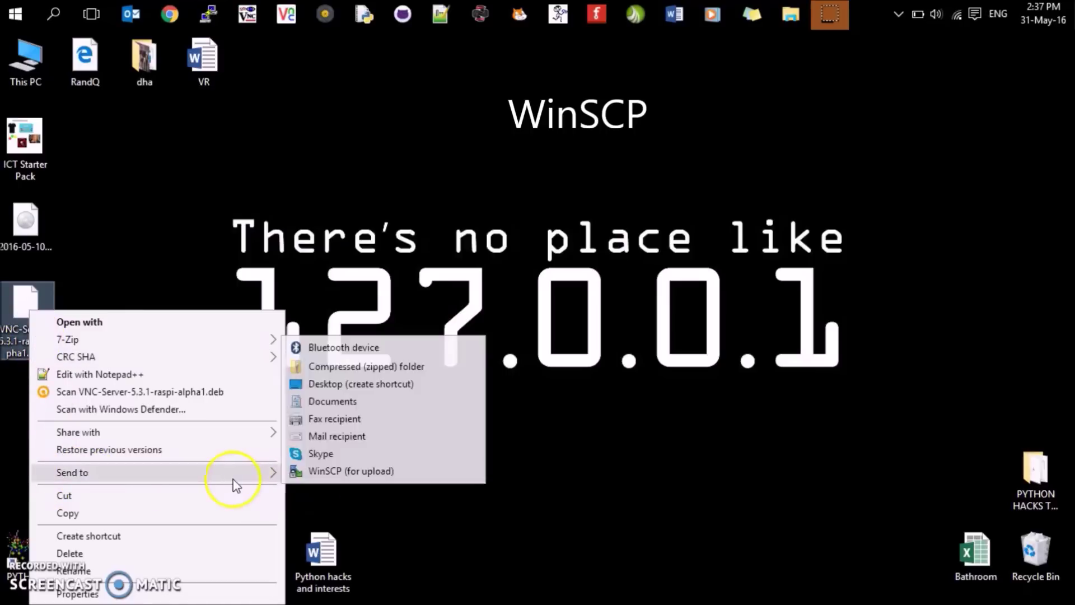
{"action": "left_click", "coordinate": [310, 473]}
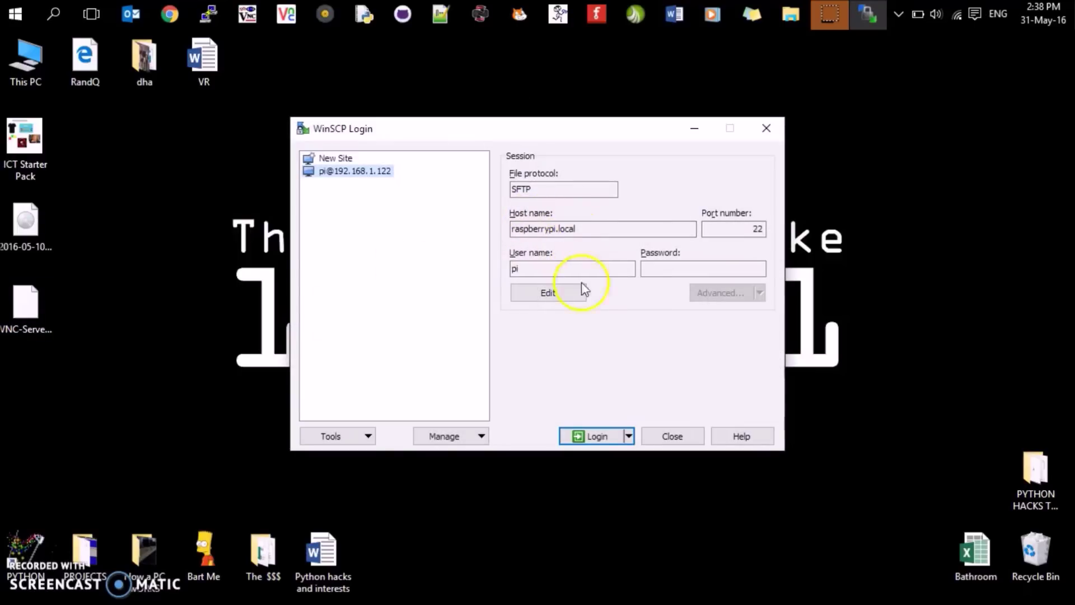
{"action": "left_click", "coordinate": [601, 437]}
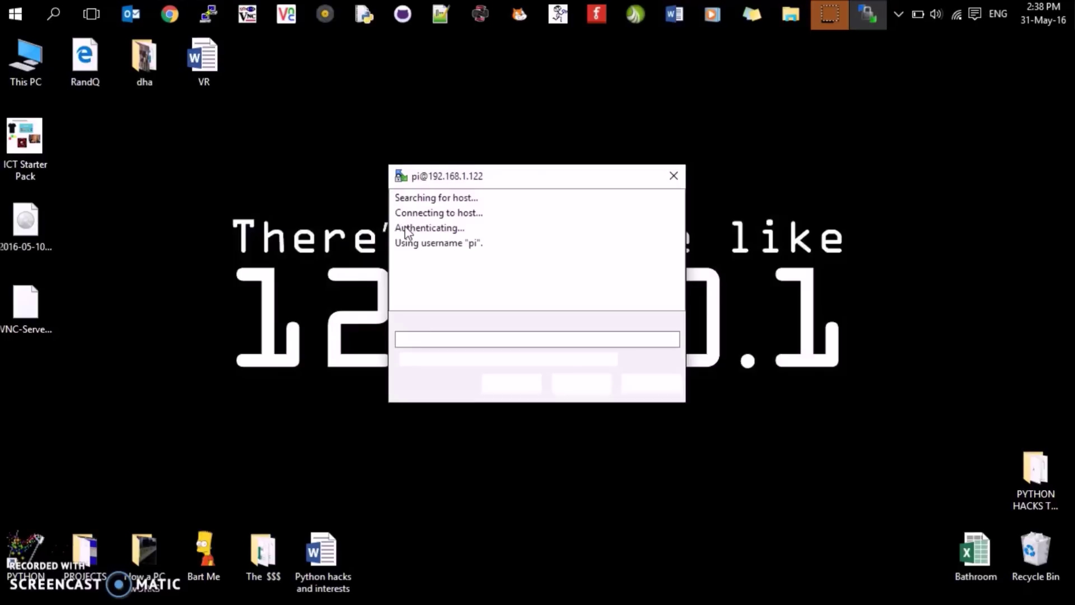
{"action": "type", "text": "r"}
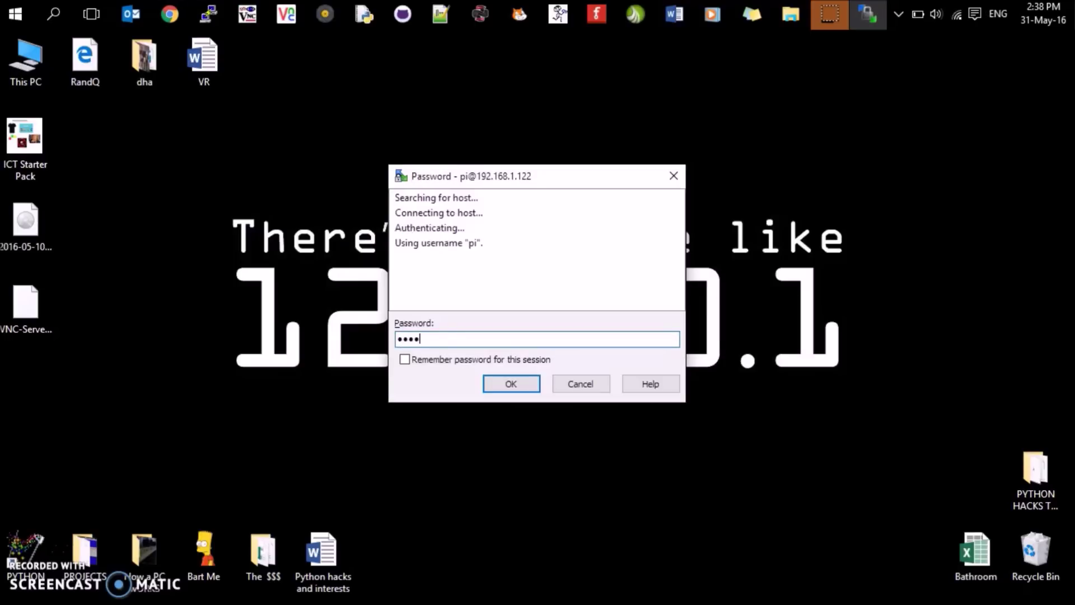
{"action": "key", "text": "Return"}
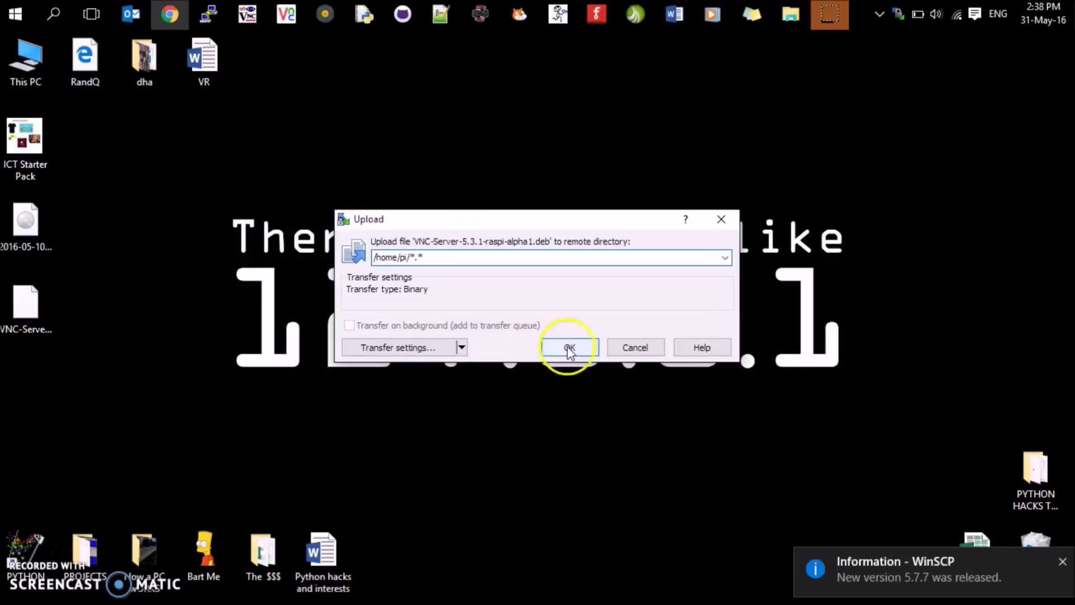
- Start the upload to /home/pi, then cancel it and confirm the cancellation
{"action": "left_click", "coordinate": [566, 348]}
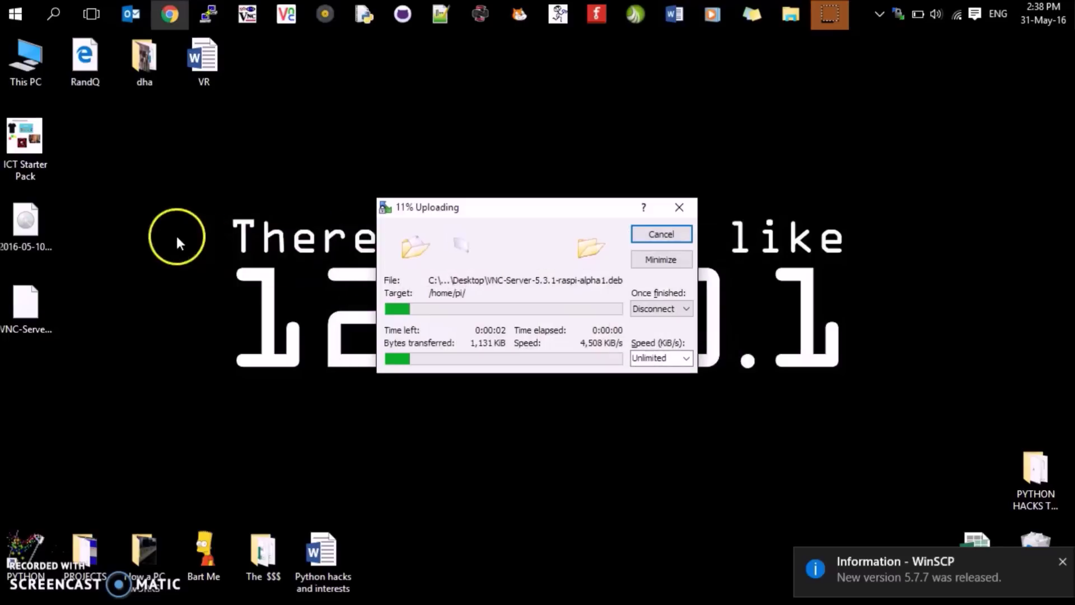
{"action": "left_click", "coordinate": [668, 234]}
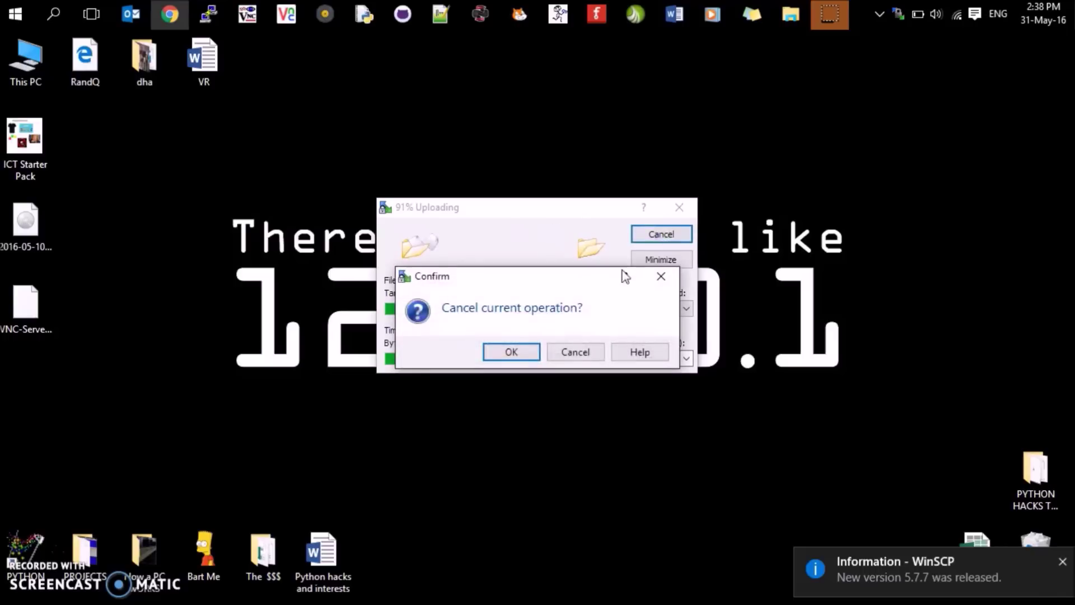
{"action": "left_click", "coordinate": [511, 350]}
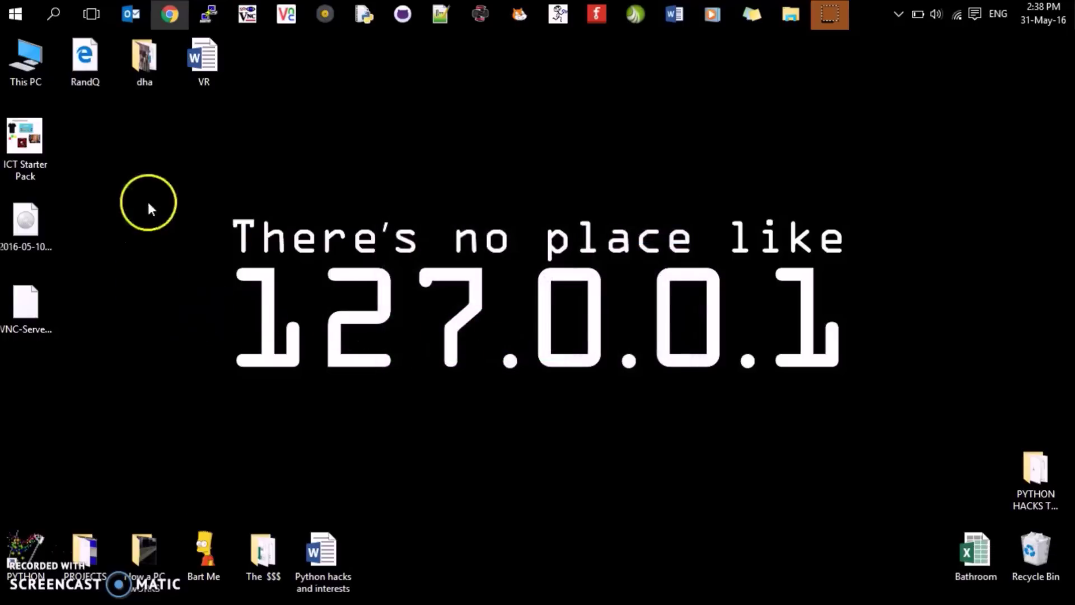
{"action": "left_click", "coordinate": [209, 13]}
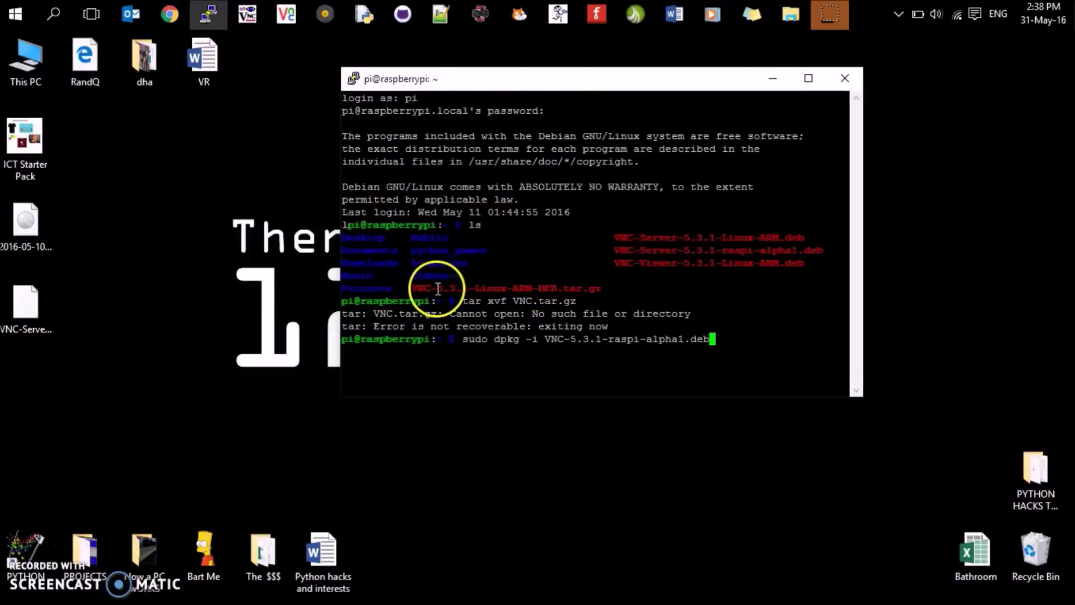
- Compare the VNC-Server-5.3.1-raspi-alpha1.deb name in the ls output with the typed dpkg command
{"action": "left_click_drag", "start_coordinate": [610, 249], "coordinate": [830, 245]}
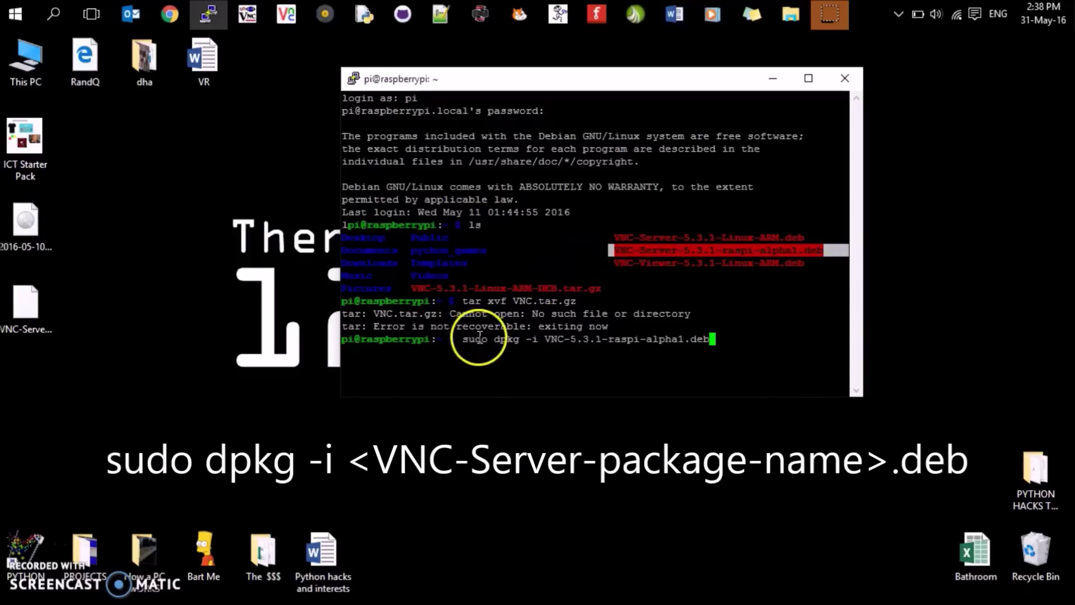
{"action": "left_click_drag", "start_coordinate": [464, 338], "coordinate": [730, 333]}
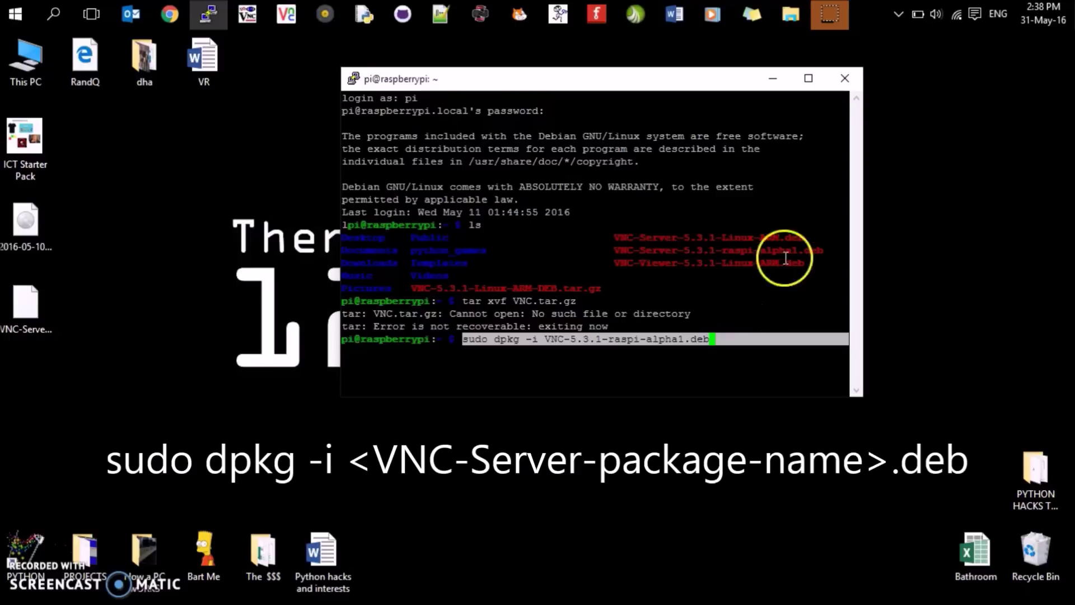
{"action": "left_click_drag", "start_coordinate": [608, 251], "coordinate": [829, 244]}
{"action": "left_click", "coordinate": [834, 275]}
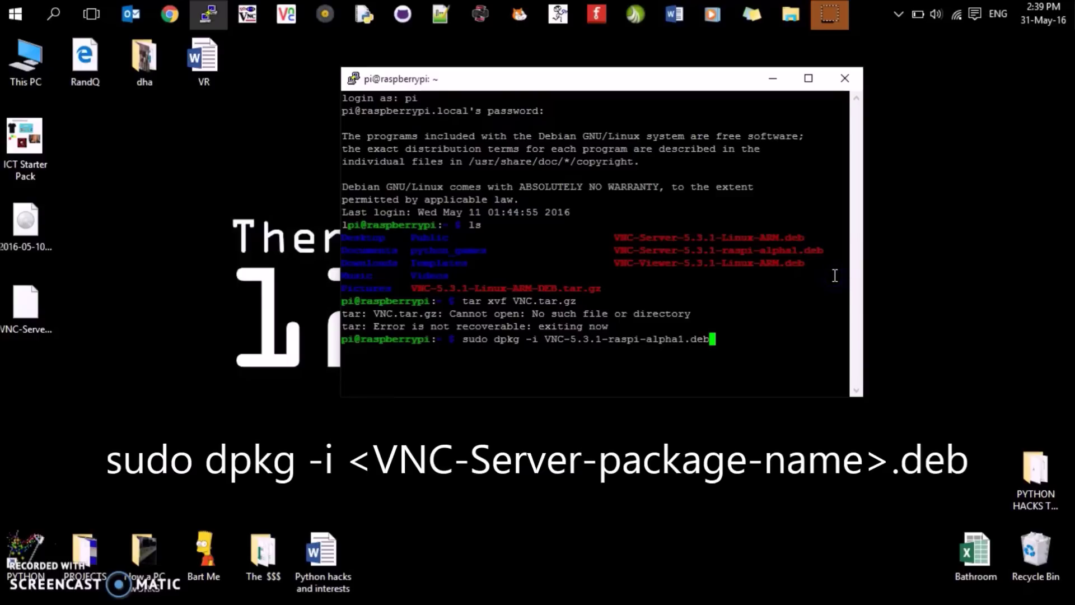
{"action": "left_click", "coordinate": [180, 14]}
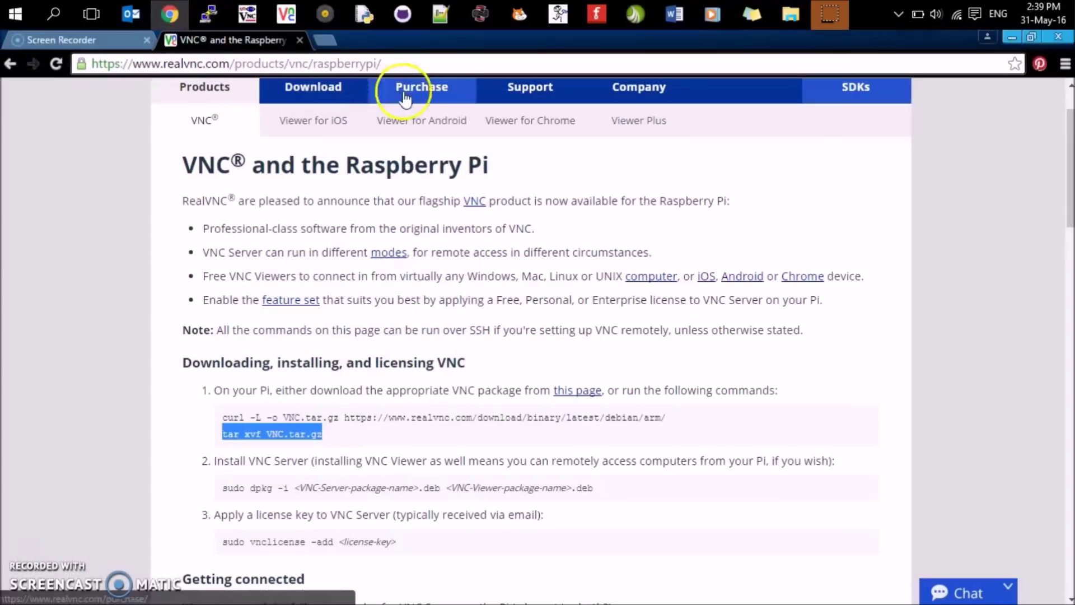
- Return to PuTTY and replace the dpkg command with sudo tar xvf VNC.tar.gz
{"action": "scroll", "coordinate": [463, 223], "scroll_direction": "up", "scroll_amount": 2}
{"action": "scroll", "coordinate": [476, 235], "scroll_direction": "down", "scroll_amount": 2}
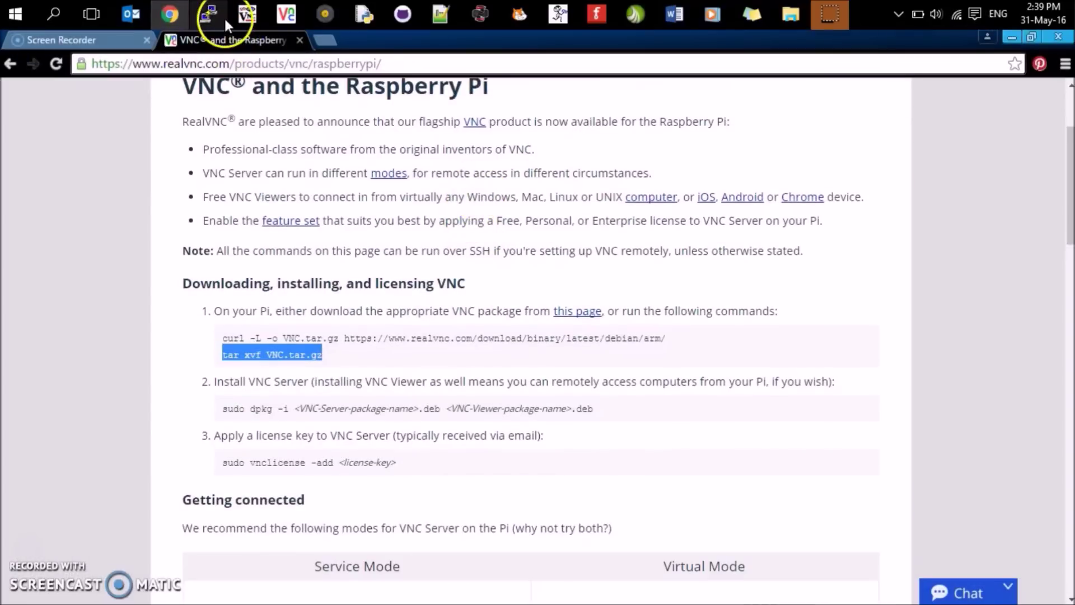
{"action": "mouse_move", "coordinate": [222, 15]}
{"action": "left_click", "coordinate": [233, 50]}
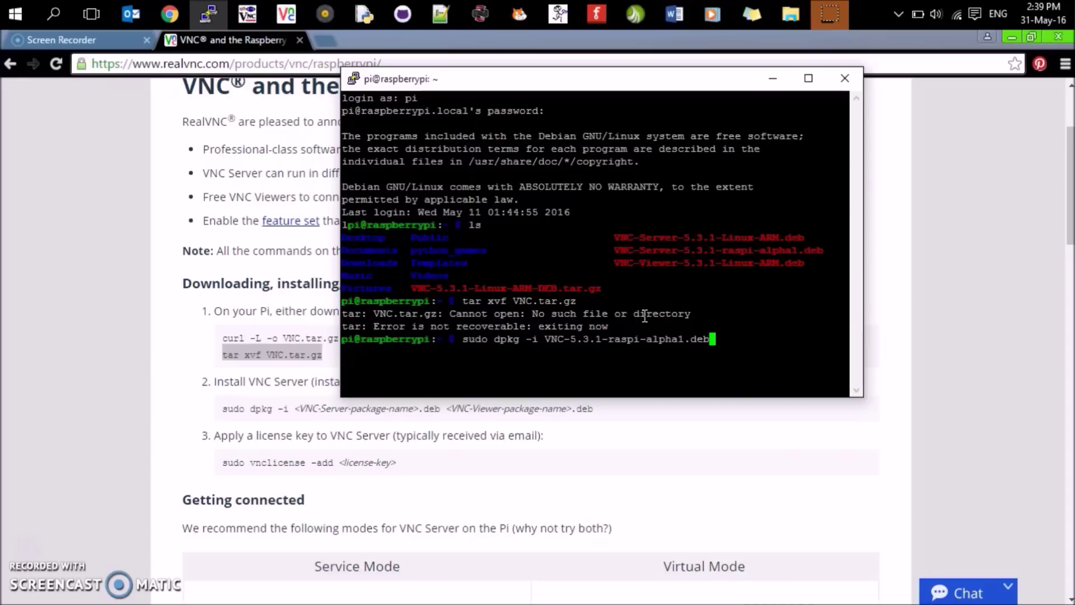
{"action": "key", "text": "BackSpace"}
{"action": "key", "text": "BackSpace"}
{"action": "key", "text": "BackSpace"}
{"action": "key", "text": "BackSpace"}
{"action": "key", "text": "BackSpace"}
{"action": "key", "text": "BackSpace"}
{"action": "key", "text": "BackSpace"}
{"action": "key", "text": "BackSpace"}
{"action": "key", "text": "BackSpace"}
{"action": "key", "text": "BackSpace"}
{"action": "key", "text": "BackSpace"}
{"action": "key", "text": "BackSpace"}
{"action": "key", "text": "BackSpace"}
{"action": "key", "text": "BackSpace"}
{"action": "key", "text": "BackSpace"}
{"action": "key", "text": "BackSpace"}
{"action": "key", "text": "BackSpace"}
{"action": "key", "text": "BackSpace"}
{"action": "key", "text": "BackSpace"}
{"action": "key", "text": "BackSpace"}
{"action": "type", "text": "su"}
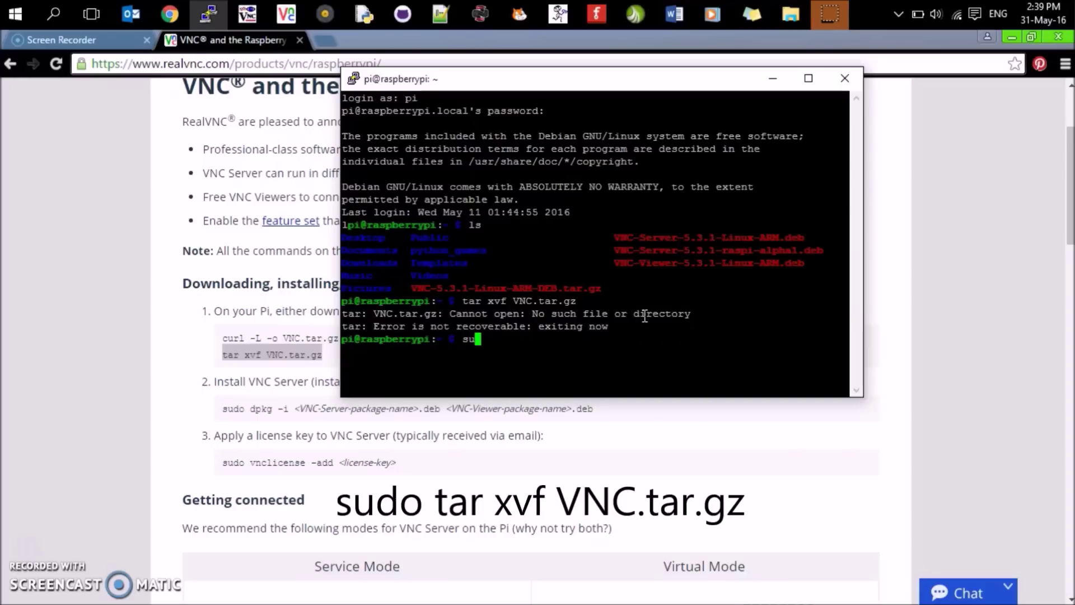
{"action": "type", "text": "do tar xvf VNC"}
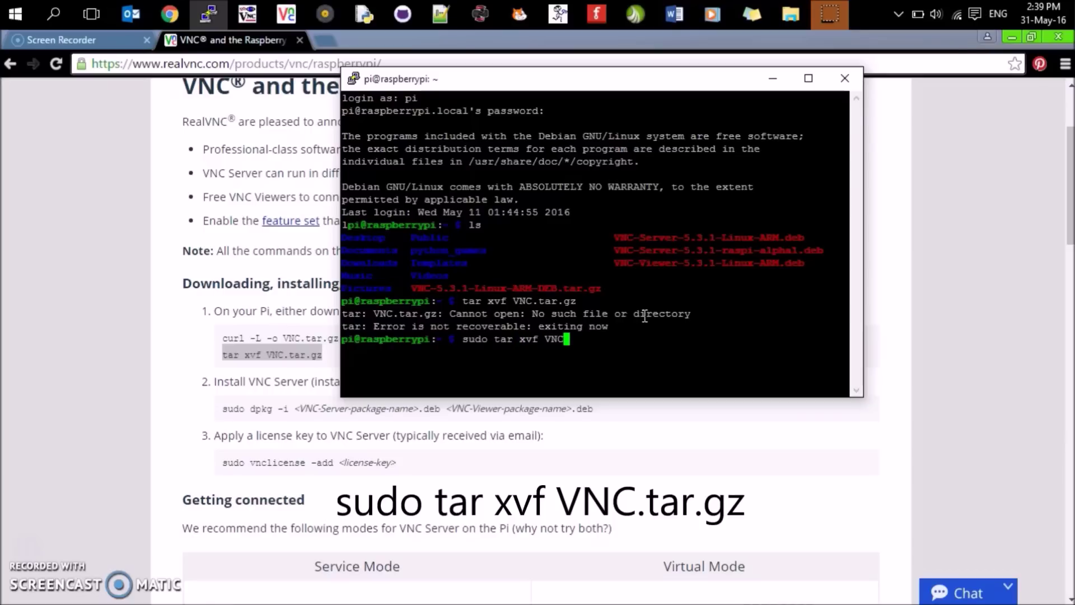
{"action": "type", "text": ".tar.gz"}
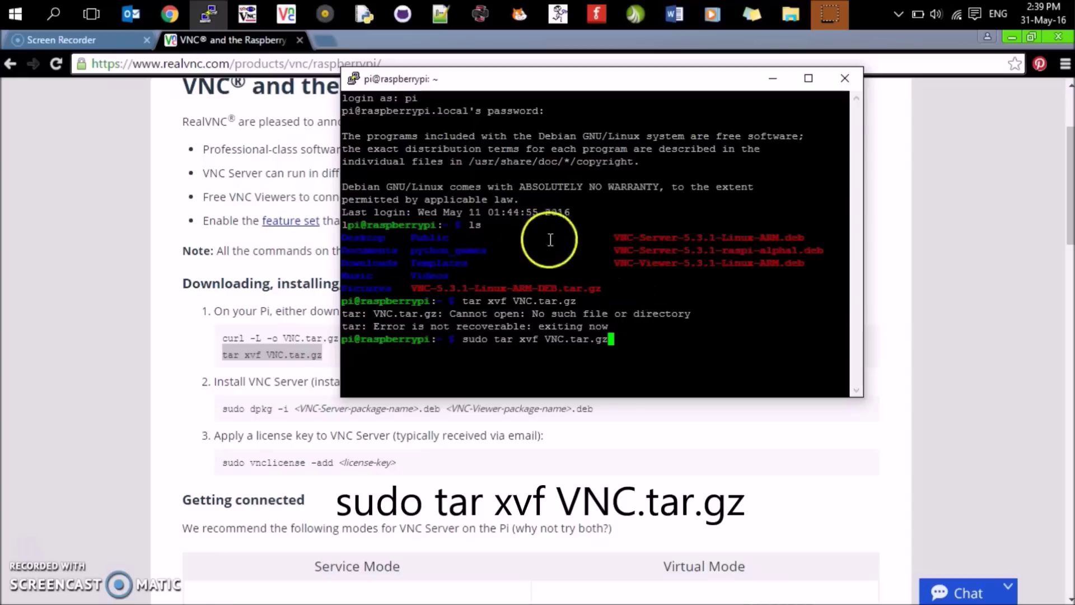
- Highlight the sudo tar command and the VNC package names, then erase the command
{"action": "left_click_drag", "start_coordinate": [457, 337], "coordinate": [620, 336]}
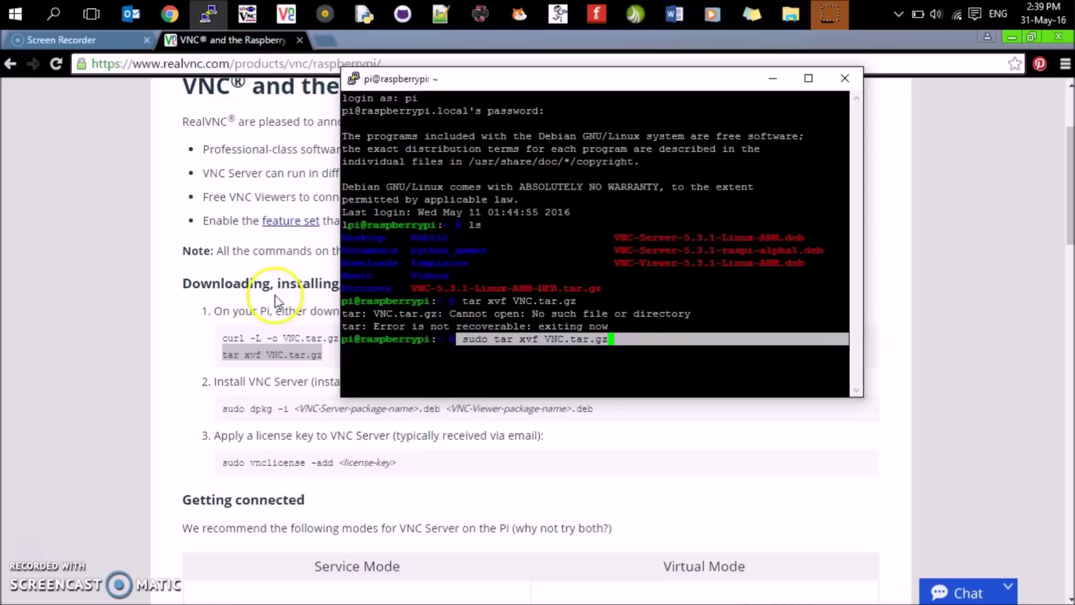
{"action": "left_click_drag", "start_coordinate": [412, 288], "coordinate": [620, 277]}
{"action": "left_click_drag", "start_coordinate": [621, 237], "coordinate": [775, 235]}
{"action": "left_click_drag", "start_coordinate": [667, 265], "coordinate": [777, 265]}
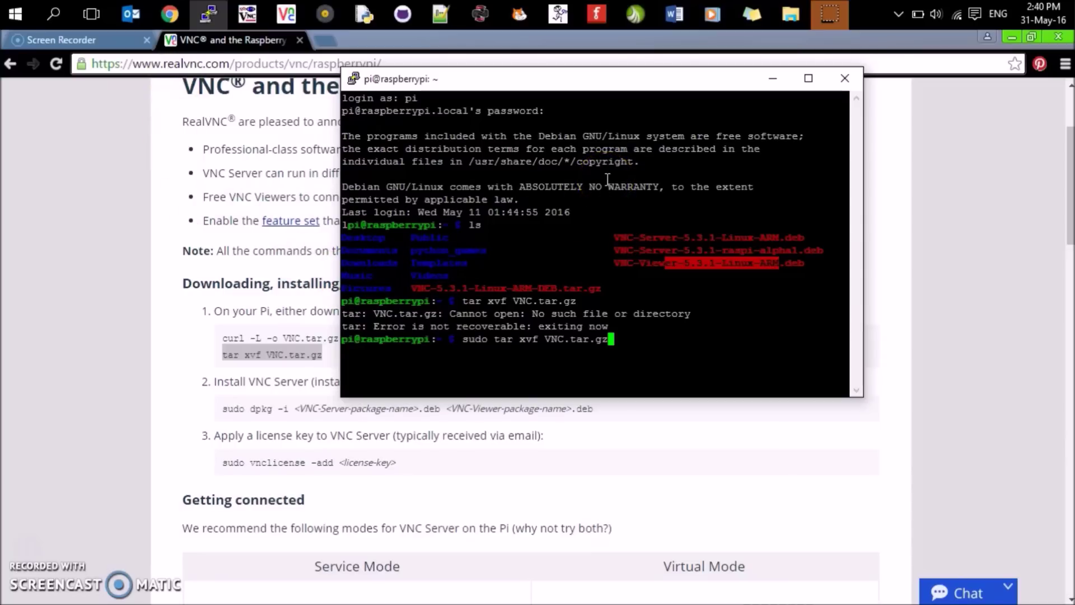
{"action": "key", "text": "BackSpace"}
{"action": "key", "text": "BackSpace"}
{"action": "key", "text": "BackSpace"}
{"action": "key", "text": "BackSpace"}
{"action": "key", "text": "BackSpace"}
{"action": "key", "text": "BackSpace"}
{"action": "key", "text": "BackSpace"}
{"action": "key", "text": "BackSpace"}
{"action": "key", "text": "BackSpace"}
{"action": "key", "text": "BackSpace"}
{"action": "key", "text": "BackSpace"}
{"action": "key", "text": "BackSpace"}
{"action": "key", "text": "BackSpace"}
{"action": "key", "text": "BackSpace"}
{"action": "key", "text": "BackSpace"}
{"action": "key", "text": "BackSpace"}
{"action": "key", "text": "BackSpace"}
{"action": "key", "text": "BackSpace"}
{"action": "key", "text": "BackSpace"}
{"action": "key", "text": "BackSpace"}
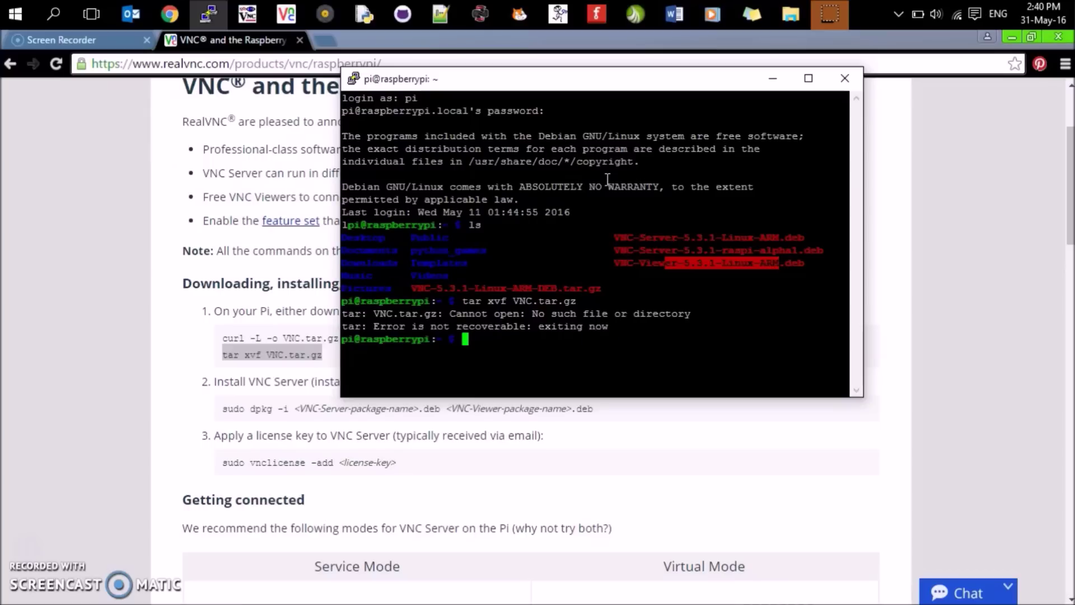
- Run sudo vncserver, fixing a typo, and copy the new desktop address 169.254.235.202:2
{"action": "type", "text": "udo "}
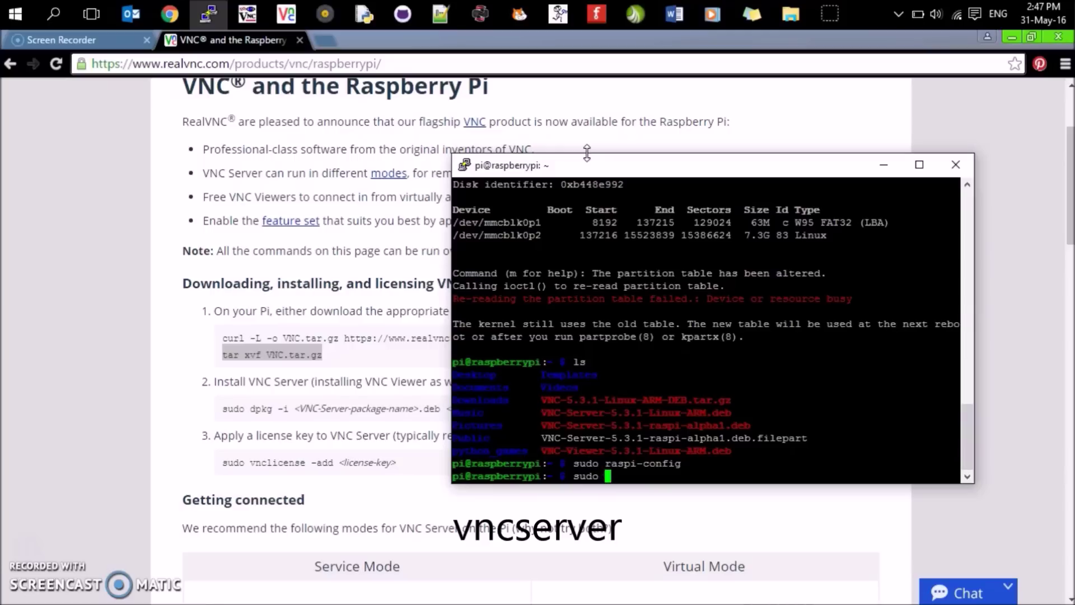
{"action": "type", "text": "vnc"}
{"action": "type", "text": "erver"}
{"action": "key", "text": "BackSpace"}
{"action": "key", "text": "BackSpace"}
{"action": "key", "text": "BackSpace"}
{"action": "key", "text": "BackSpace"}
{"action": "key", "text": "BackSpace"}
{"action": "key", "text": "BackSpace"}
{"action": "type", "text": "cserver"}
{"action": "key", "text": "Return"}
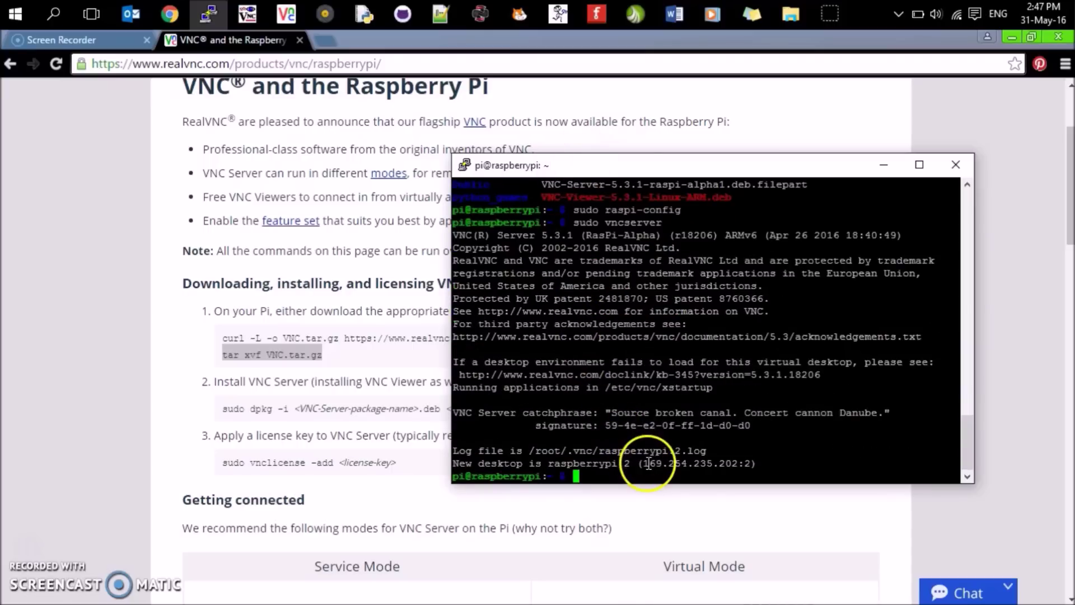
{"action": "left_click_drag", "start_coordinate": [638, 463], "coordinate": [747, 461]}
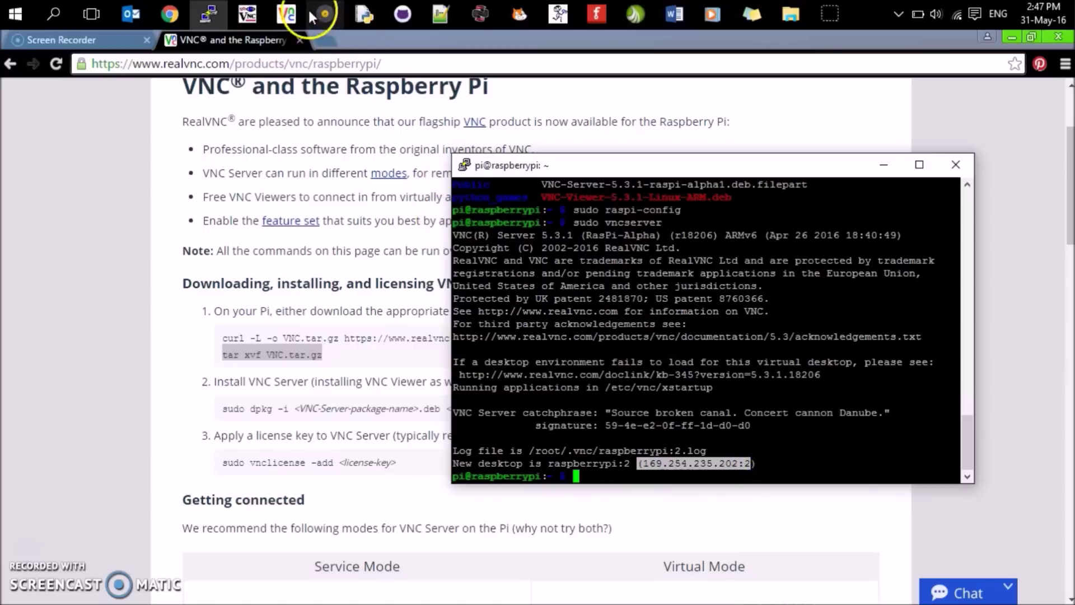
- Connect VNC Viewer to the Pi, accept the unencrypted warning, and log in with the password
{"action": "left_click", "coordinate": [293, 8]}
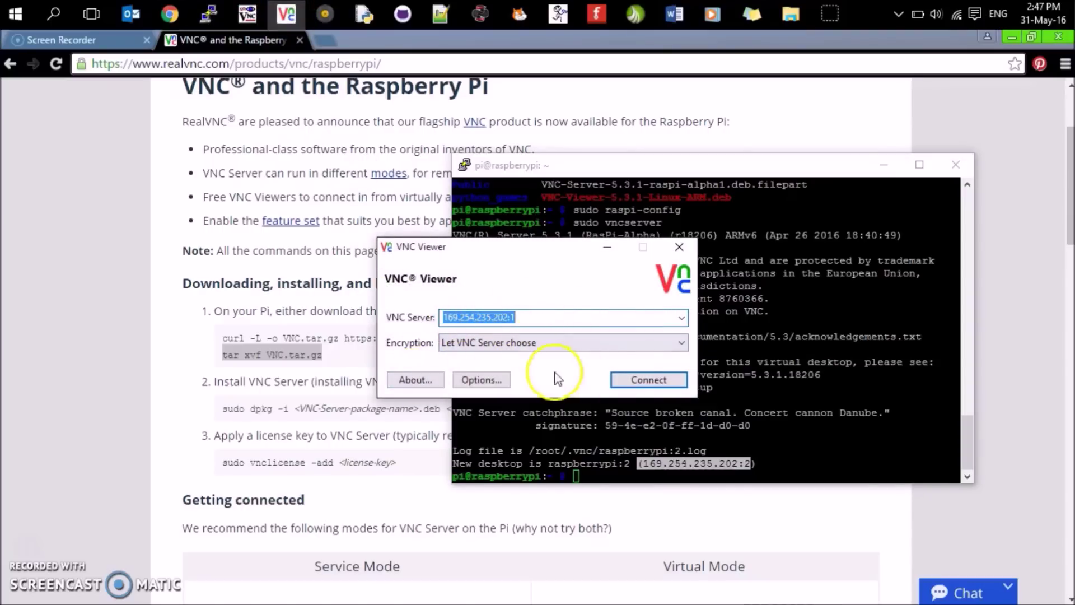
{"action": "left_click", "coordinate": [633, 382]}
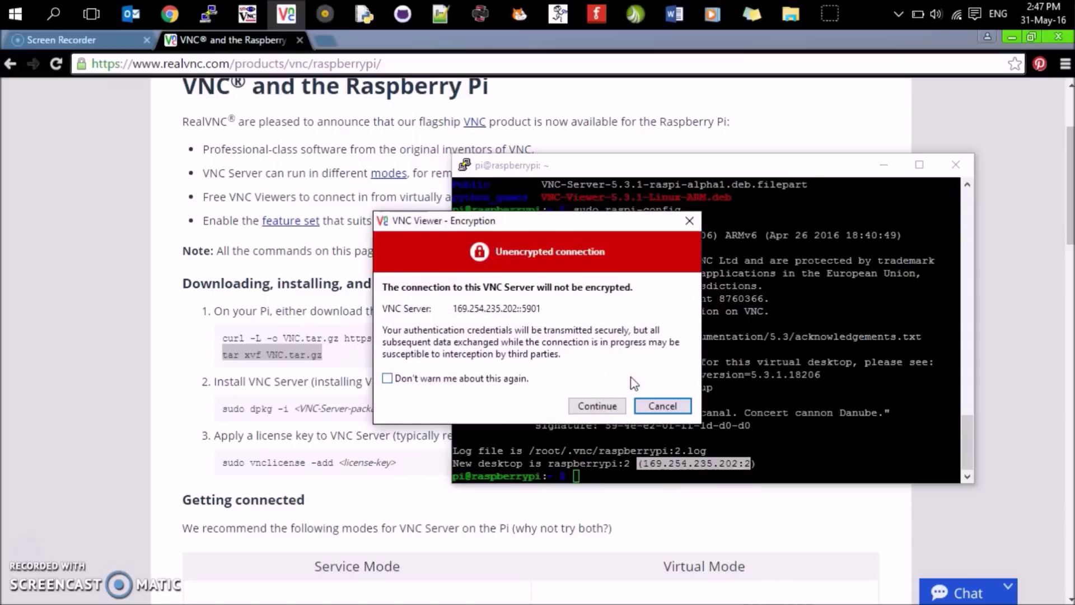
{"action": "left_click", "coordinate": [596, 405]}
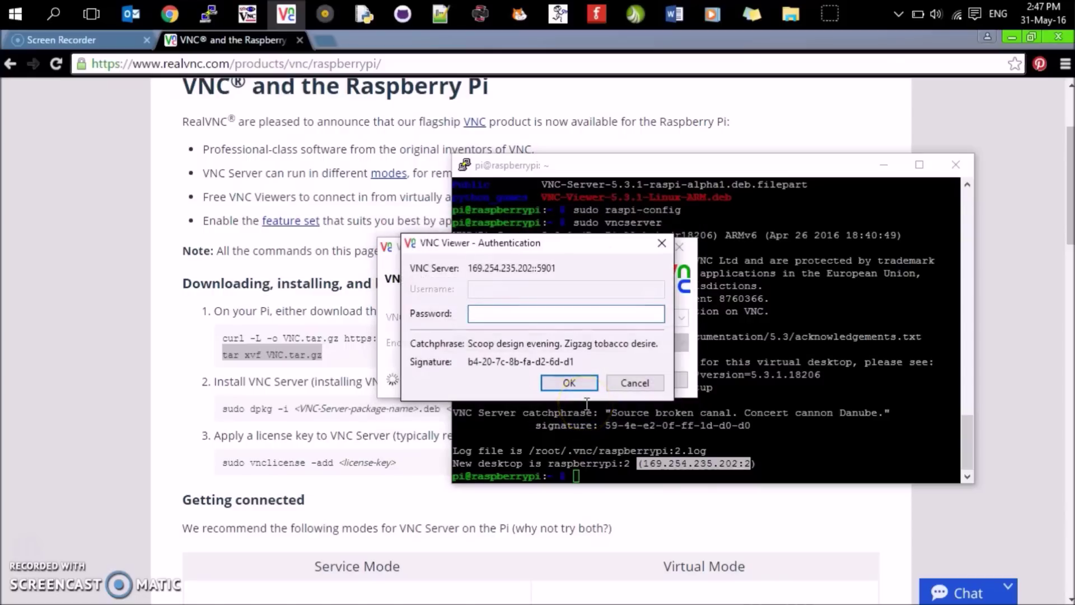
{"action": "type", "text": "raspberry"}
{"action": "key", "text": "Return"}
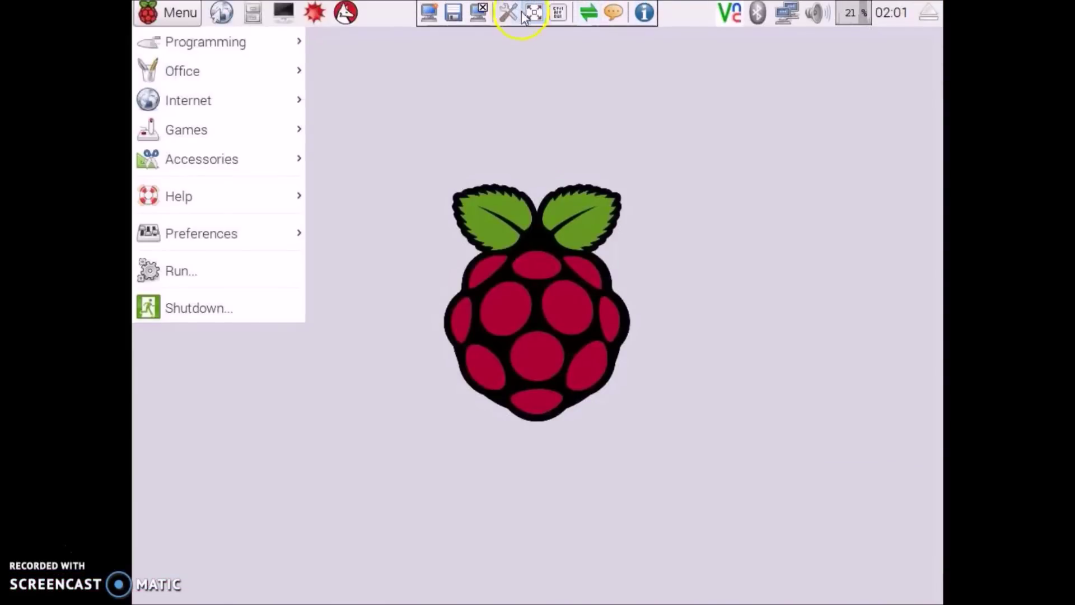
- Exit full screen, reposition the viewer window, and begin typing sudo raspi in PuTTY
{"action": "left_click", "coordinate": [532, 12]}
{"action": "left_click_drag", "start_coordinate": [384, 43], "coordinate": [349, 101]}
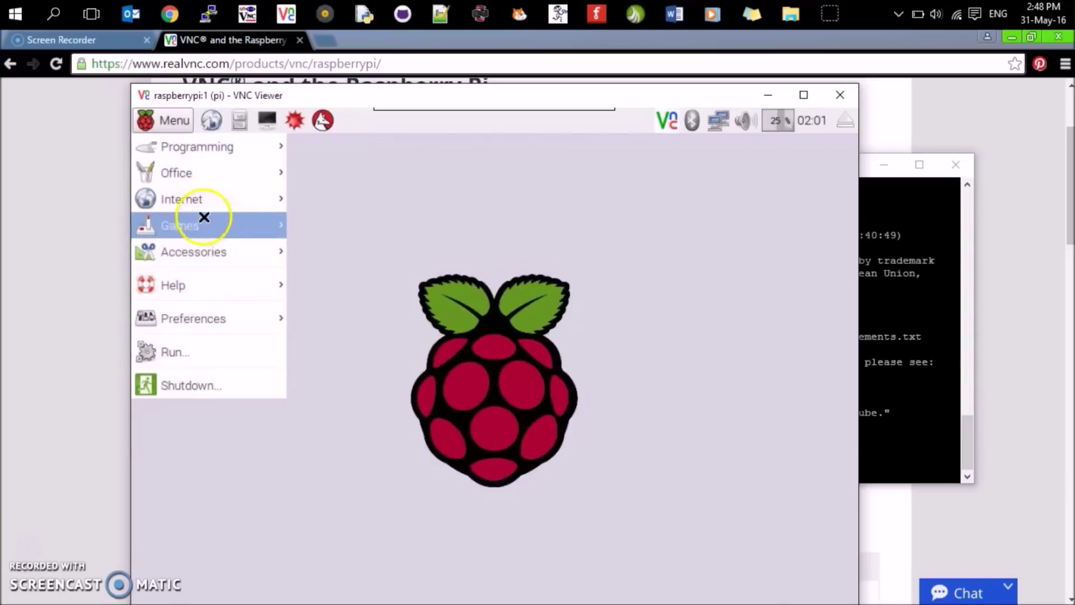
{"action": "mouse_move", "coordinate": [209, 150]}
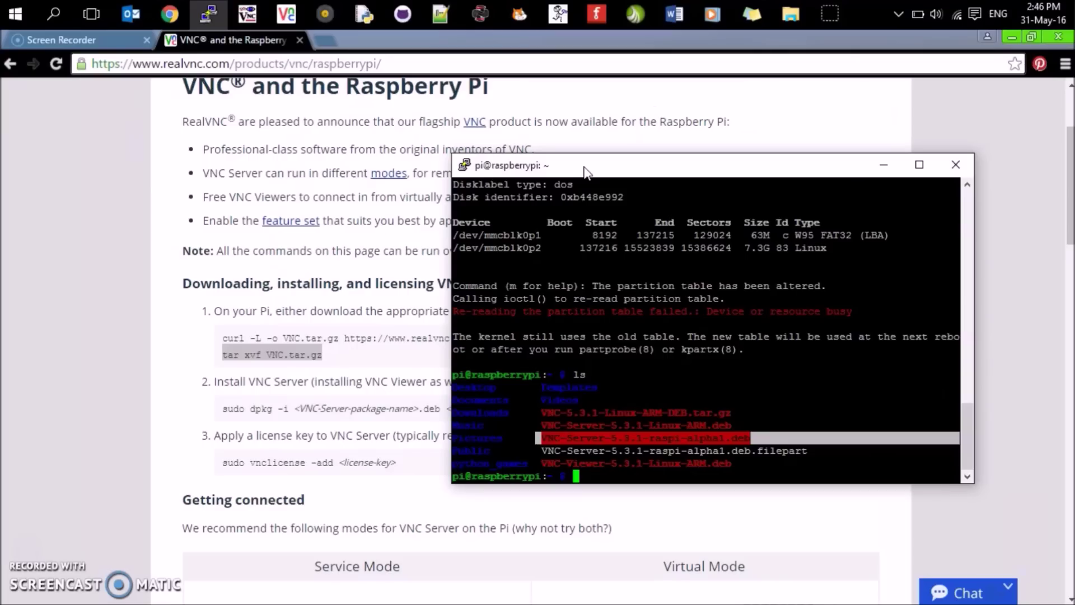
{"action": "type", "text": "sudo raspi"}
- Launch sudo raspi-config and highlight B4 Desktop Autologin under 3 Boot Options
{"action": "type", "text": "-config"}
{"action": "key", "text": "Return"}
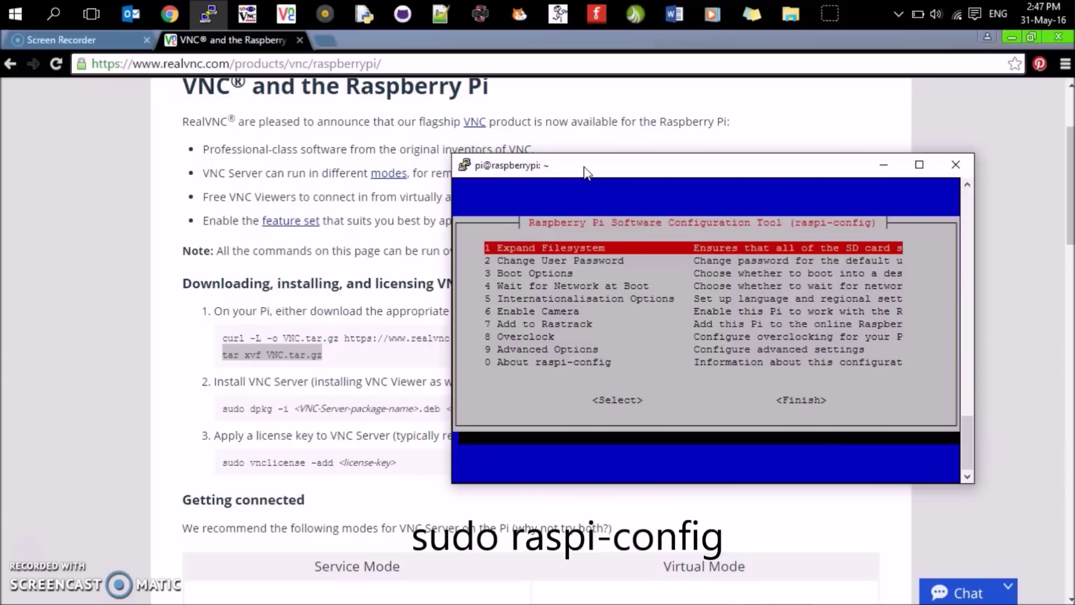
{"action": "key", "text": "Down"}
{"action": "key", "text": "Down"}
{"action": "key", "text": "Return"}
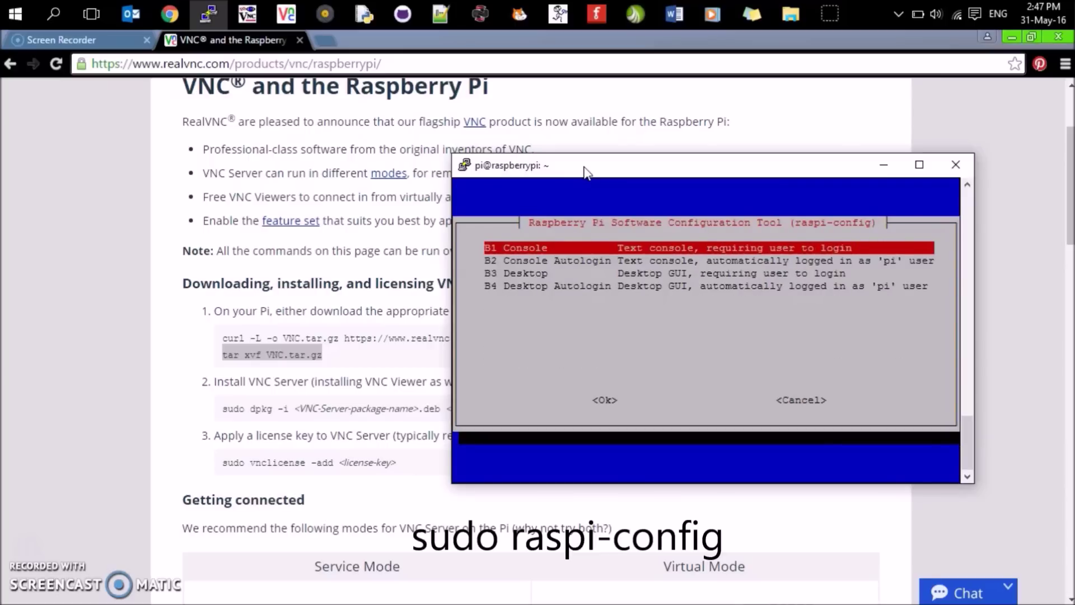
{"action": "key", "text": "Down"}
{"action": "key", "text": "Down"}
{"action": "key", "text": "Down"}
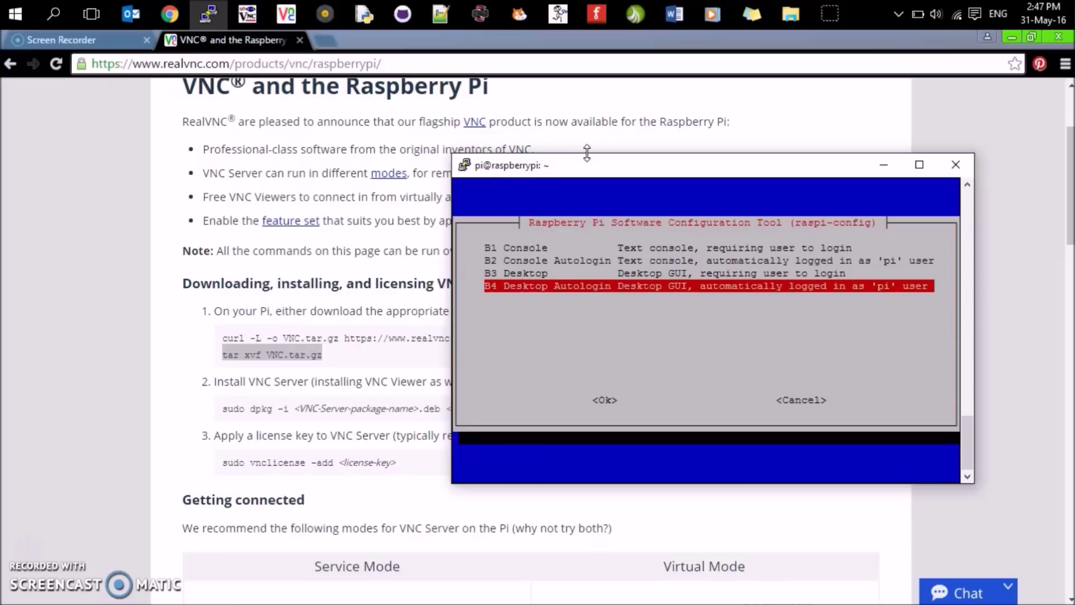
- Cancel out of Boot Options unchanged and exit raspi-config
{"action": "key", "text": "Tab"}
{"action": "key", "text": "Tab"}
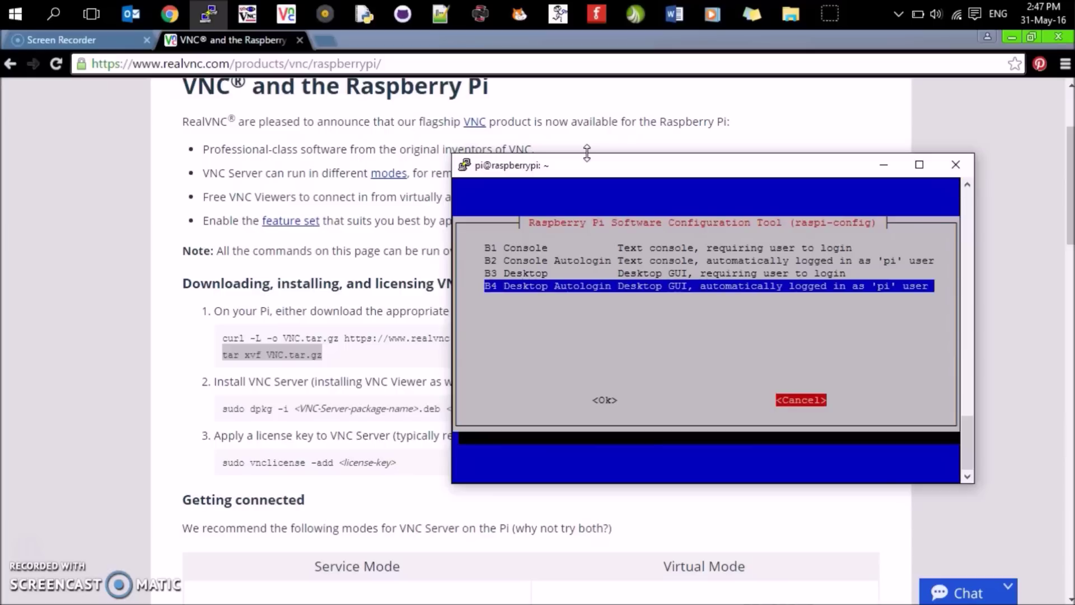
{"action": "key", "text": "Return"}
{"action": "key", "text": "Tab"}
{"action": "key", "text": "Tab"}
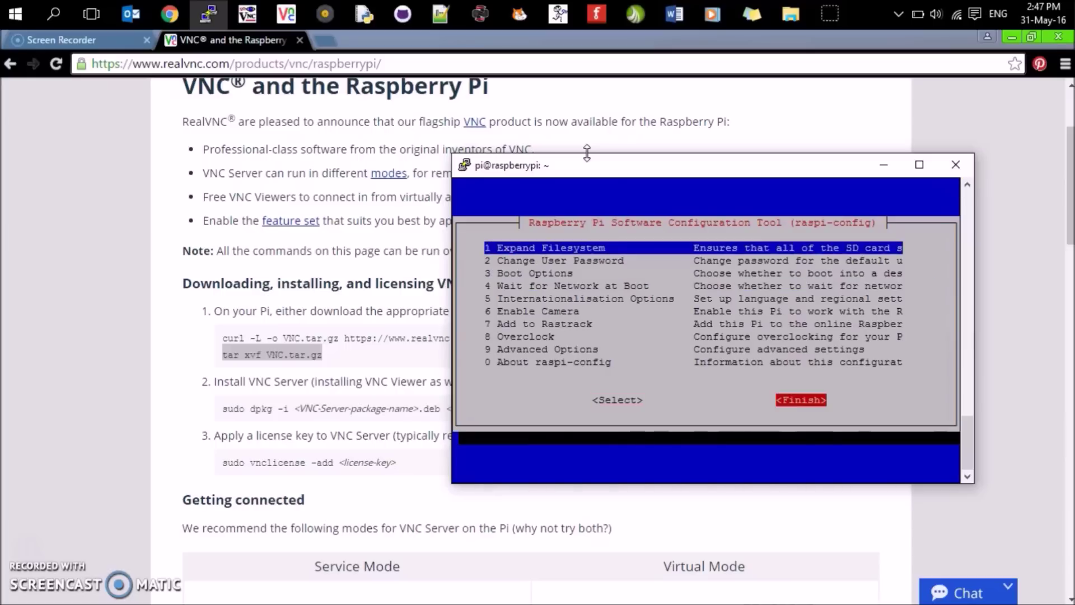
{"action": "key", "text": "Return"}
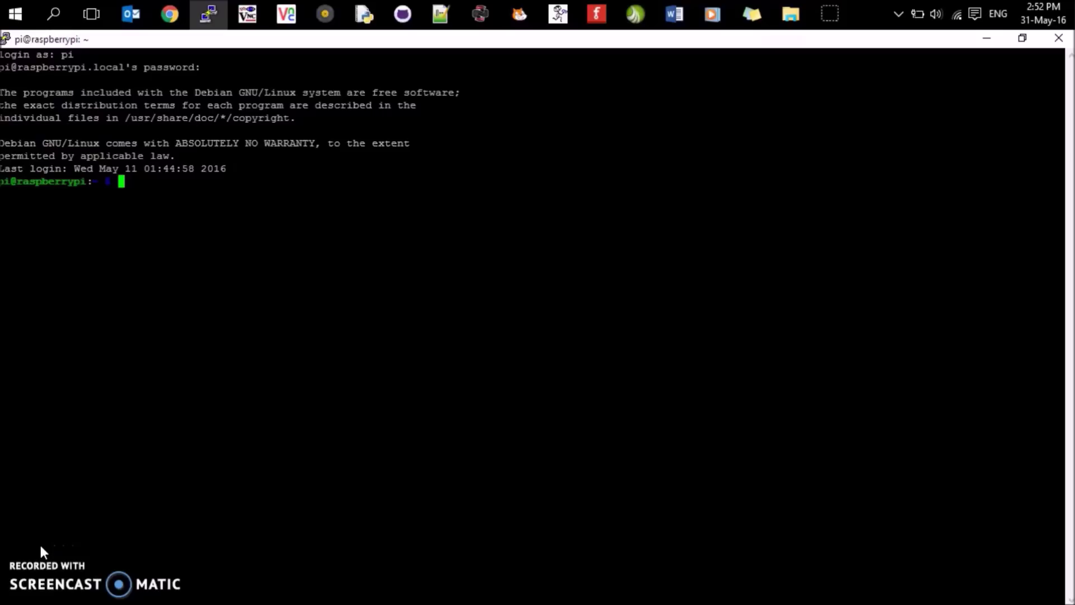
- Focus the new PuTTY session and paste the copied vnclicense command at the prompt
{"action": "left_click", "coordinate": [221, 39]}
{"action": "right_click", "coordinate": [236, 120]}
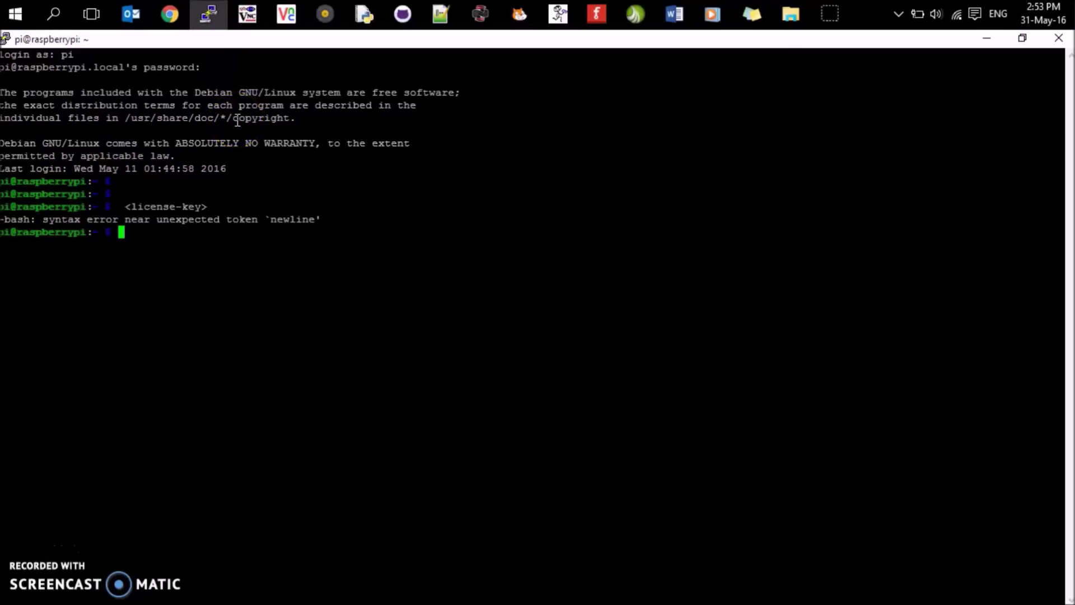
- Paste sudo vnclicense -add <license-key>, select the placeholder, then erase the whole command
{"action": "right_click", "coordinate": [120, 231]}
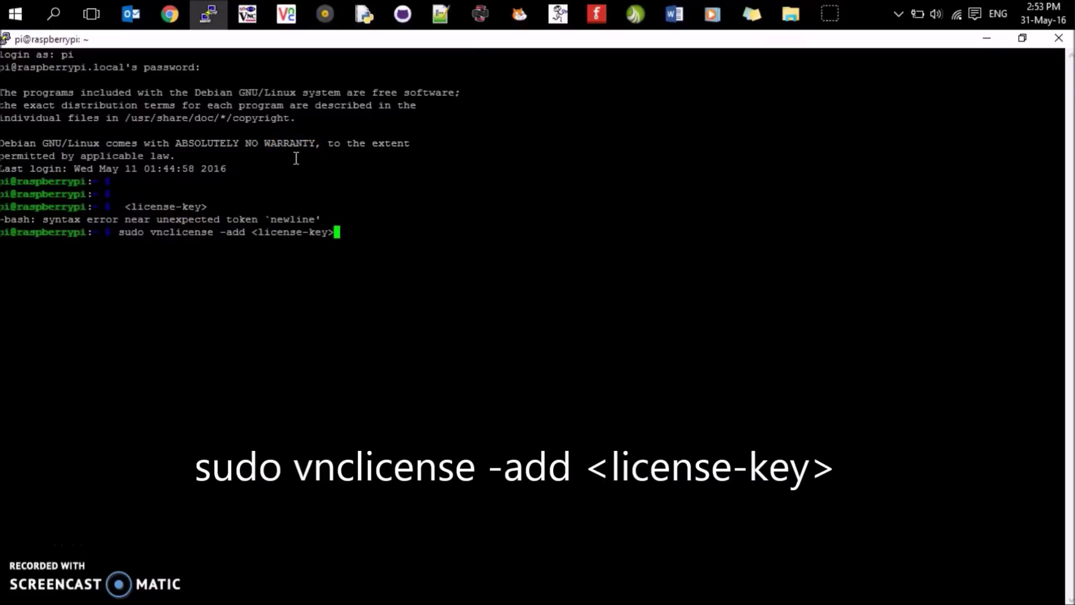
{"action": "left_click", "coordinate": [295, 209]}
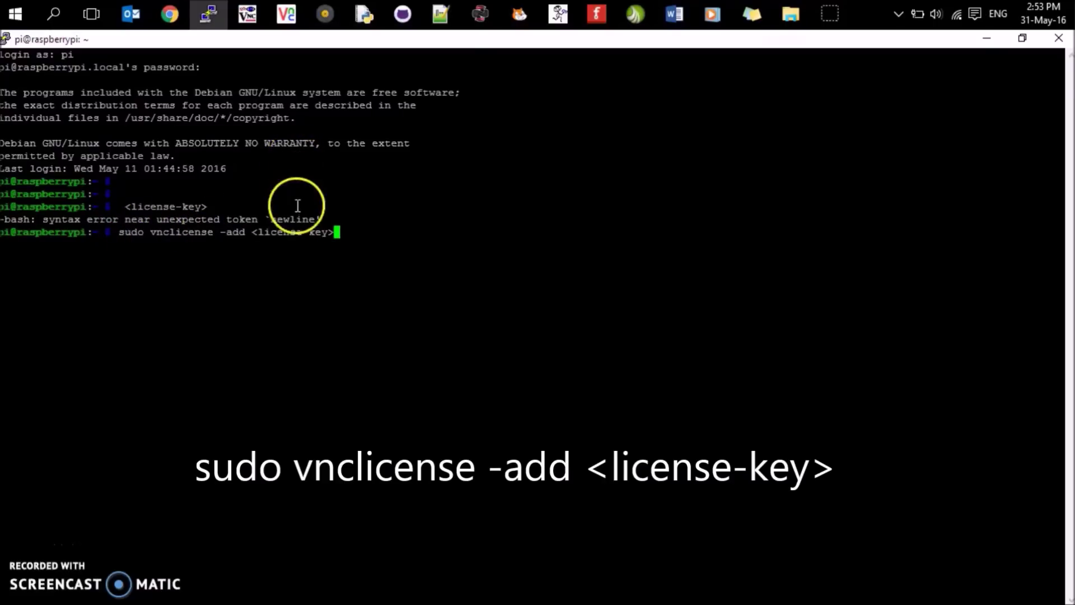
{"action": "left_click", "coordinate": [251, 234]}
{"action": "left_click_drag", "start_coordinate": [251, 234], "coordinate": [349, 231]}
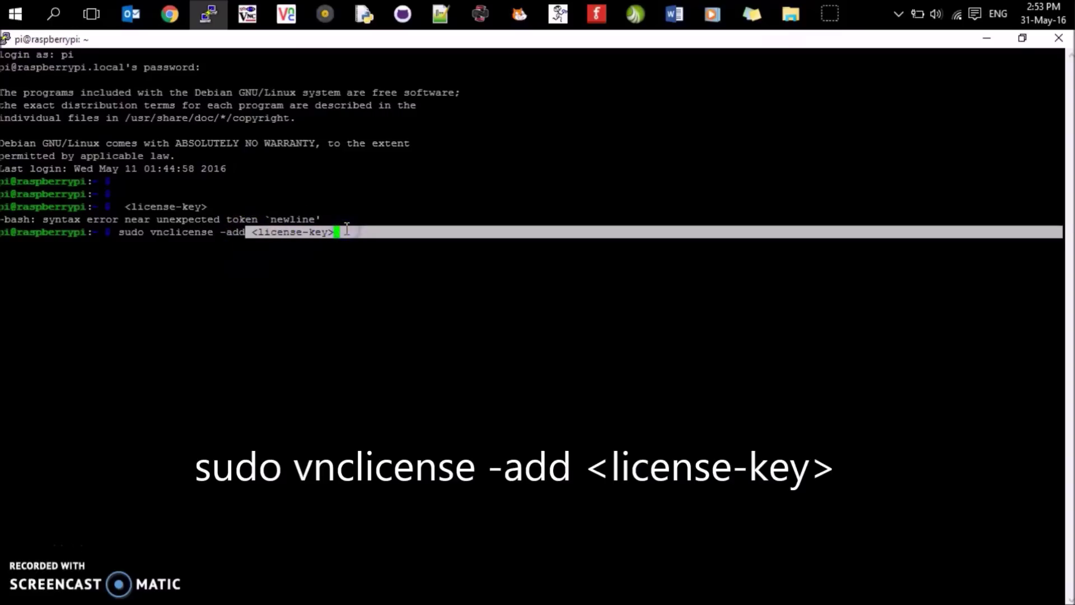
{"action": "key", "text": "BackSpace"}
{"action": "key", "text": "BackSpace"}
{"action": "key", "text": "BackSpace"}
{"action": "key", "text": "BackSpace"}
{"action": "key", "text": "BackSpace"}
{"action": "key", "text": "BackSpace"}
{"action": "key", "text": "BackSpace"}
{"action": "key", "text": "BackSpace"}
{"action": "key", "text": "BackSpace"}
{"action": "key", "text": "BackSpace"}
{"action": "key", "text": "BackSpace"}
{"action": "key", "text": "BackSpace"}
{"action": "key", "text": "BackSpace"}
{"action": "key", "text": "BackSpace"}
{"action": "key", "text": "BackSpace"}
{"action": "key", "text": "BackSpace"}
{"action": "key", "text": "BackSpace"}
{"action": "key", "text": "BackSpace"}
{"action": "key", "text": "BackSpace"}
{"action": "key", "text": "BackSpace"}
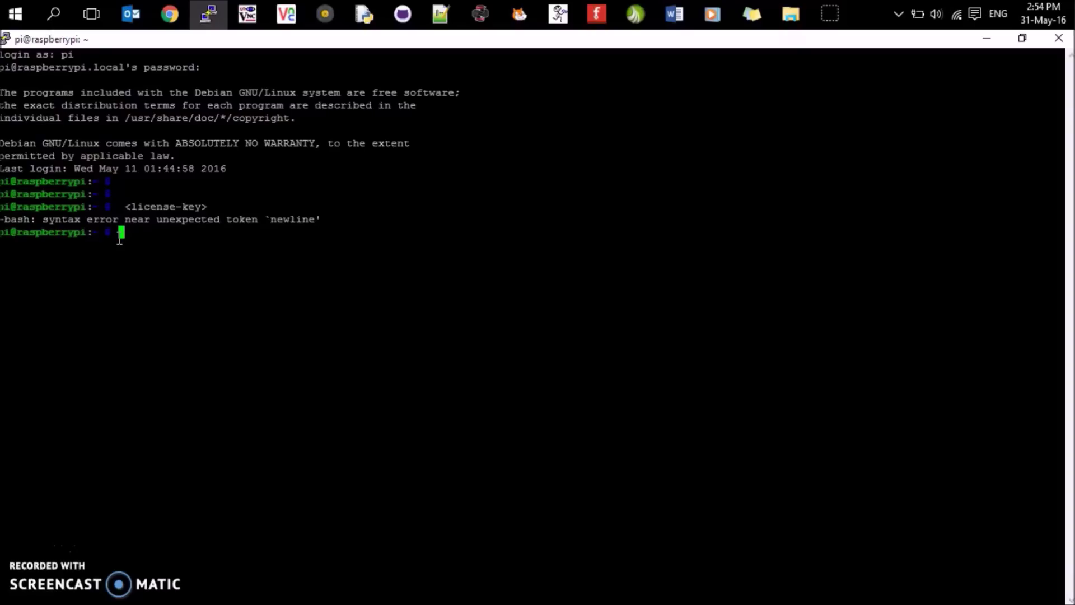
{"action": "right_click", "coordinate": [119, 239]}
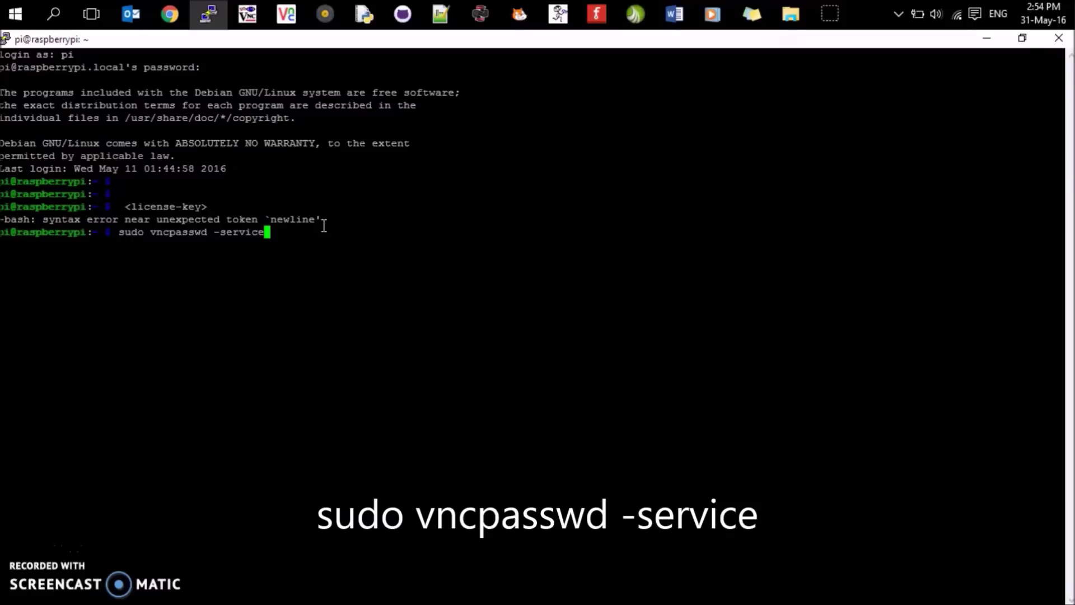
{"action": "key", "text": "ctrl+u"}
{"action": "left_click", "coordinate": [159, 216]}
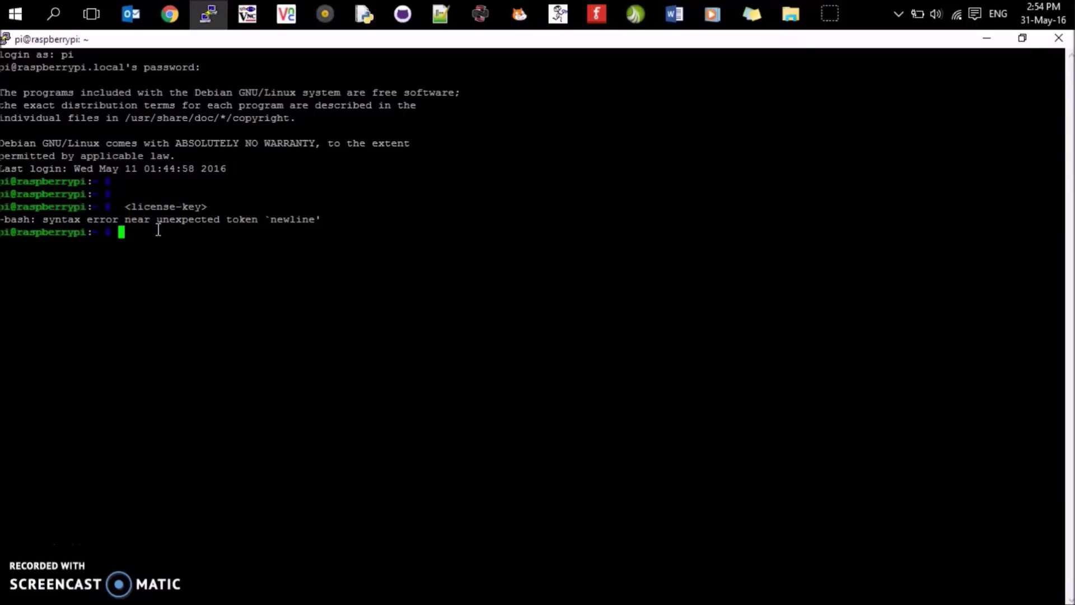
{"action": "left_click", "coordinate": [133, 231]}
{"action": "right_click", "coordinate": [121, 231]}
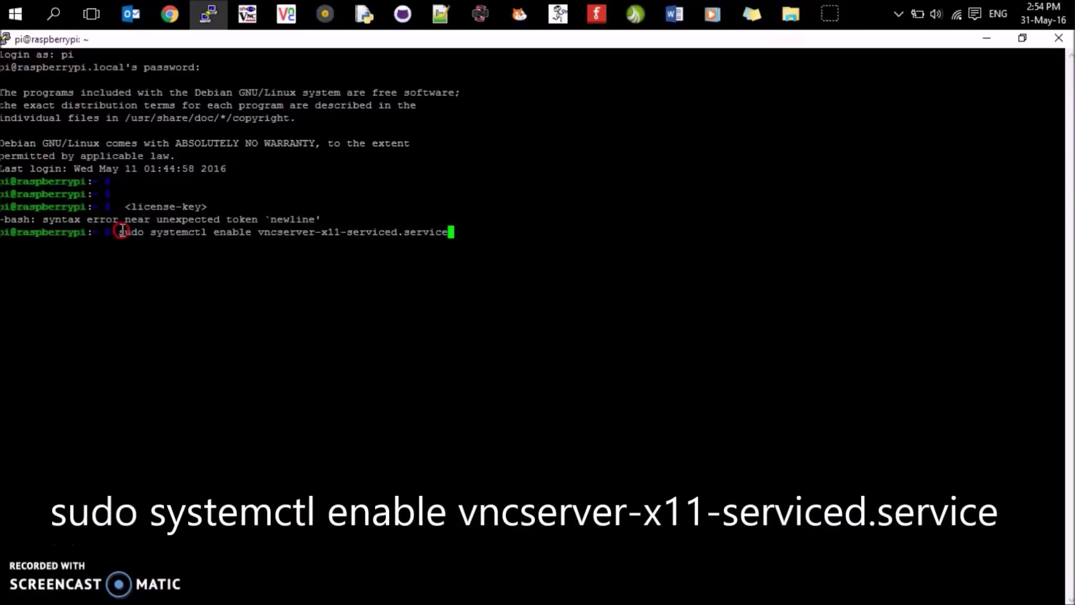
{"action": "left_click_drag", "start_coordinate": [119, 231], "coordinate": [139, 230]}
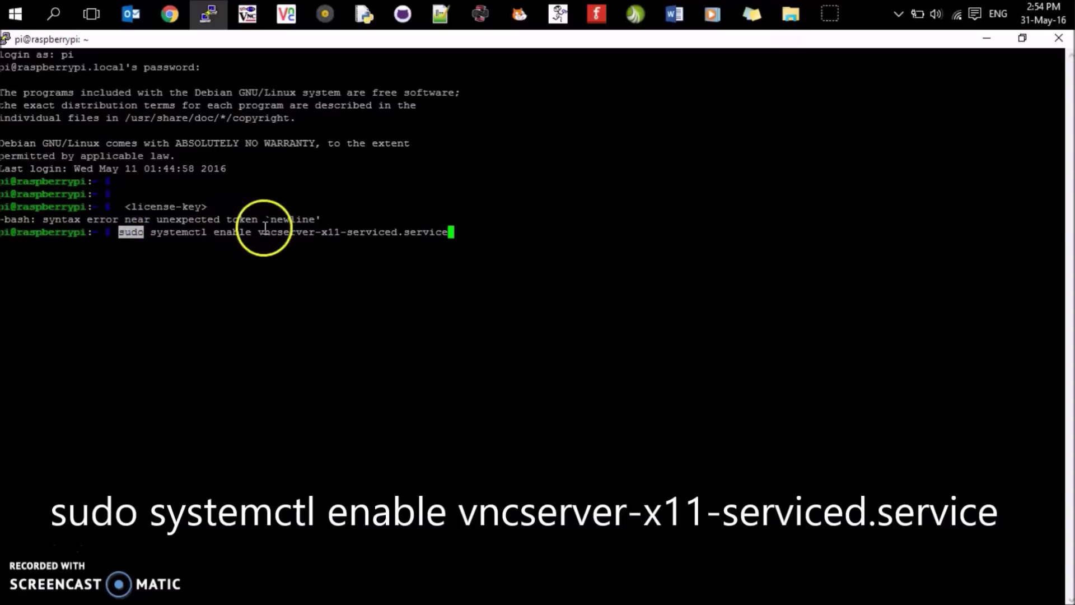
{"action": "left_click_drag", "start_coordinate": [312, 234], "coordinate": [347, 234]}
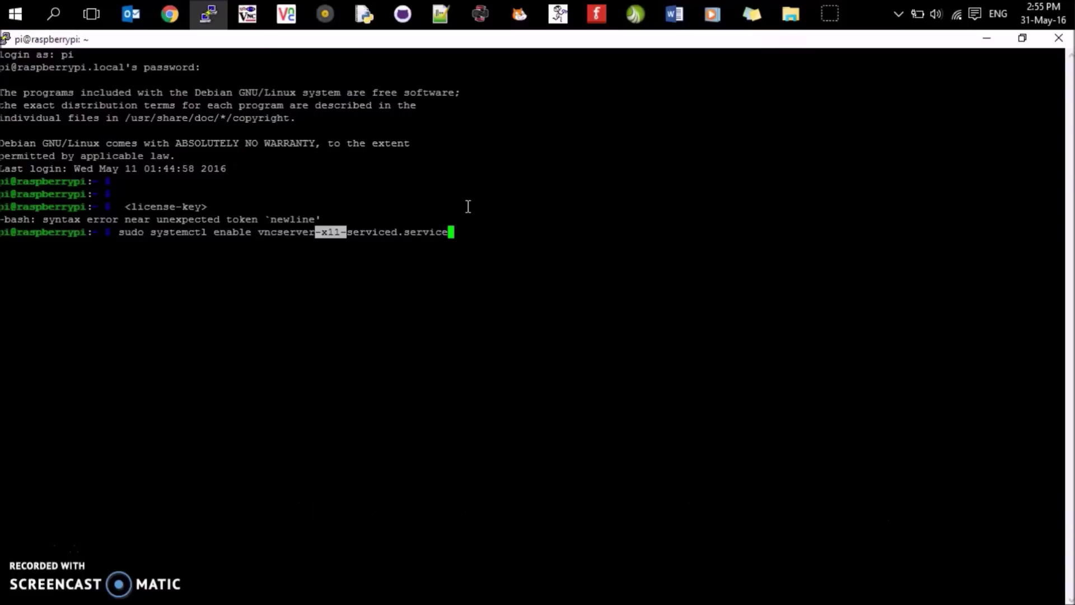
{"action": "key", "text": "BackSpace"}
{"action": "key", "text": "BackSpace"}
{"action": "key", "text": "BackSpace"}
{"action": "key", "text": "BackSpace"}
{"action": "key", "text": "BackSpace"}
{"action": "key", "text": "BackSpace"}
{"action": "key", "text": "BackSpace"}
{"action": "key", "text": "BackSpace"}
{"action": "key", "text": "BackSpace"}
{"action": "key", "text": "BackSpace"}
{"action": "key", "text": "BackSpace"}
{"action": "key", "text": "BackSpace"}
{"action": "key", "text": "BackSpace"}
{"action": "key", "text": "BackSpace"}
{"action": "key", "text": "BackSpace"}
{"action": "key", "text": "BackSpace"}
{"action": "key", "text": "BackSpace"}
{"action": "key", "text": "BackSpace"}
{"action": "key", "text": "BackSpace"}
{"action": "key", "text": "BackSpace"}
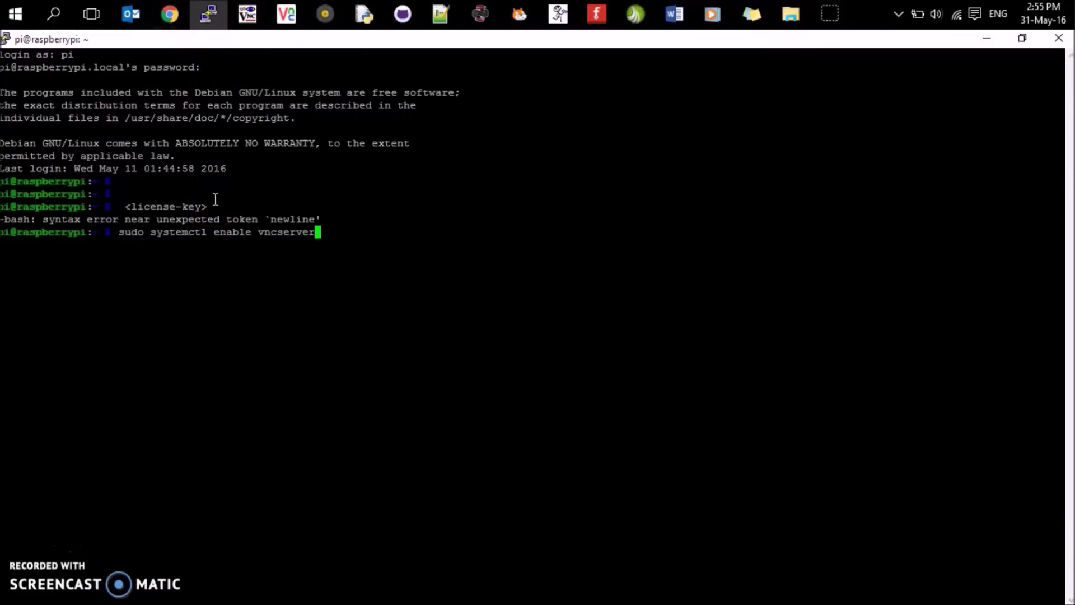
{"action": "key", "text": "BackSpace"}
{"action": "key", "text": "BackSpace"}
{"action": "key", "text": "BackSpace"}
{"action": "key", "text": "BackSpace"}
{"action": "key", "text": "BackSpace"}
{"action": "key", "text": "BackSpace"}
{"action": "key", "text": "BackSpace"}
{"action": "key", "text": "BackSpace"}
{"action": "key", "text": "BackSpace"}
{"action": "key", "text": "BackSpace"}
{"action": "key", "text": "BackSpace"}
{"action": "key", "text": "BackSpace"}
{"action": "key", "text": "BackSpace"}
{"action": "key", "text": "BackSpace"}
{"action": "key", "text": "BackSpace"}
{"action": "key", "text": "BackSpace"}
{"action": "key", "text": "BackSpace"}
{"action": "key", "text": "BackSpace"}
{"action": "key", "text": "BackSpace"}
{"action": "key", "text": "BackSpace"}
{"action": "left_click", "coordinate": [221, 190]}
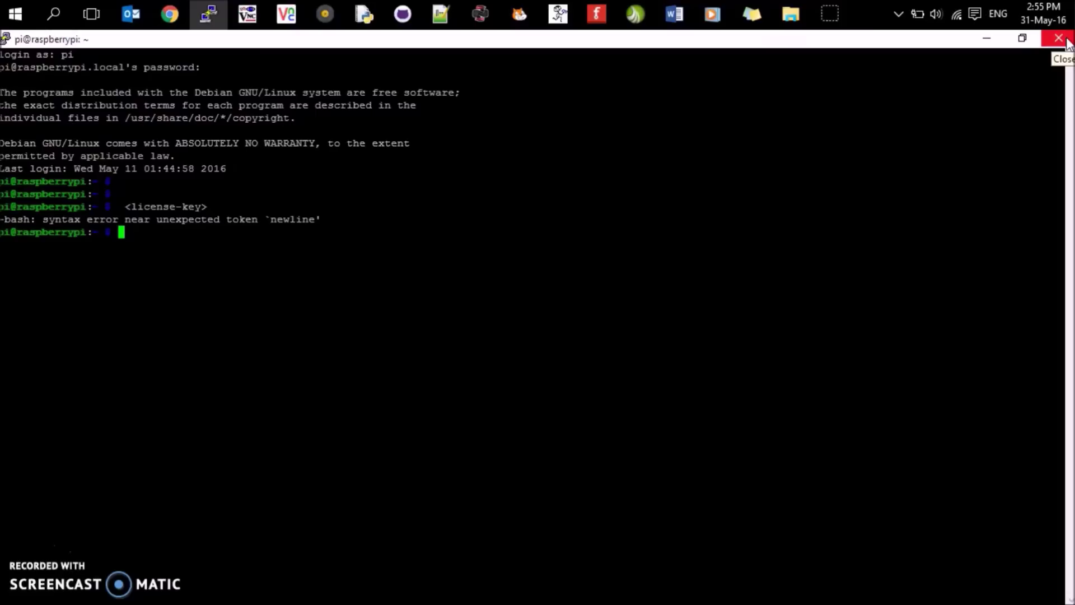
- Close the PuTTY session and open VNC Viewer's Options on the Expert tab
{"action": "left_click", "coordinate": [1058, 38]}
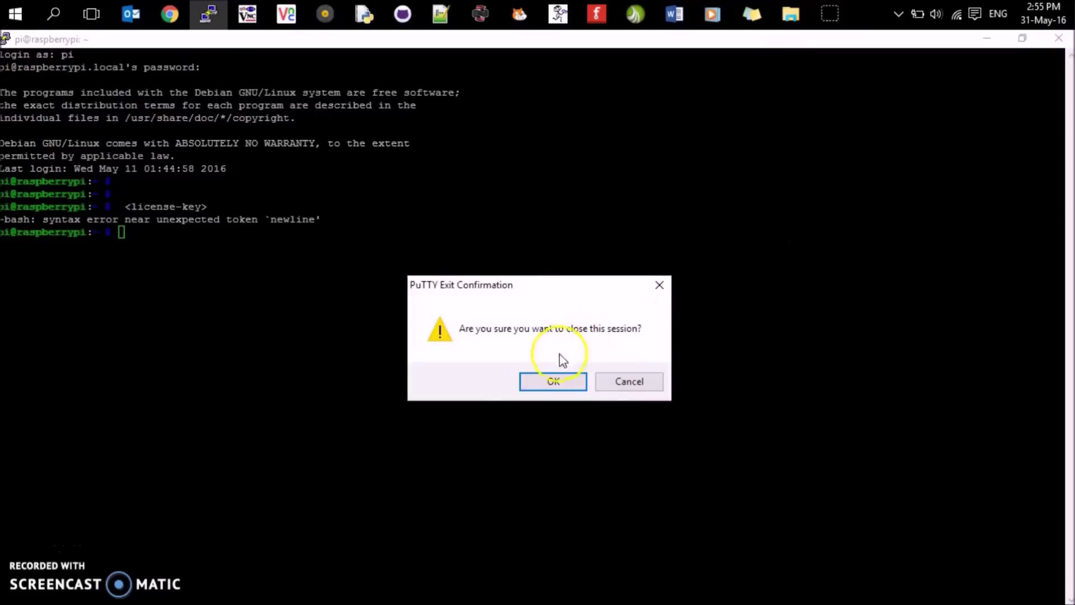
{"action": "left_click", "coordinate": [552, 378]}
{"action": "left_click", "coordinate": [288, 14]}
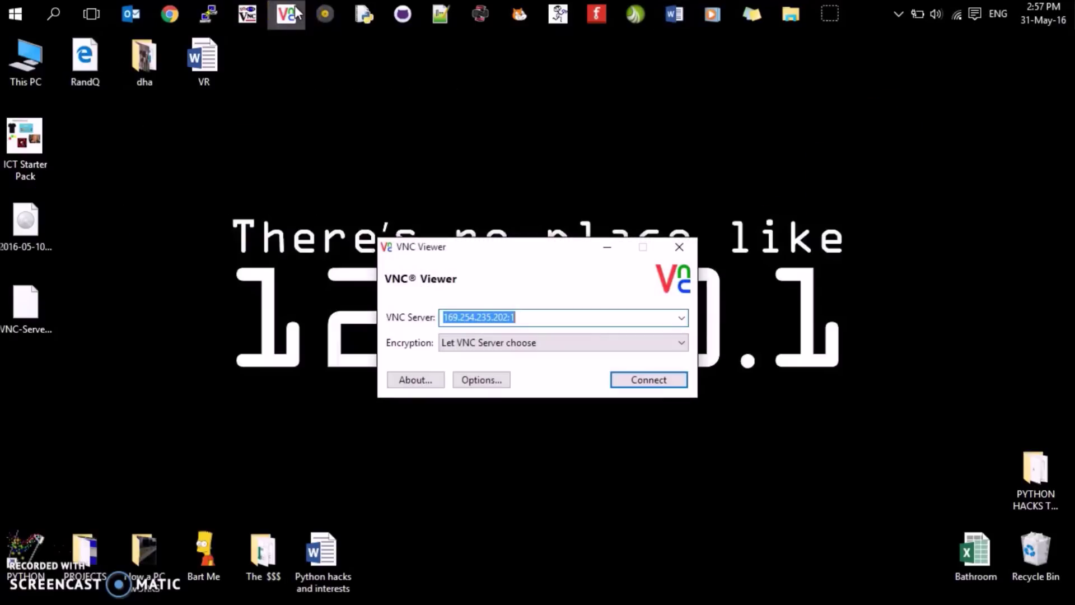
{"action": "left_click", "coordinate": [479, 380]}
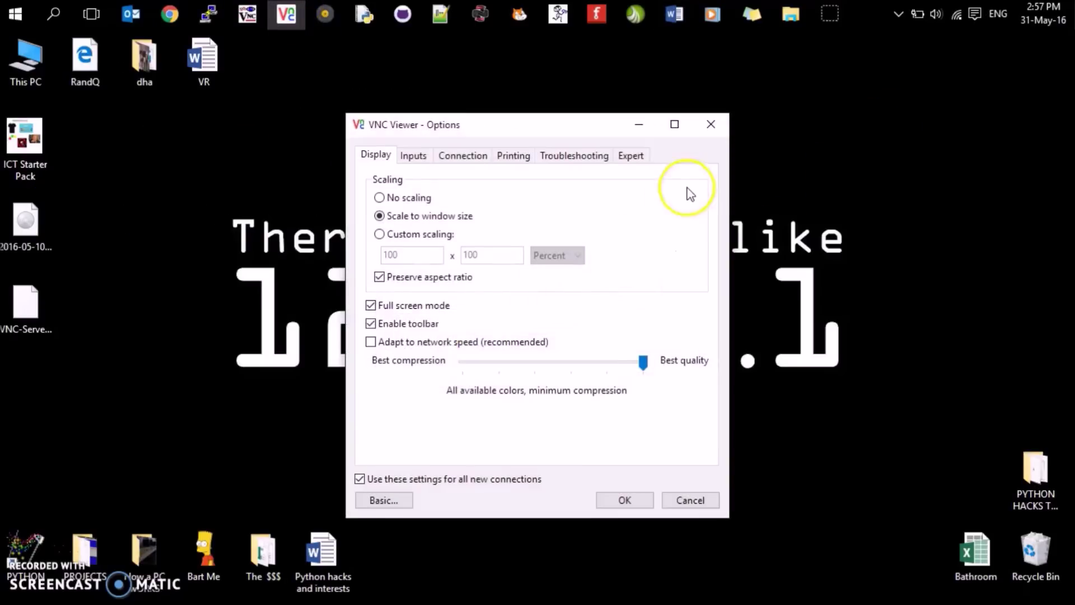
{"action": "left_click", "coordinate": [632, 157]}
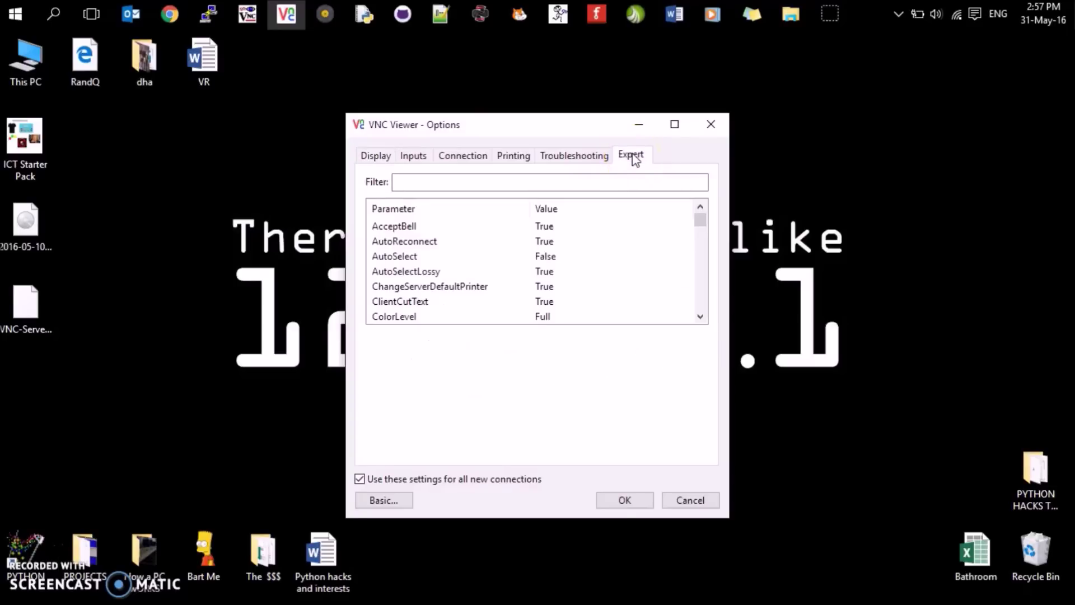
- Filter the expert list for PreferredEncoding and set it to JPEG
{"action": "left_click", "coordinate": [483, 182]}
{"action": "type", "text": "p"}
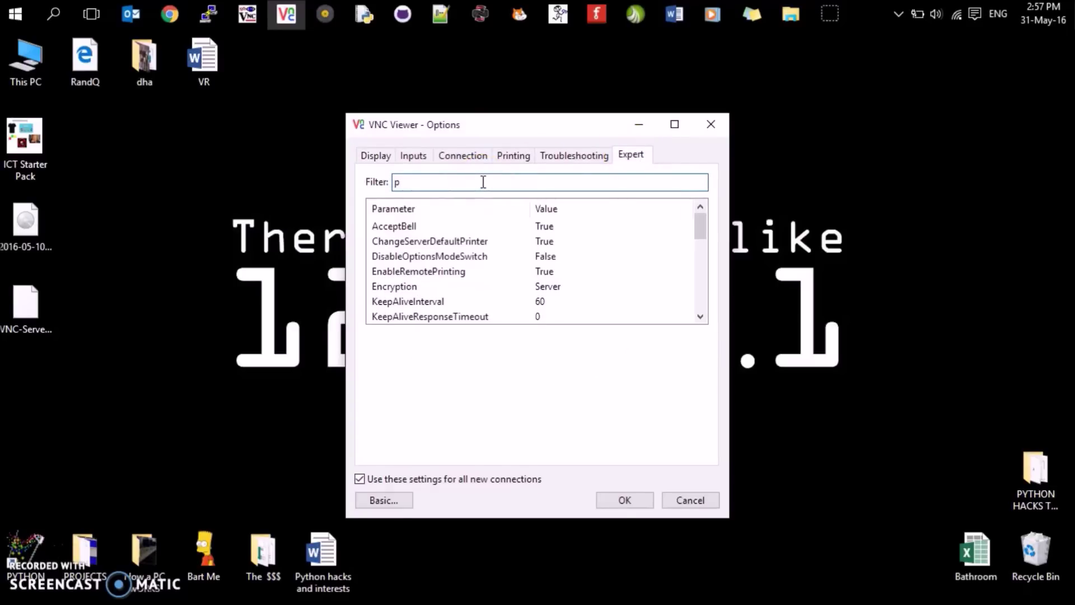
{"action": "type", "text": "er"}
{"action": "key", "text": "BackSpace"}
{"action": "key", "text": "BackSpace"}
{"action": "type", "text": "re"}
{"action": "left_click", "coordinate": [475, 189]}
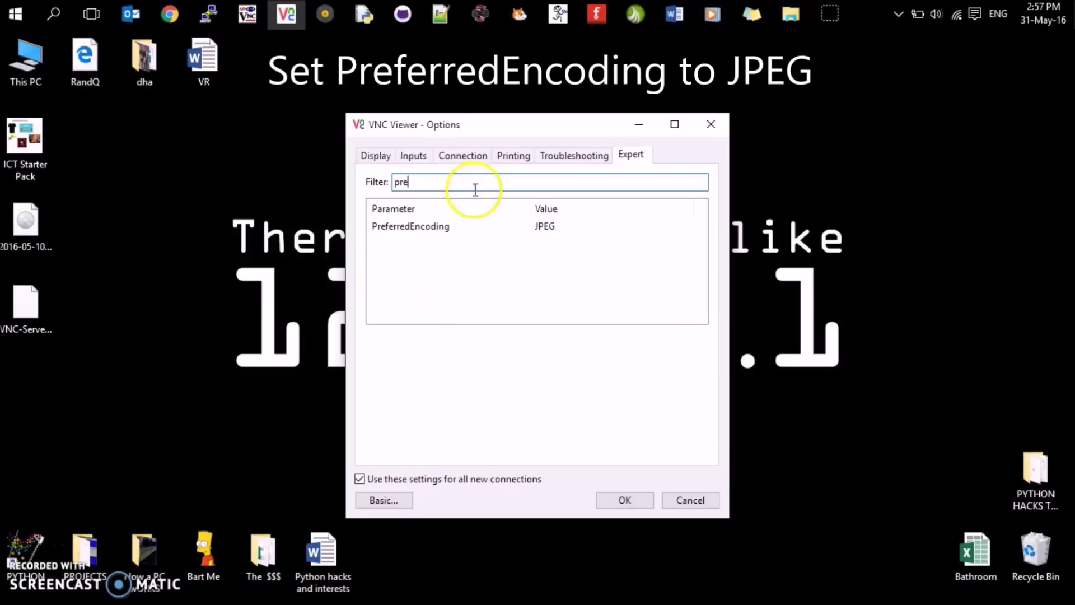
{"action": "left_click", "coordinate": [442, 227]}
{"action": "left_click", "coordinate": [468, 359]}
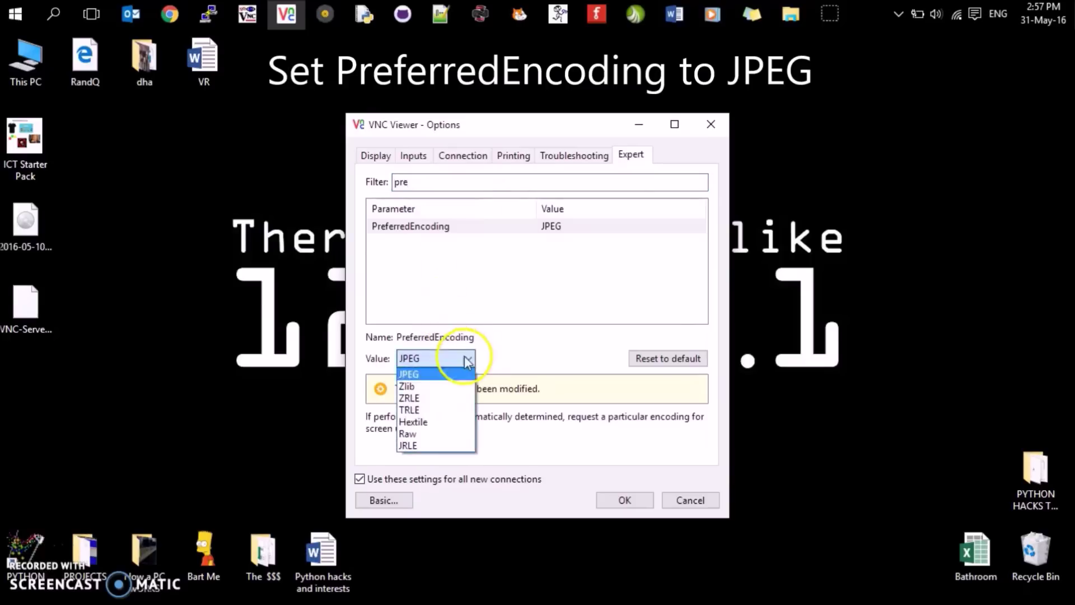
{"action": "left_click", "coordinate": [438, 375]}
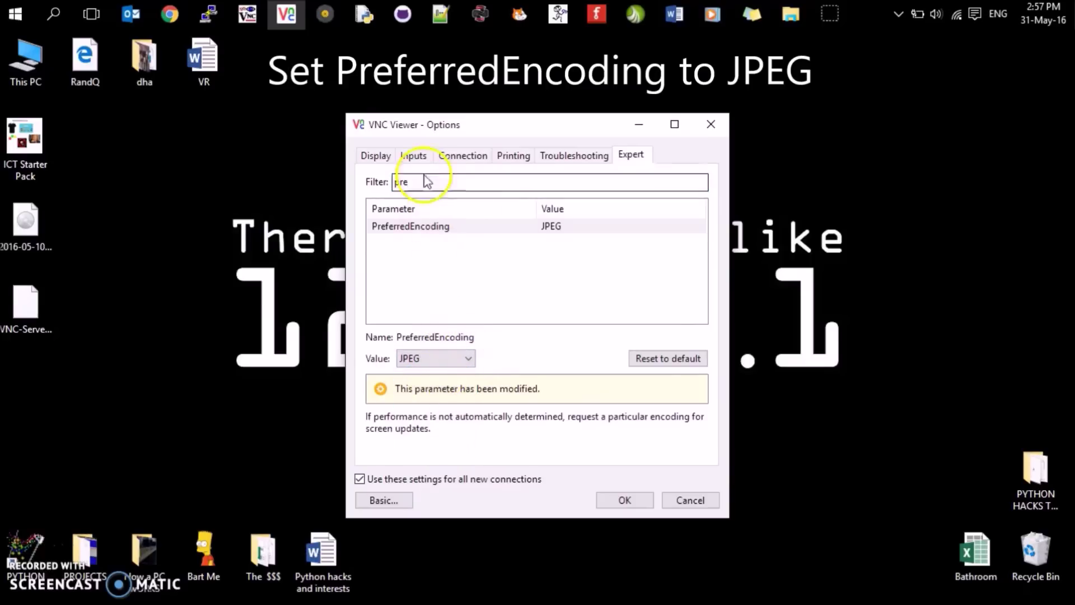
- Filter for AutoSelect and set it to False
{"action": "left_click_drag", "start_coordinate": [514, 178], "coordinate": [311, 176]}
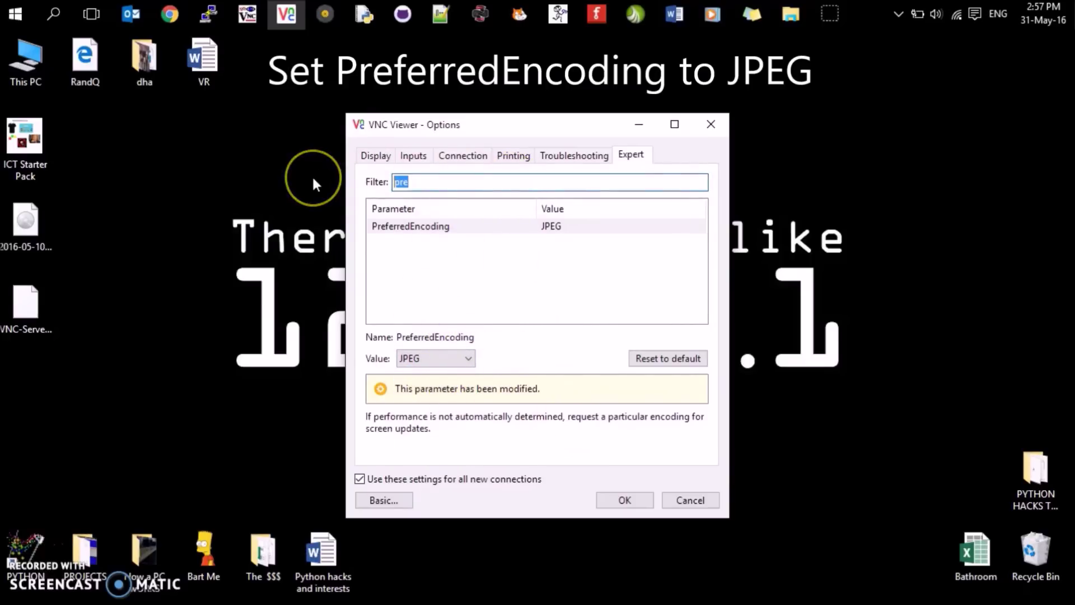
{"action": "key", "text": "BackSpace"}
{"action": "type", "text": "A"}
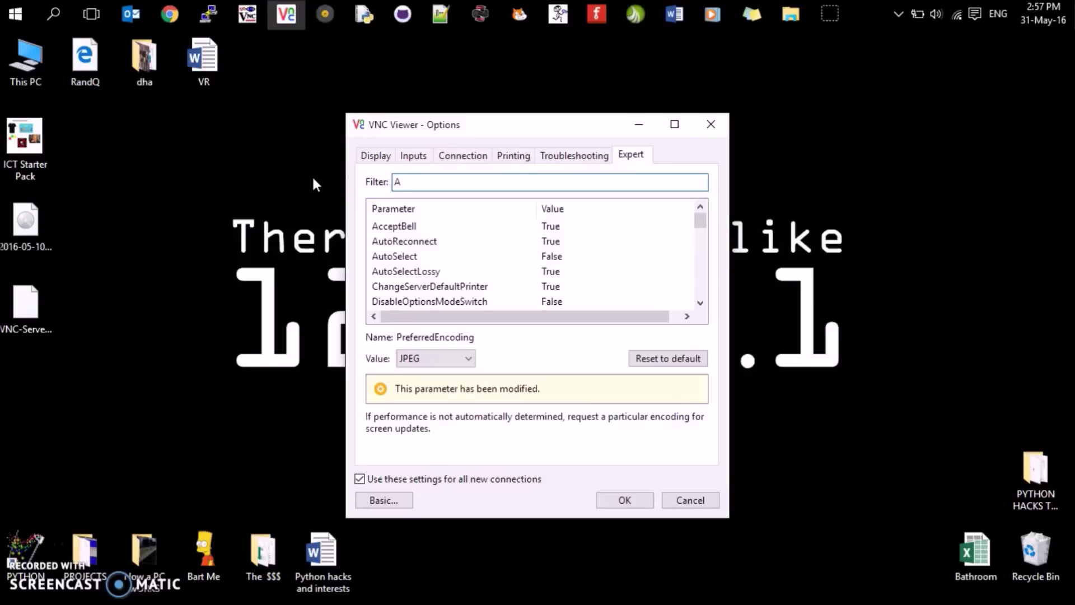
{"action": "type", "text": "uto"}
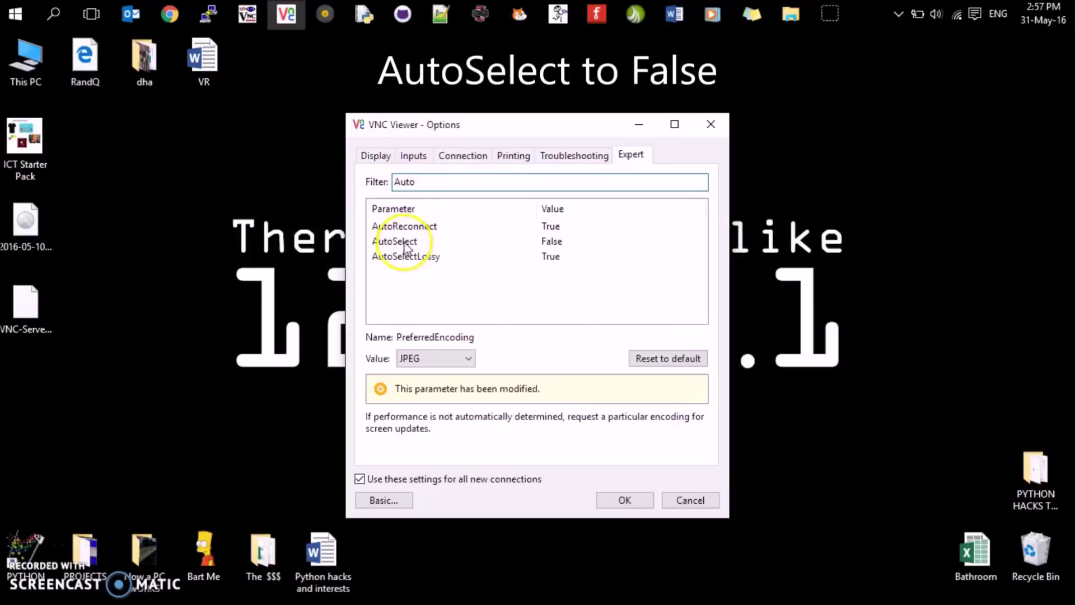
{"action": "left_click", "coordinate": [404, 244]}
{"action": "left_click", "coordinate": [467, 360]}
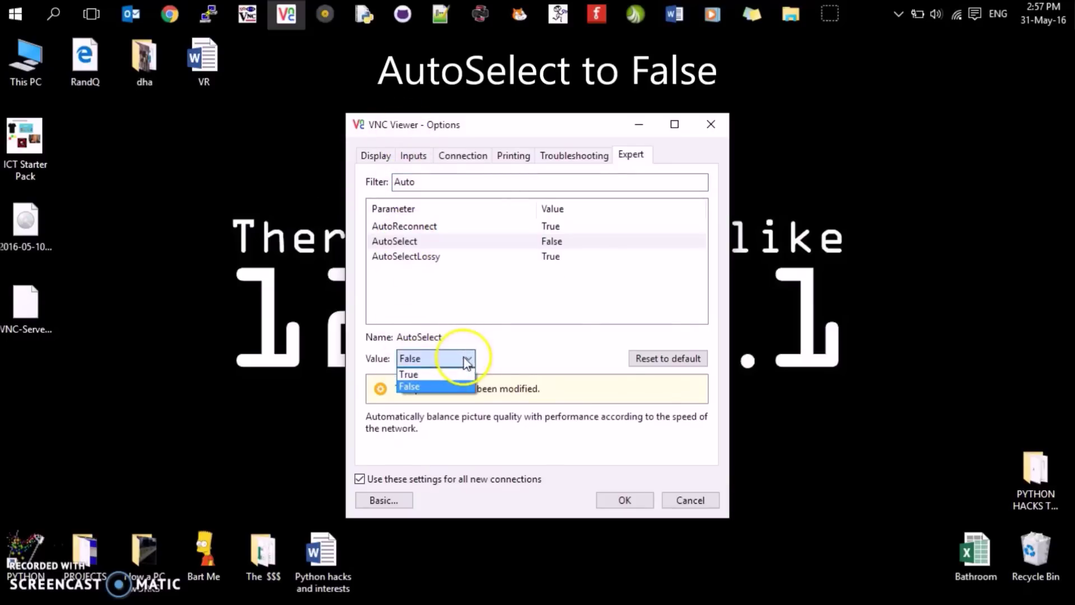
{"action": "left_click", "coordinate": [447, 385]}
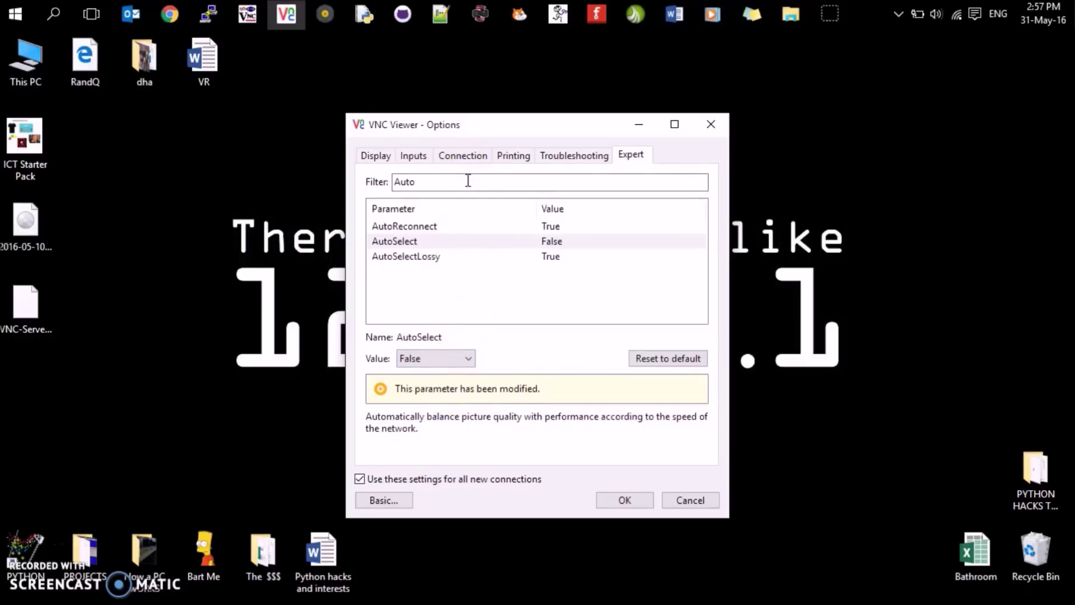
- Confirm ColorLevel is Full and save the expert options with OK
{"action": "left_click_drag", "start_coordinate": [468, 180], "coordinate": [337, 179]}
{"action": "type", "text": "Colo"}
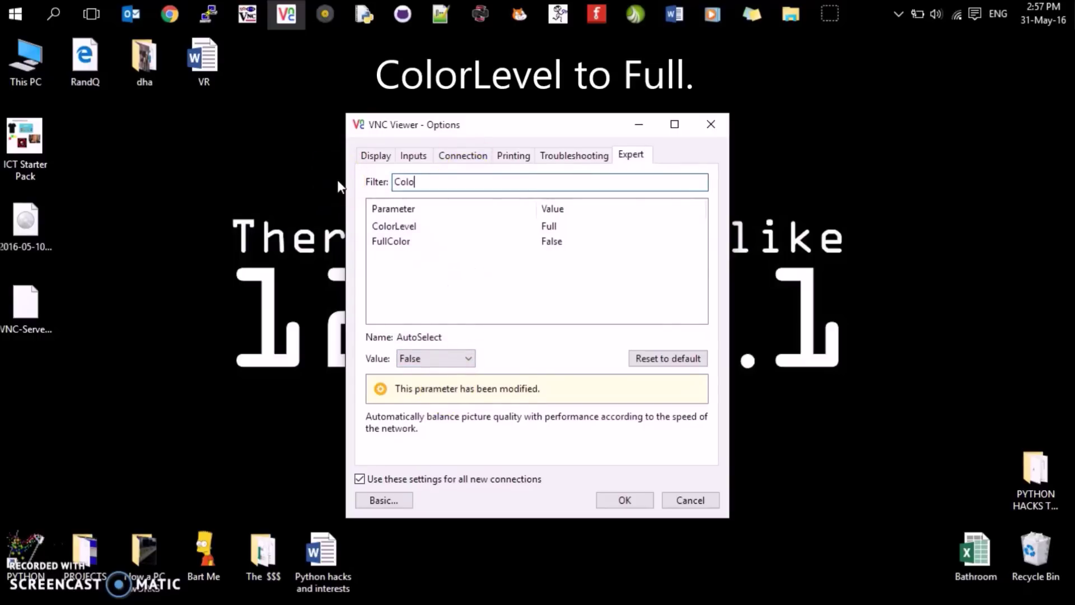
{"action": "left_click", "coordinate": [398, 227]}
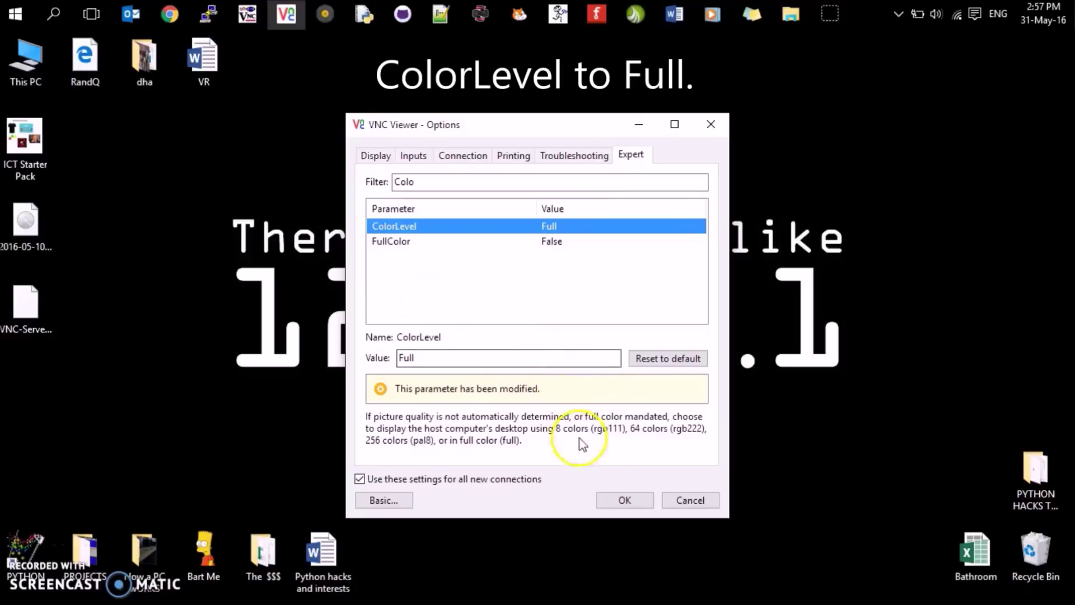
{"action": "left_click", "coordinate": [609, 501]}
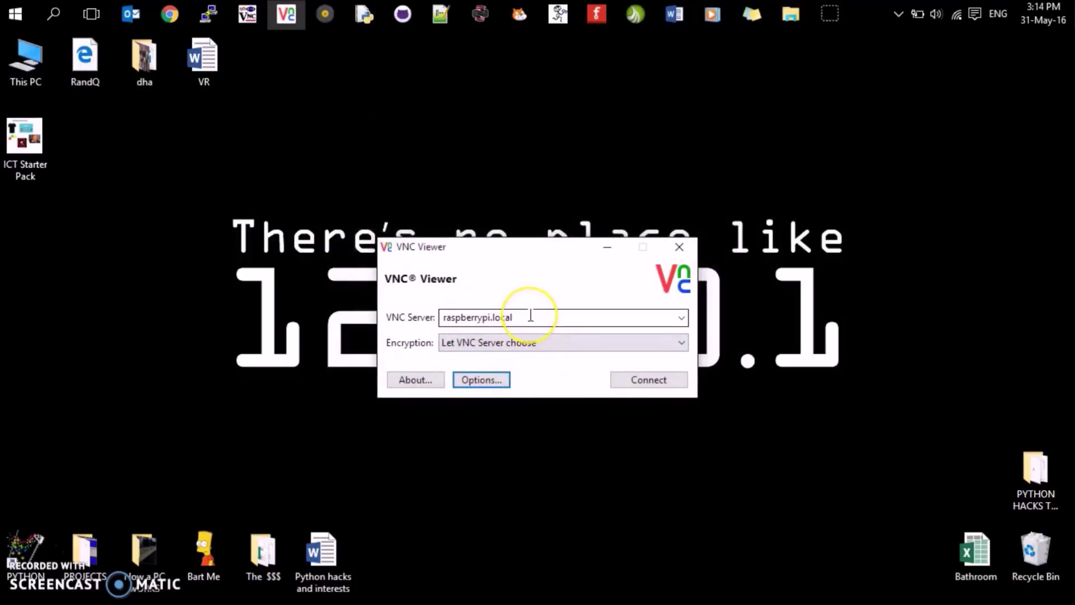
- Connect to raspberrypi.local and log in as user pi with the Pi's password
{"action": "double_click", "coordinate": [531, 316]}
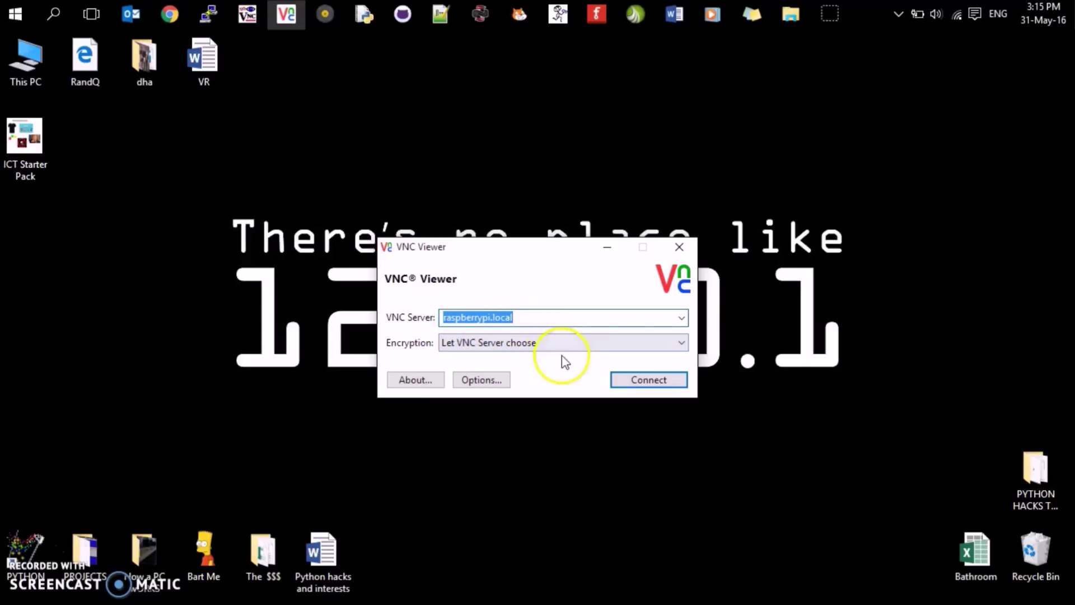
{"action": "left_click", "coordinate": [626, 385]}
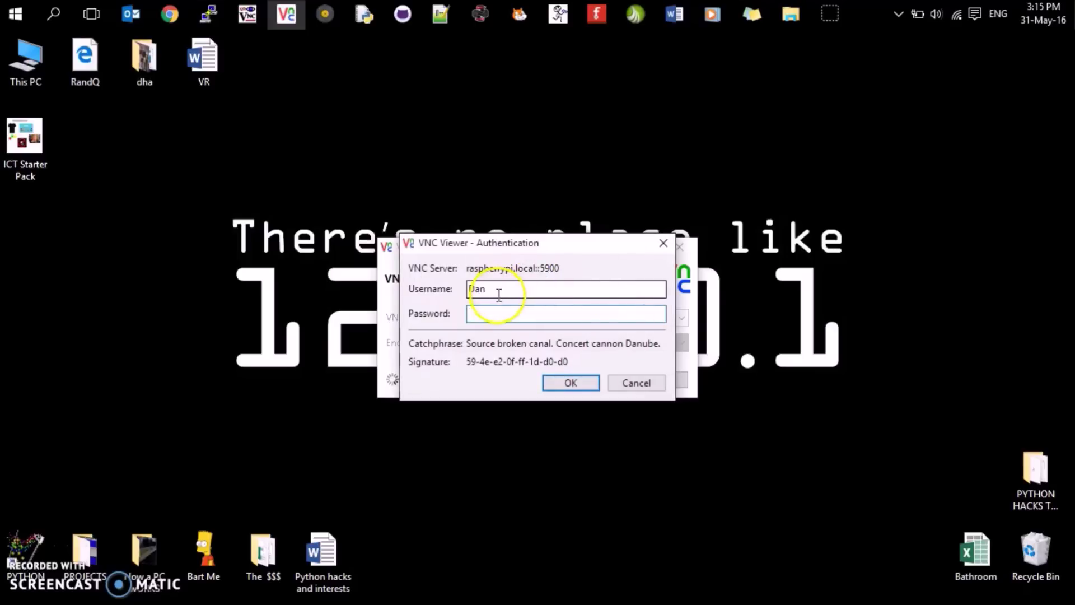
{"action": "key", "text": "shift+Tab"}
{"action": "type", "text": "pi"}
{"action": "key", "text": "Tab"}
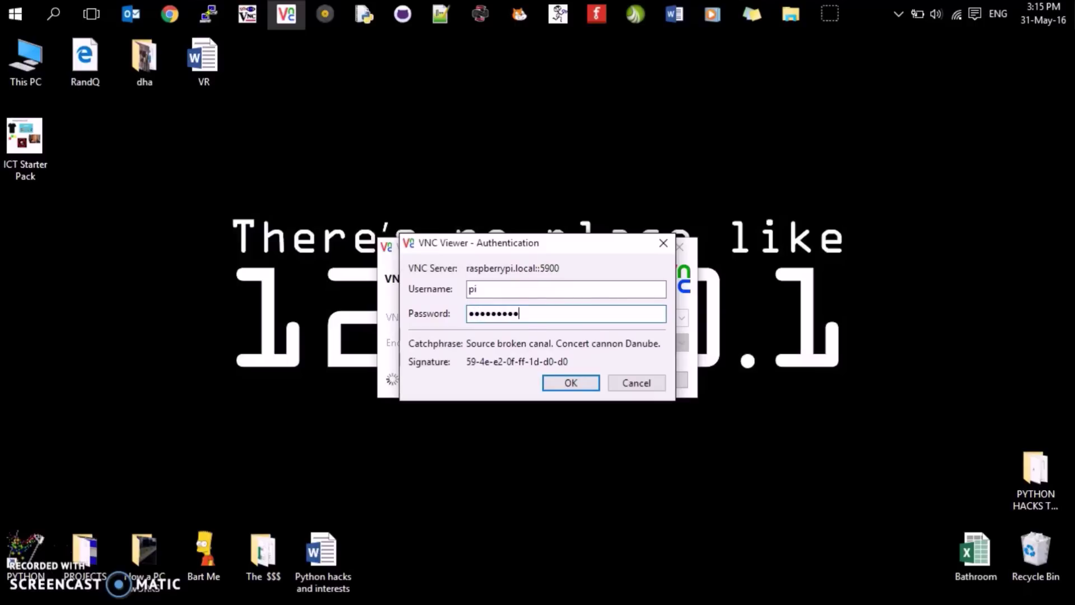
{"action": "left_click_drag", "start_coordinate": [519, 313], "coordinate": [480, 312]}
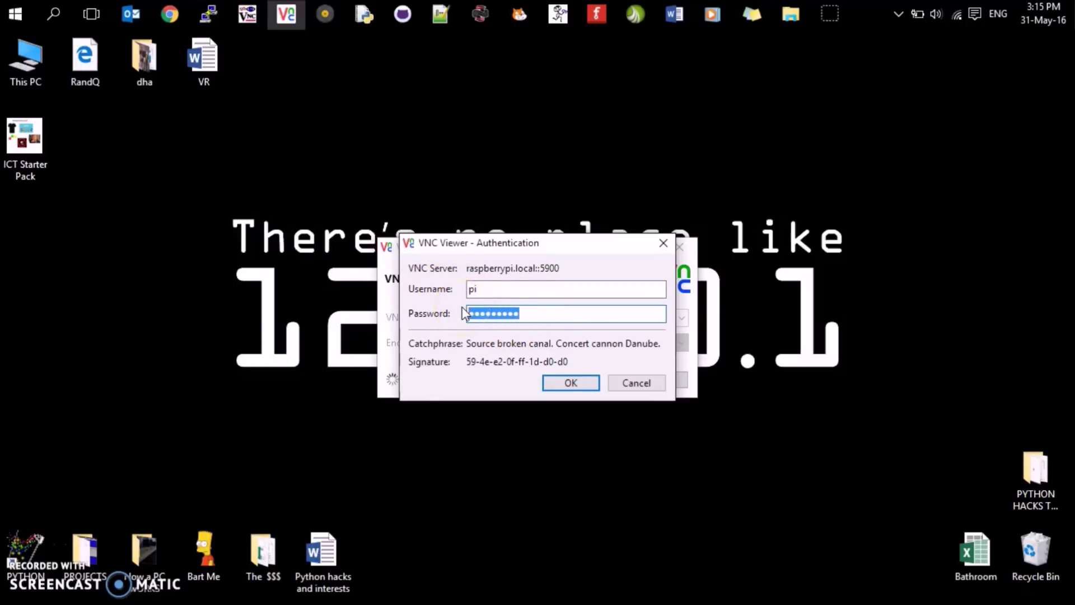
{"action": "left_click", "coordinate": [509, 288]}
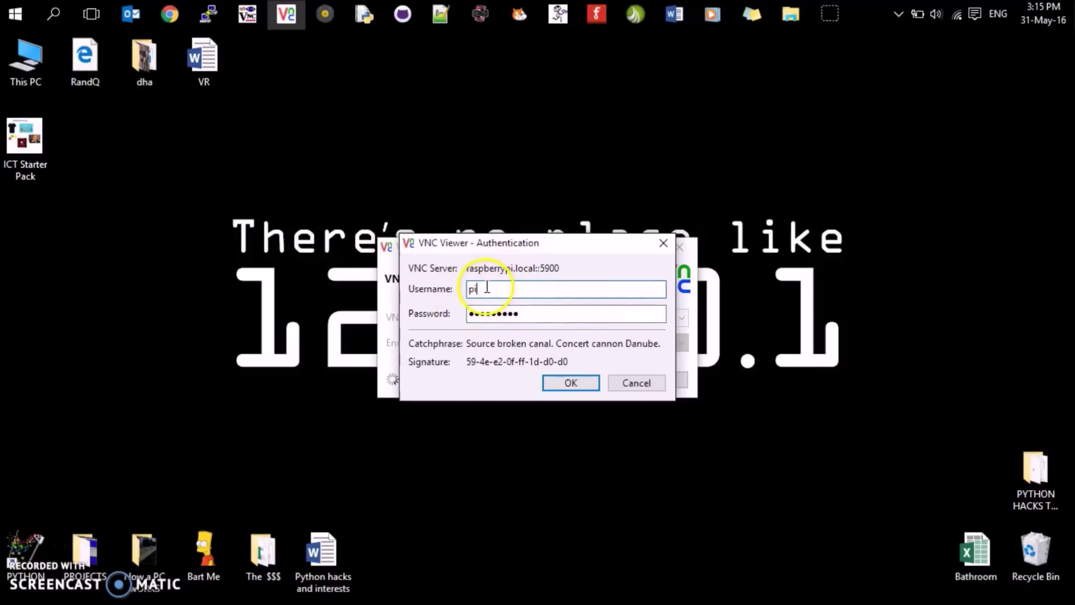
{"action": "left_click", "coordinate": [571, 384]}
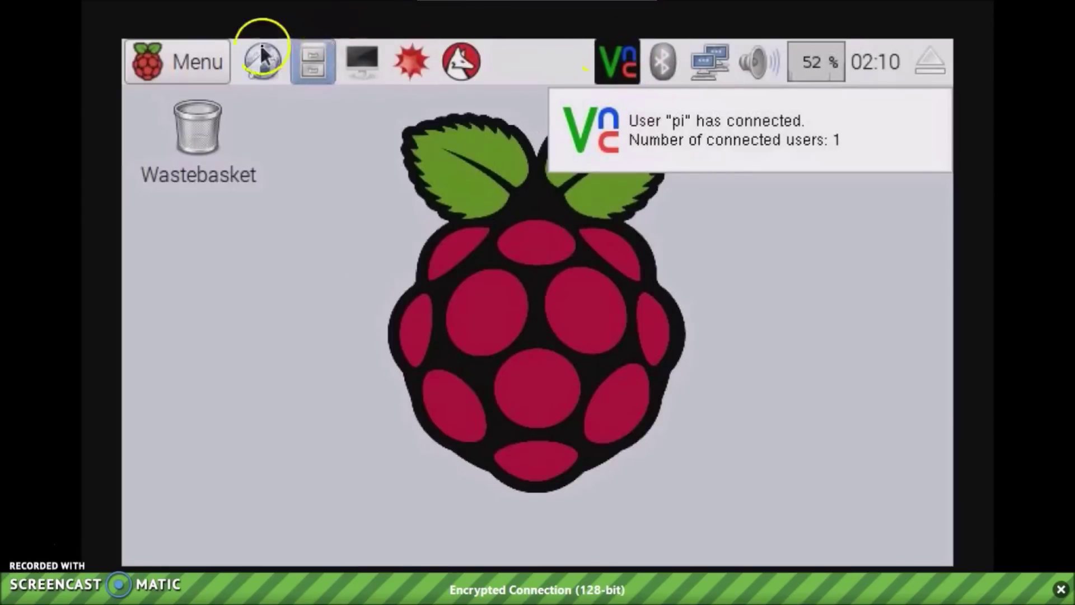
- Launch Minecraft Pi from Menu > Games, create a new world, and exit full-screen view
{"action": "left_click", "coordinate": [179, 59]}
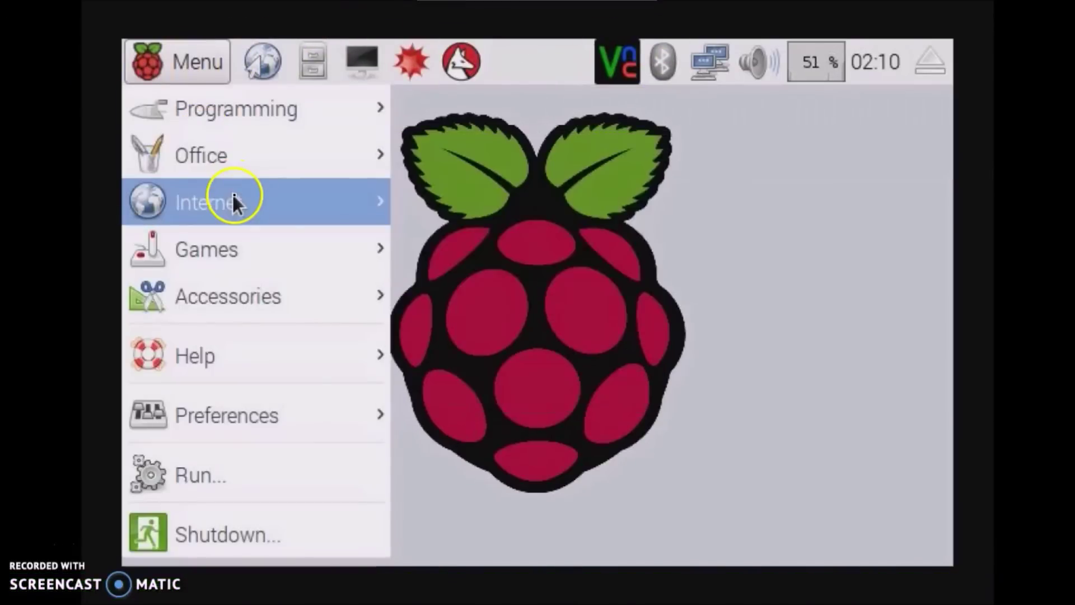
{"action": "mouse_move", "coordinate": [241, 162]}
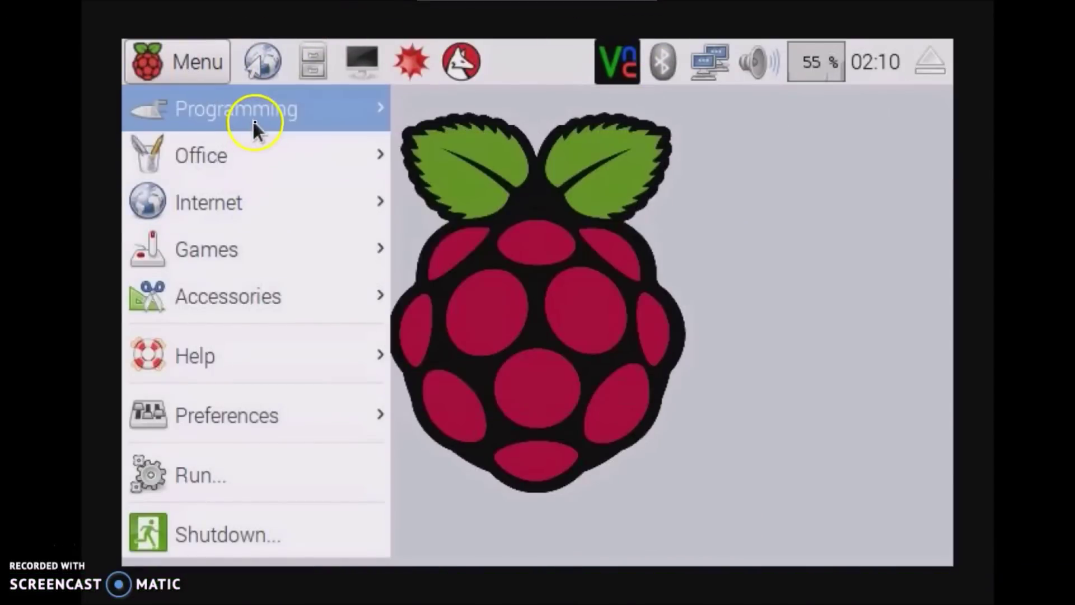
{"action": "mouse_move", "coordinate": [247, 247]}
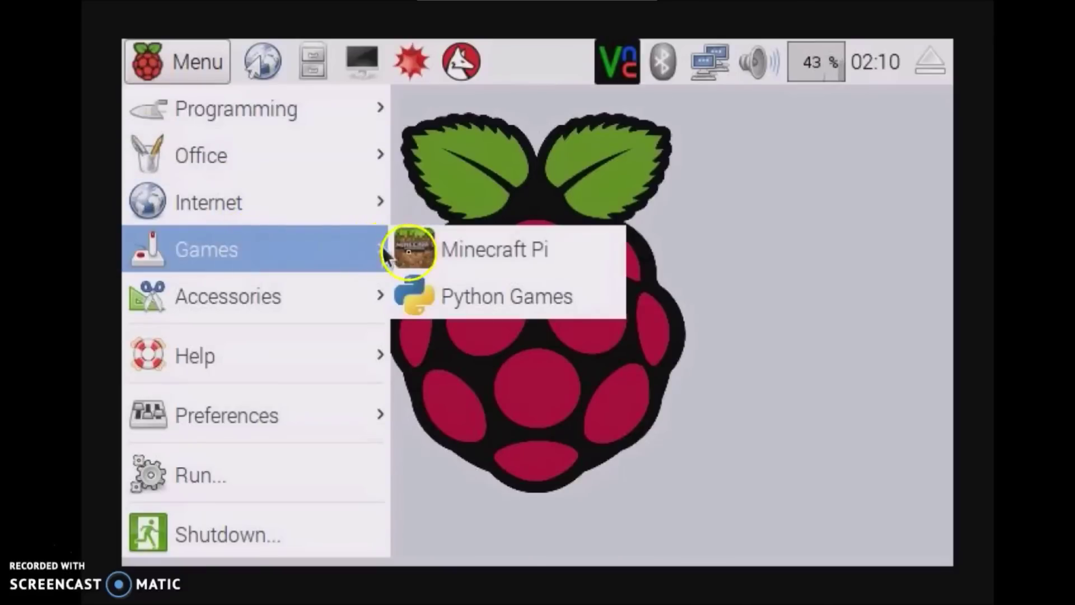
{"action": "left_click", "coordinate": [428, 254]}
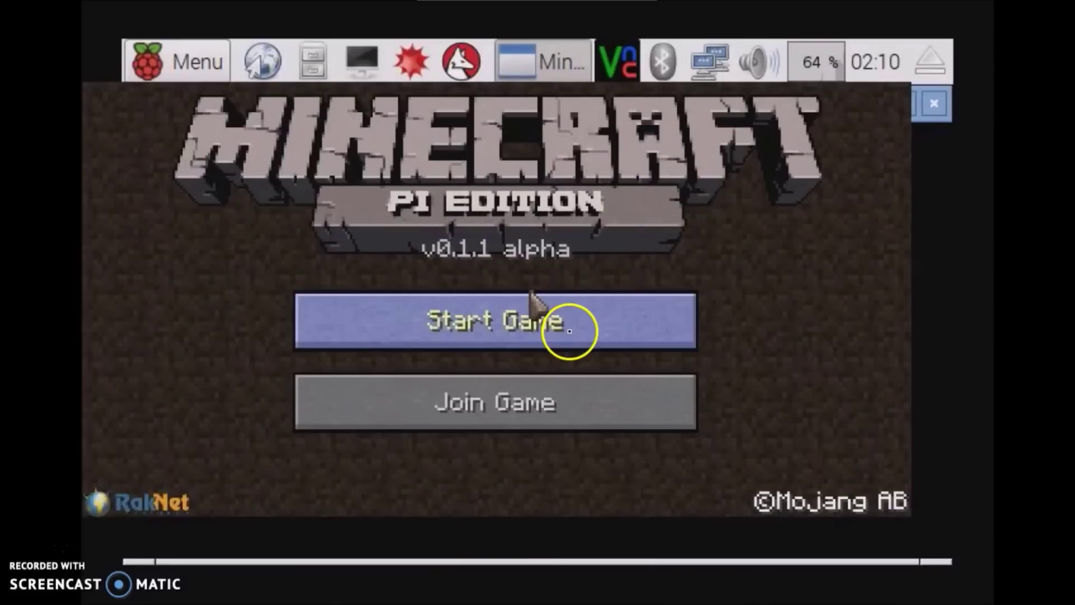
{"action": "left_click", "coordinate": [585, 341]}
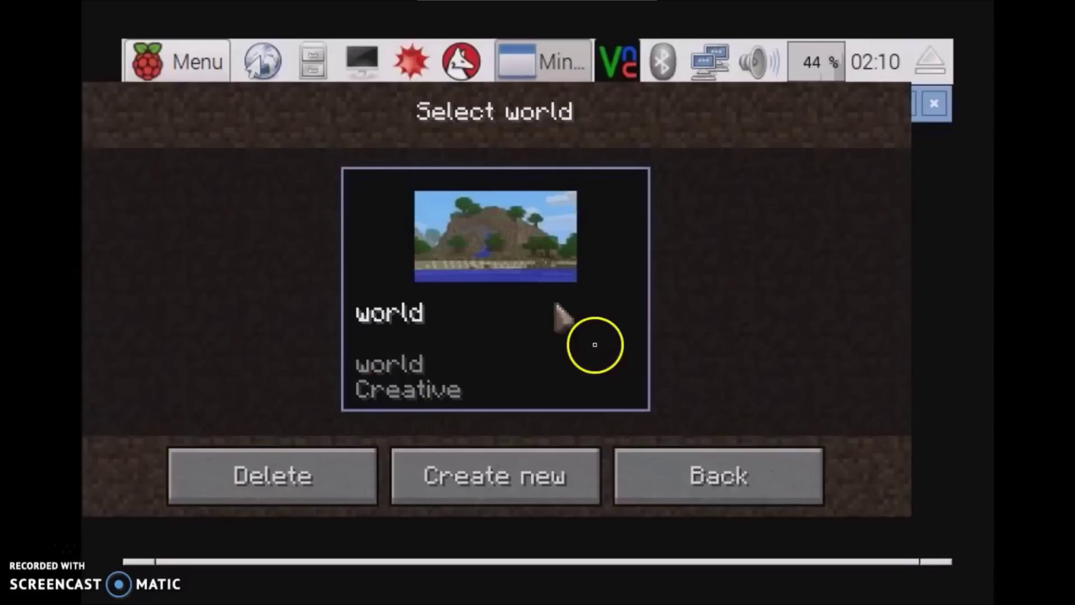
{"action": "left_click", "coordinate": [480, 512]}
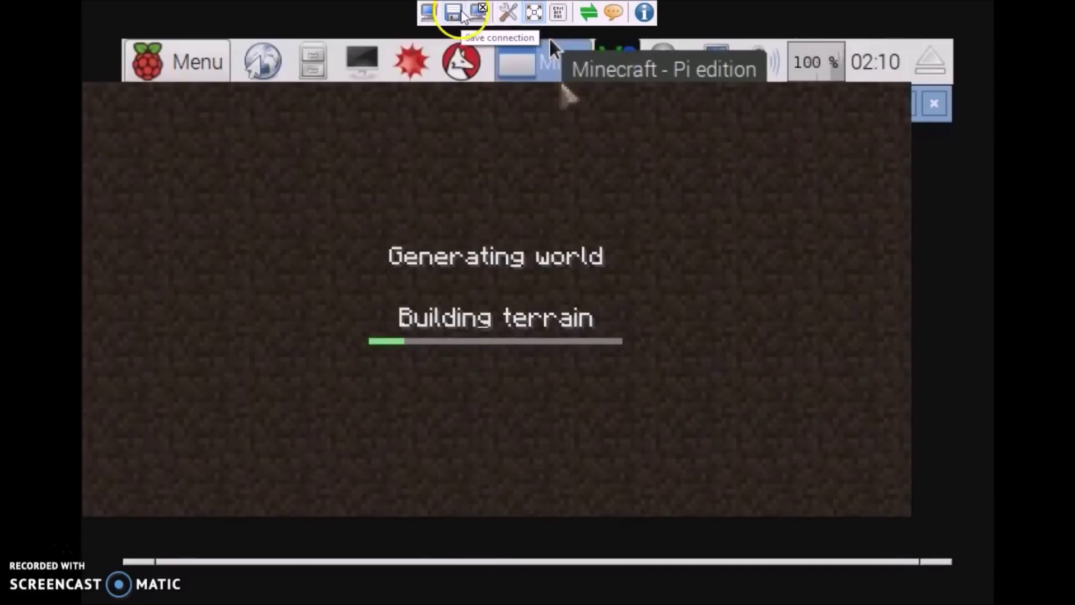
{"action": "left_click", "coordinate": [480, 12]}
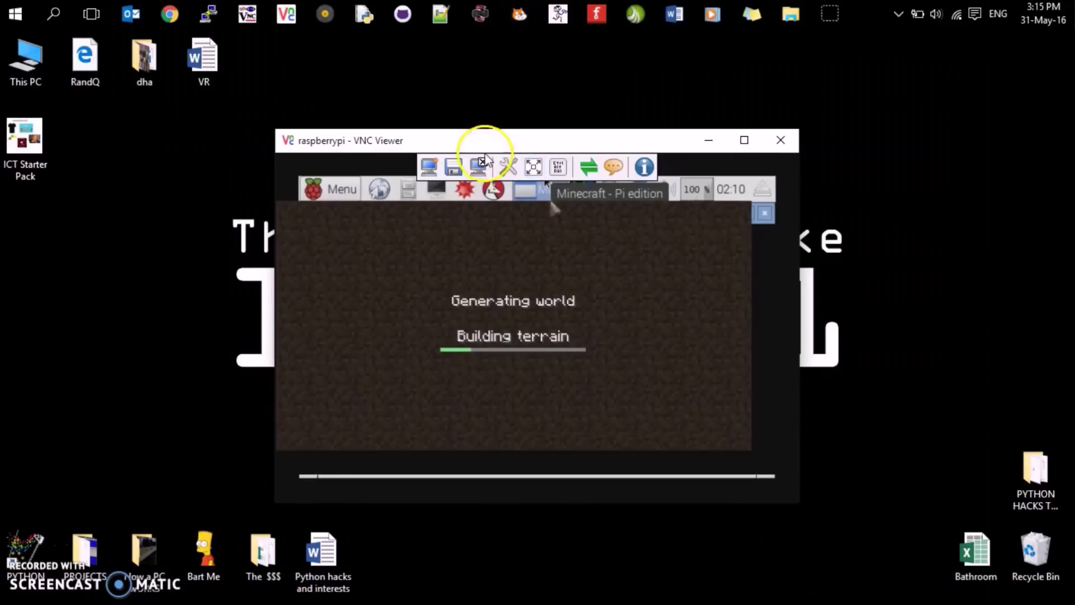
- Drag the raspberrypi VNC Viewer window toward the desktop centre and bring it back to front
{"action": "left_click_drag", "start_coordinate": [487, 144], "coordinate": [558, 112]}
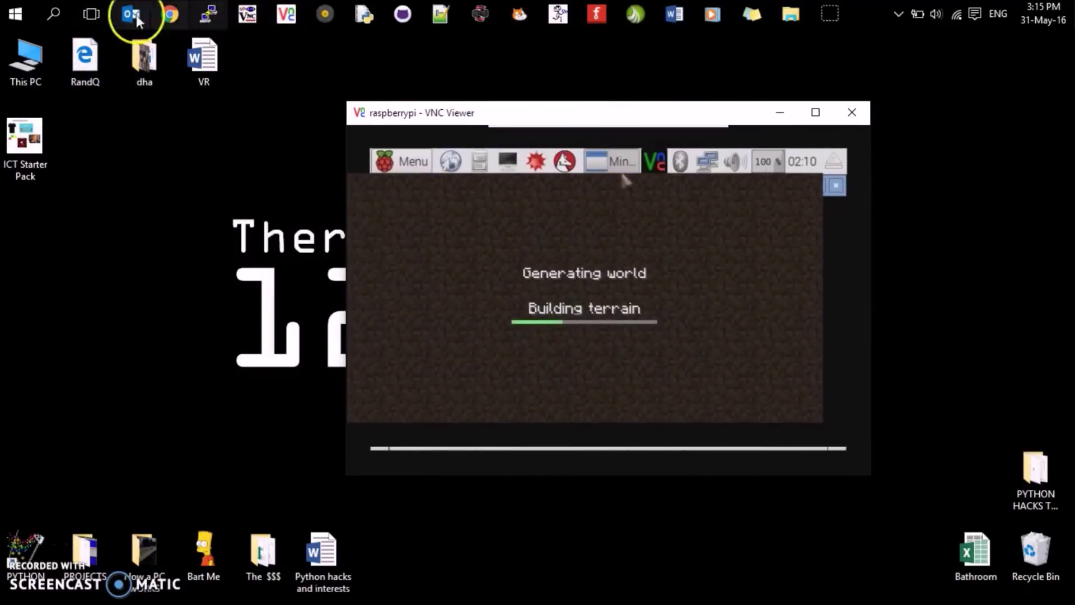
{"action": "left_click", "coordinate": [17, 14]}
{"action": "left_click", "coordinate": [826, 281]}
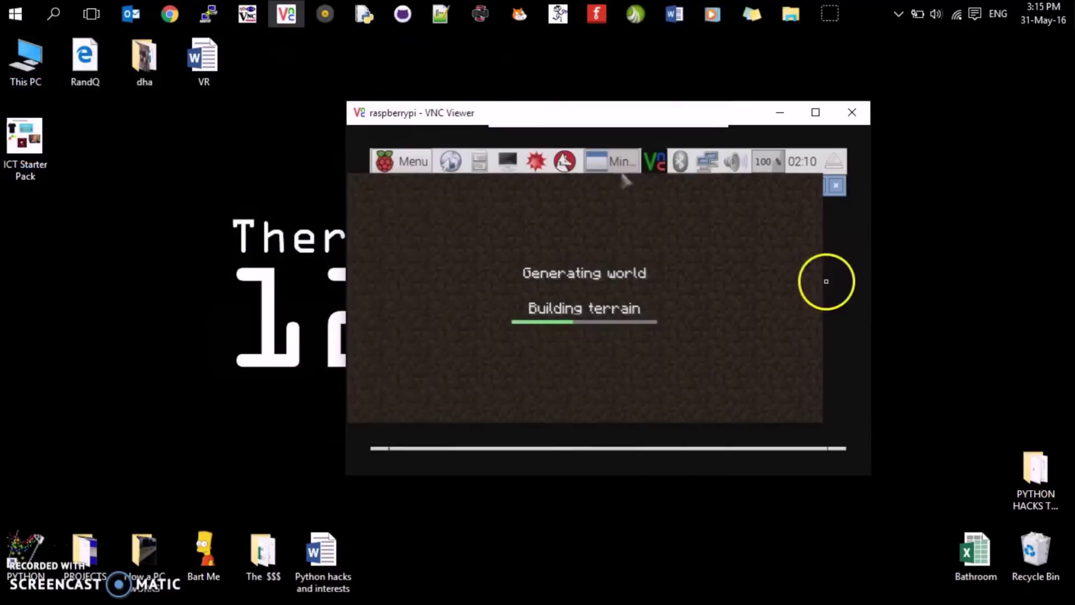